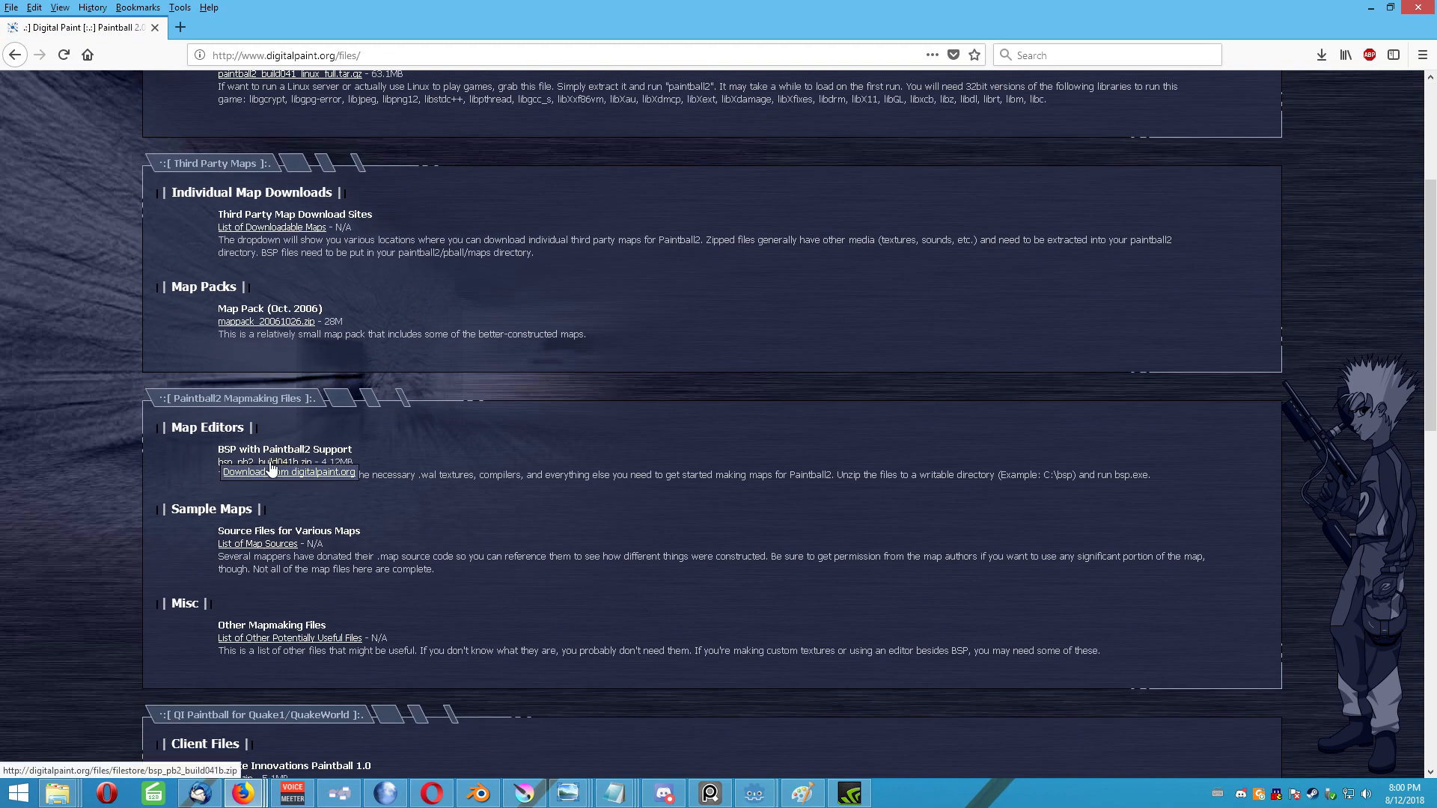
Step: Download bsp_pb2_build041b.zip from the Map Editors section, saving the file, and open the downloaded archive
left_click(275, 477)
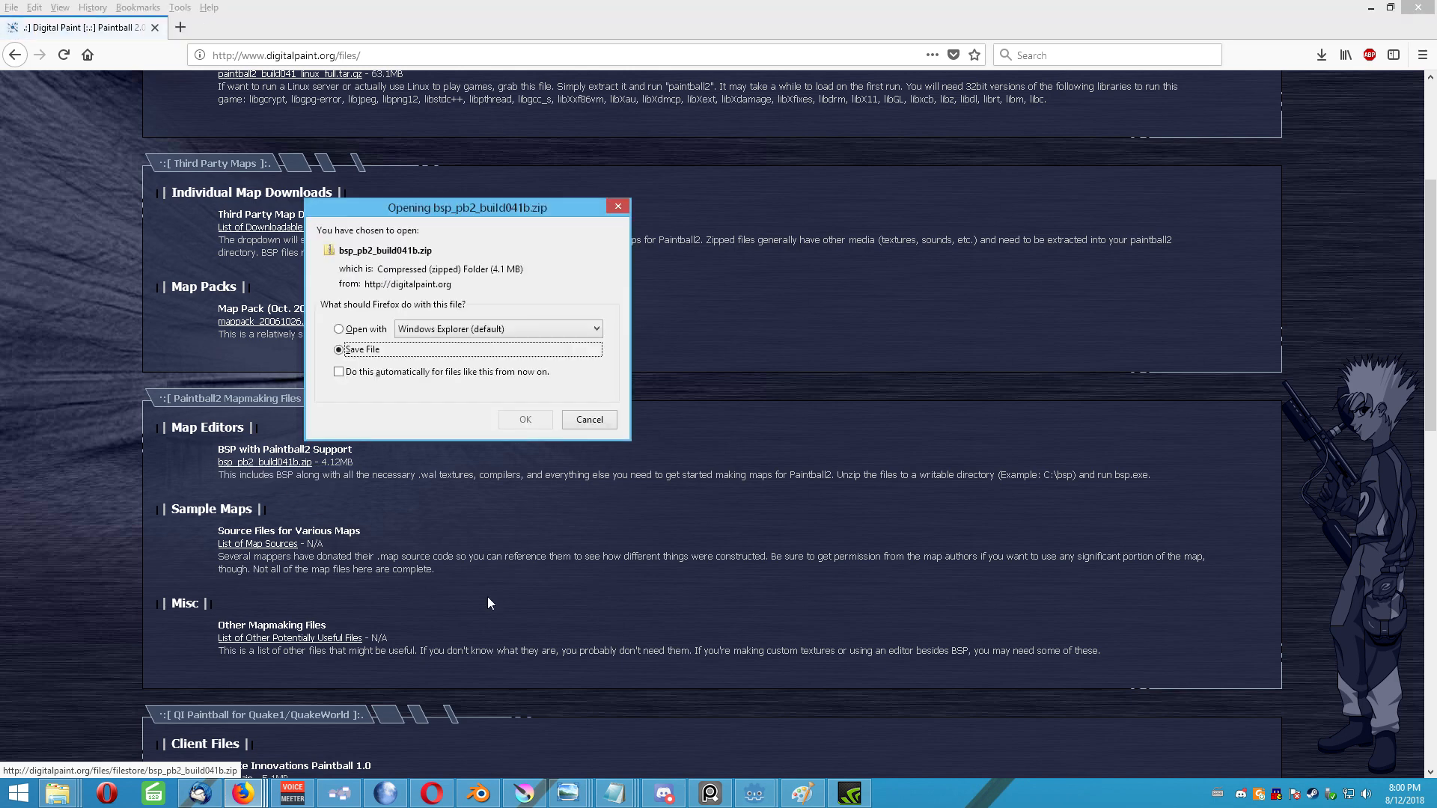
left_click(532, 428)
left_click(831, 483)
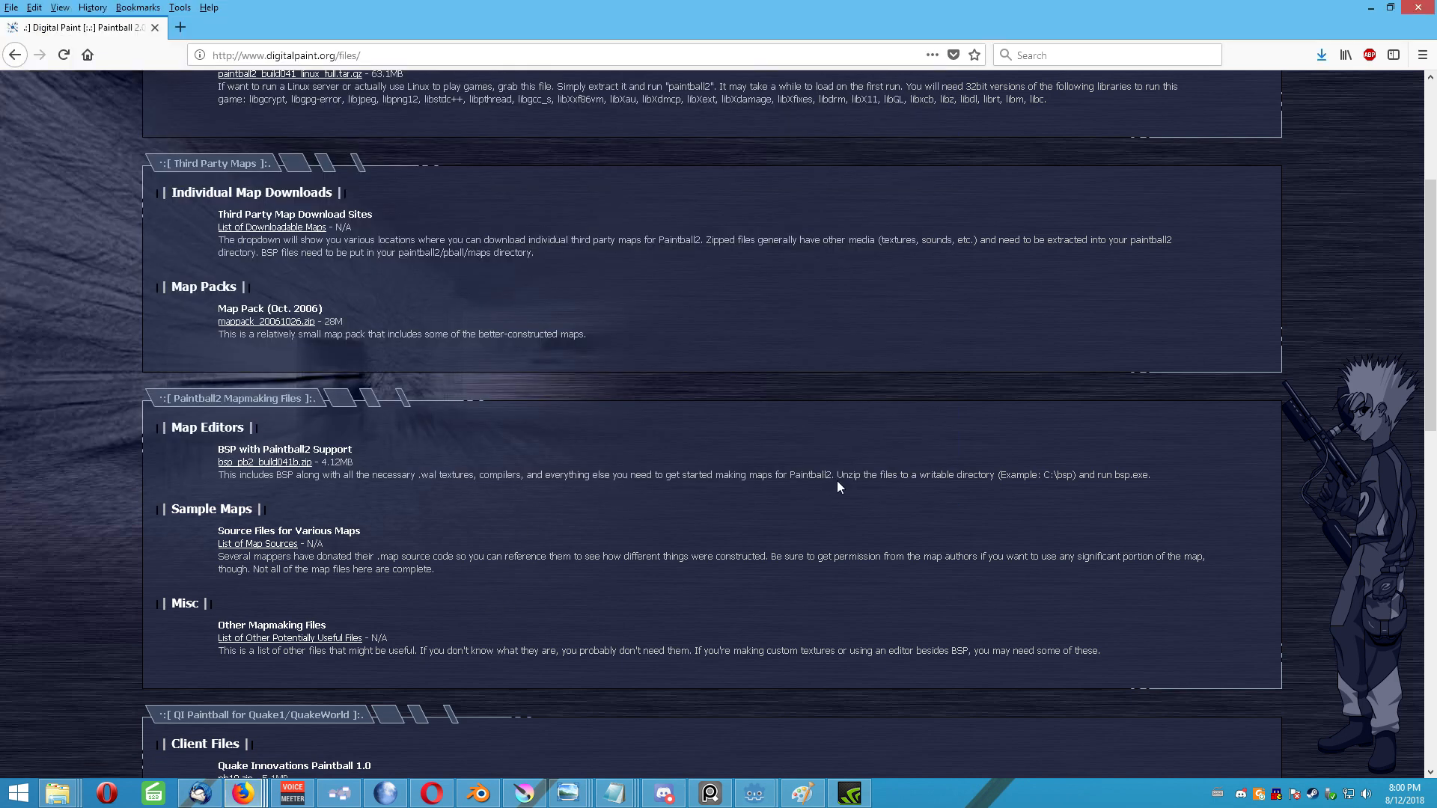
left_click(1322, 56)
left_click(1232, 108)
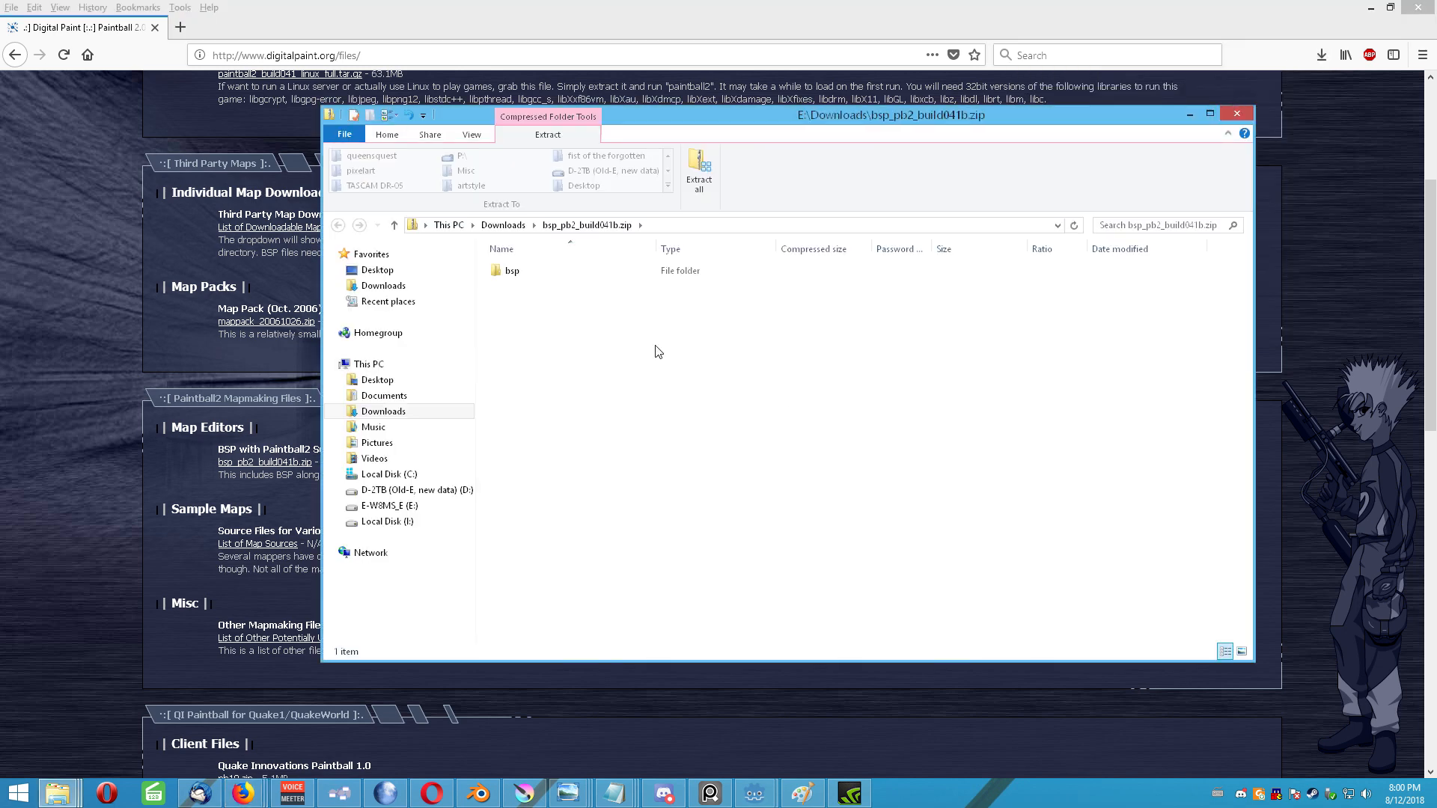
Step: Open the root of the C: drive in a second window and copy the archive's bsp folder into it
key("super+r")
type("\\")
key("Return")
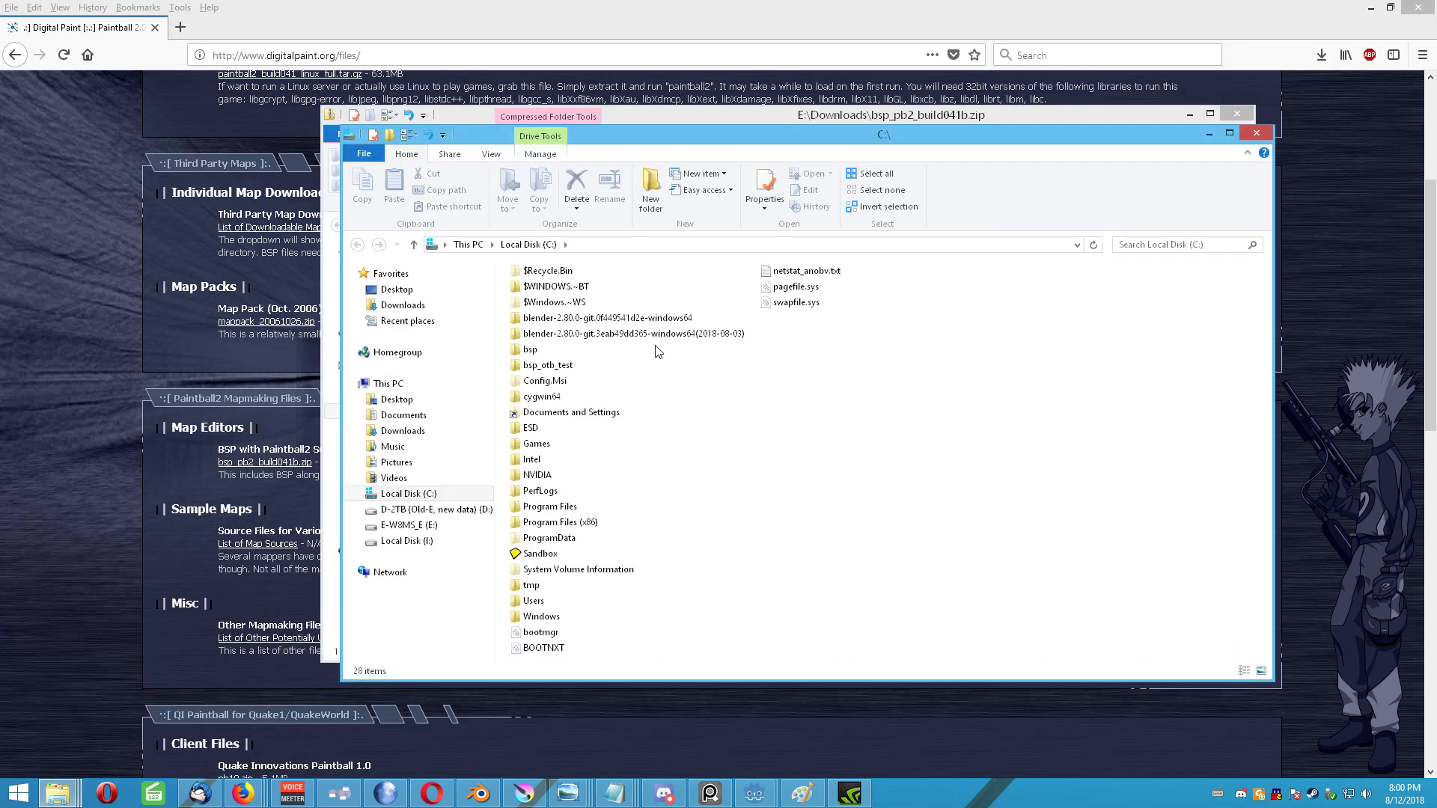
left_click_drag(928, 132, 733, 166)
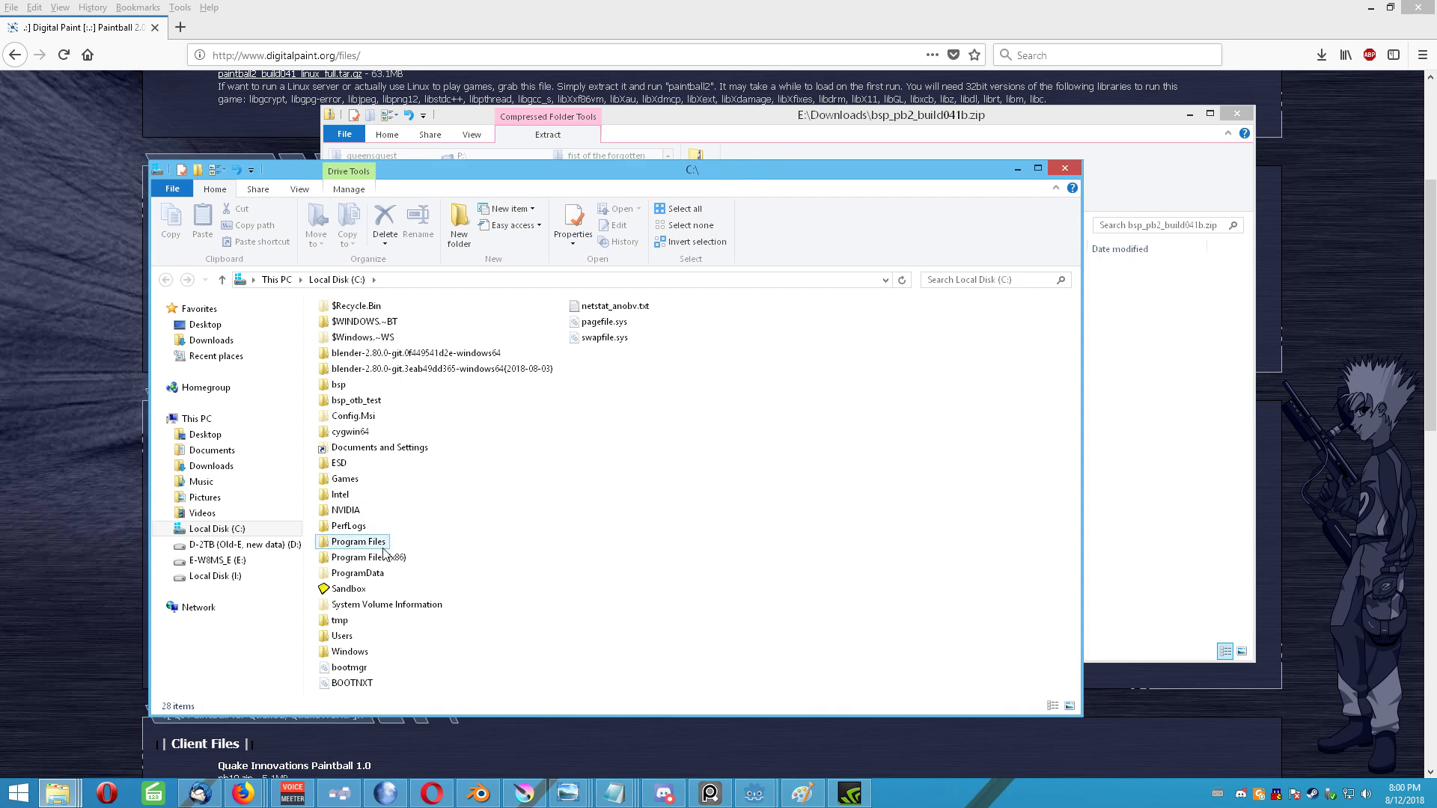
left_click(781, 129)
left_click_drag(780, 129, 1081, 106)
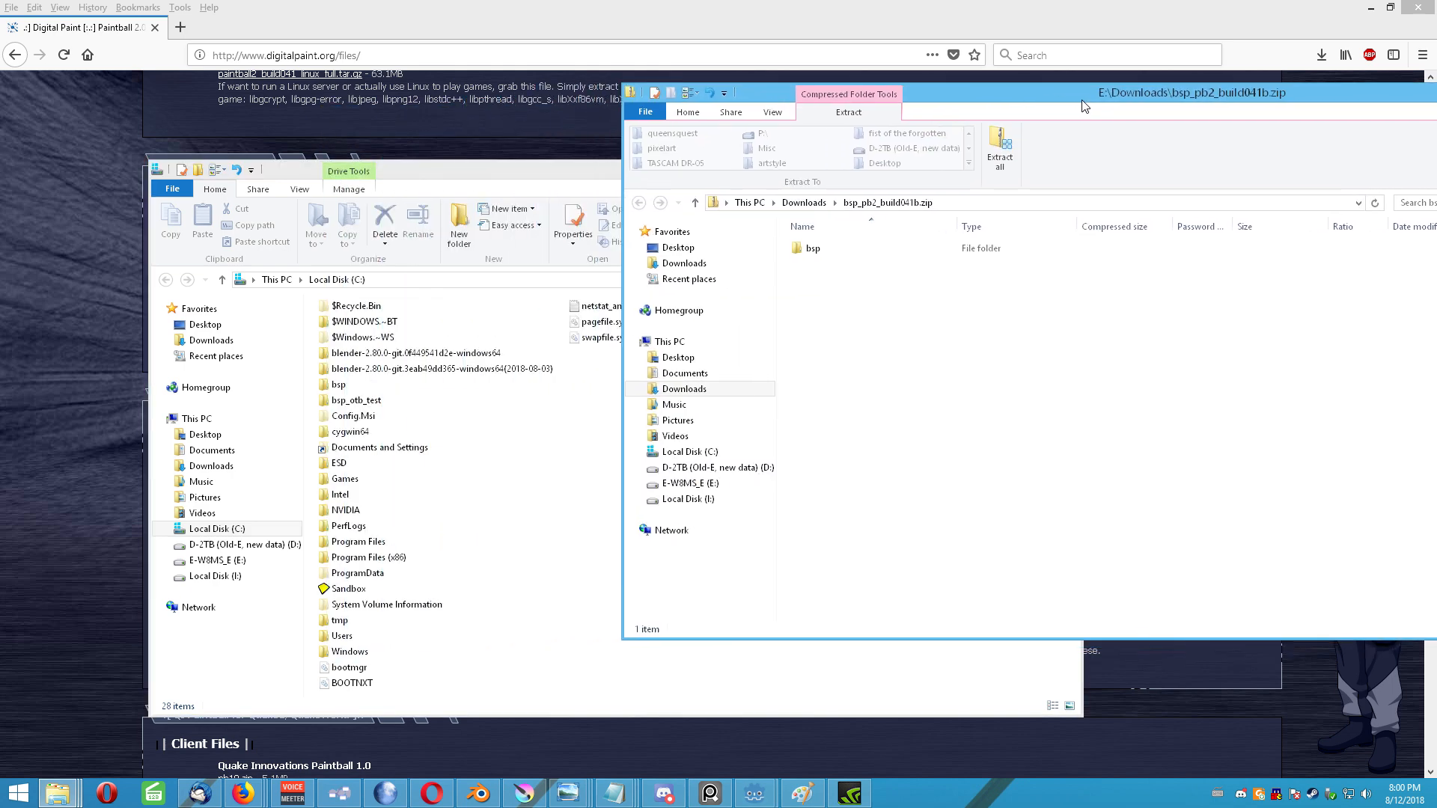
left_click_drag(813, 247, 585, 450)
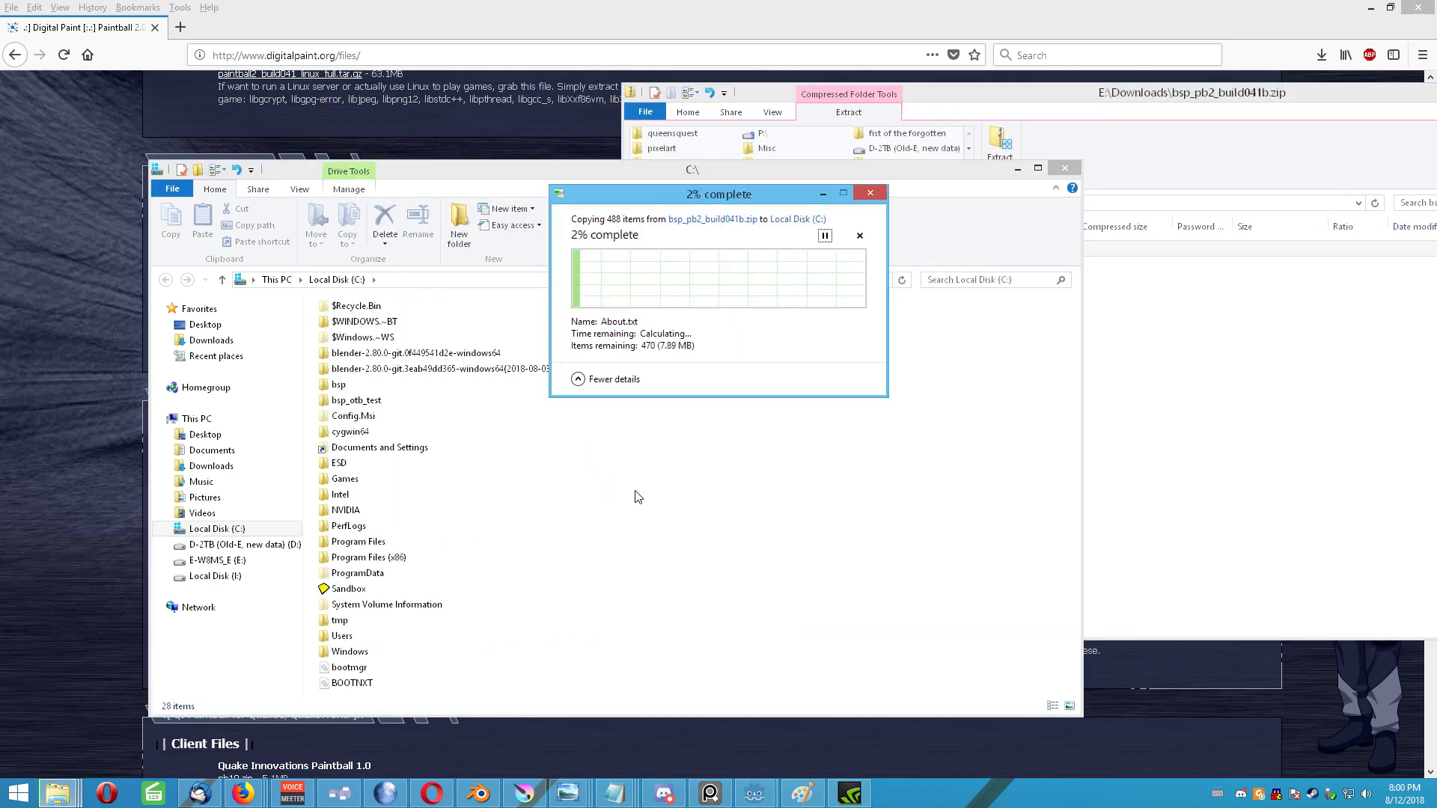
left_click(708, 303)
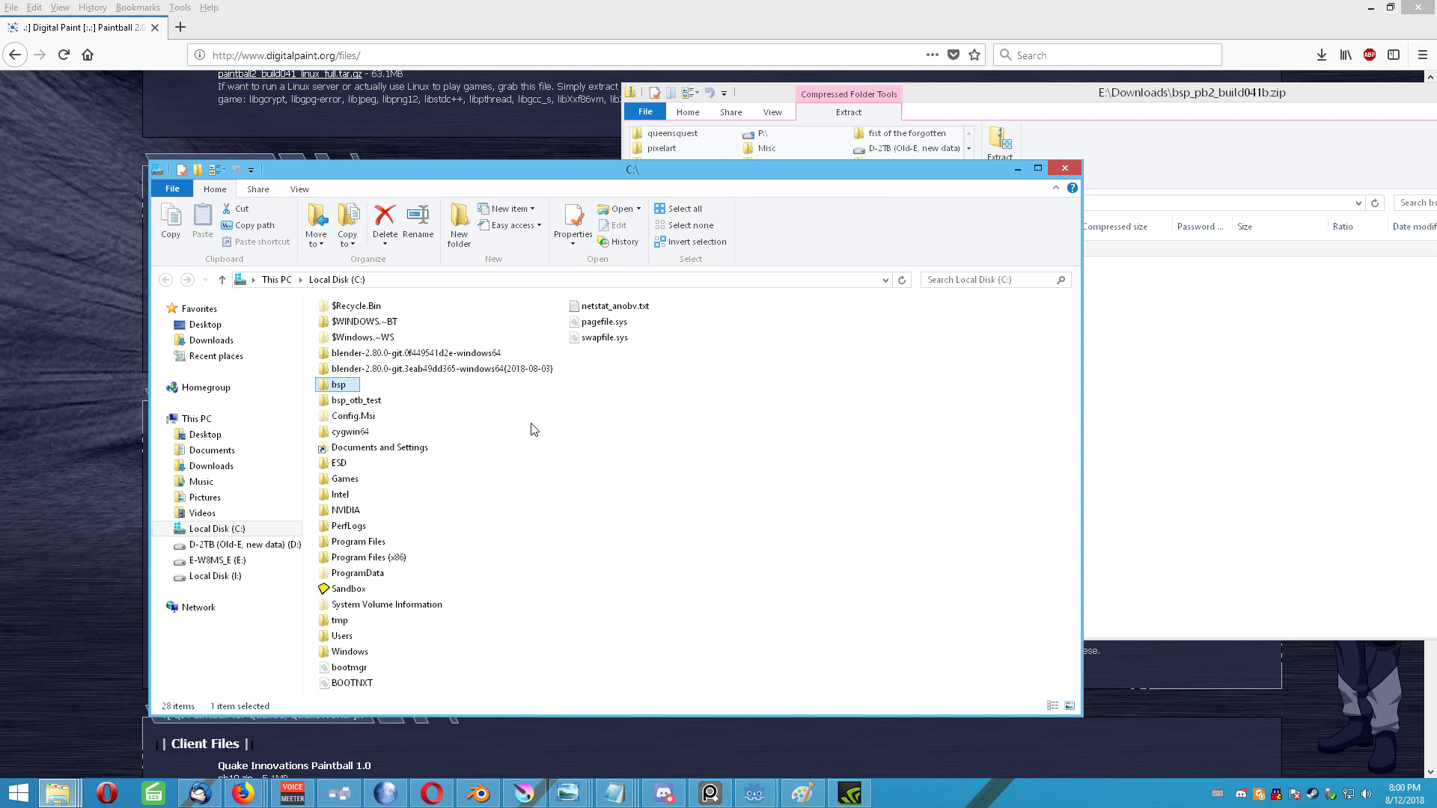
Step: Open the C:\bsp folder and launch BSP.exe, allowing it to run despite the unverified publisher
left_click(351, 386)
double_click(342, 386)
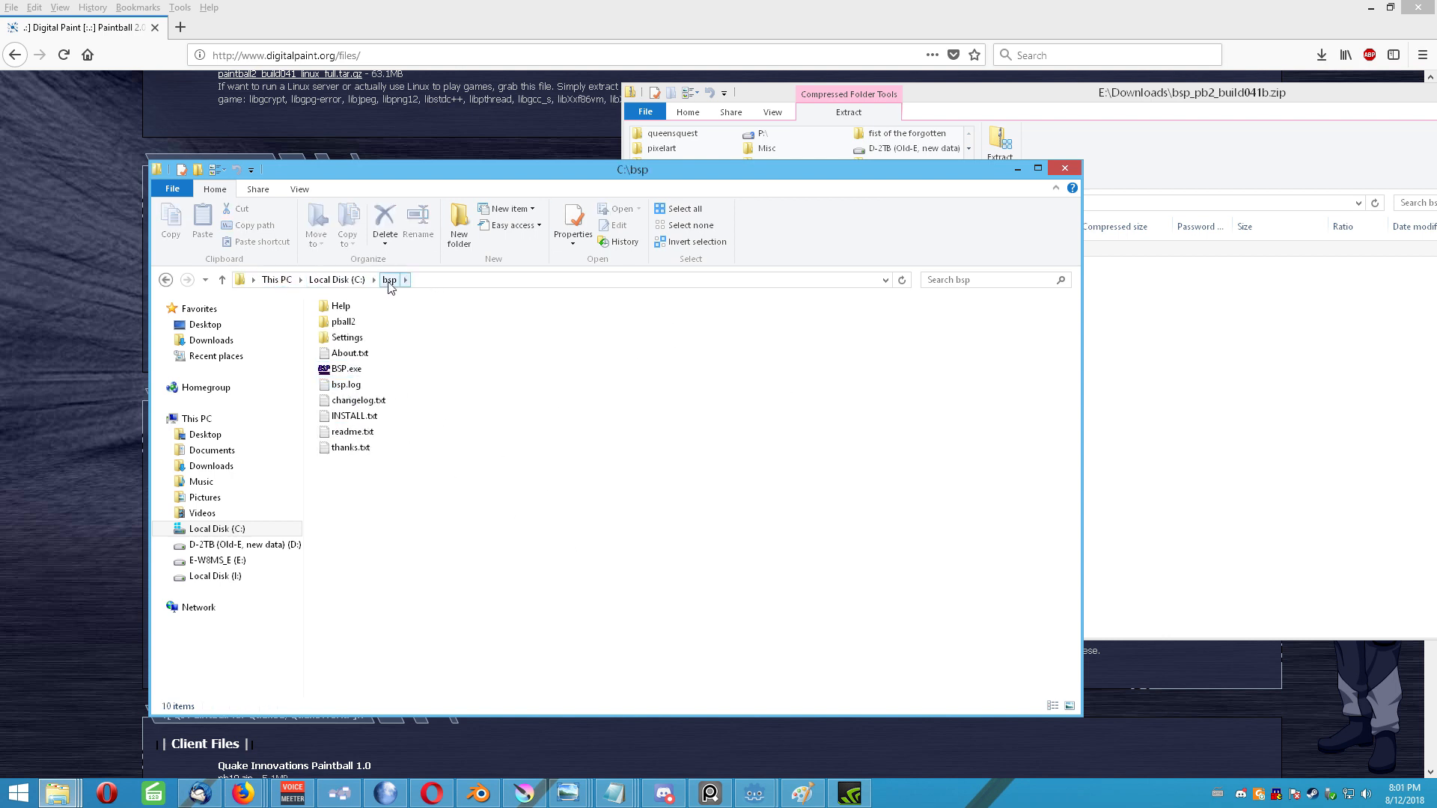
double_click(340, 369)
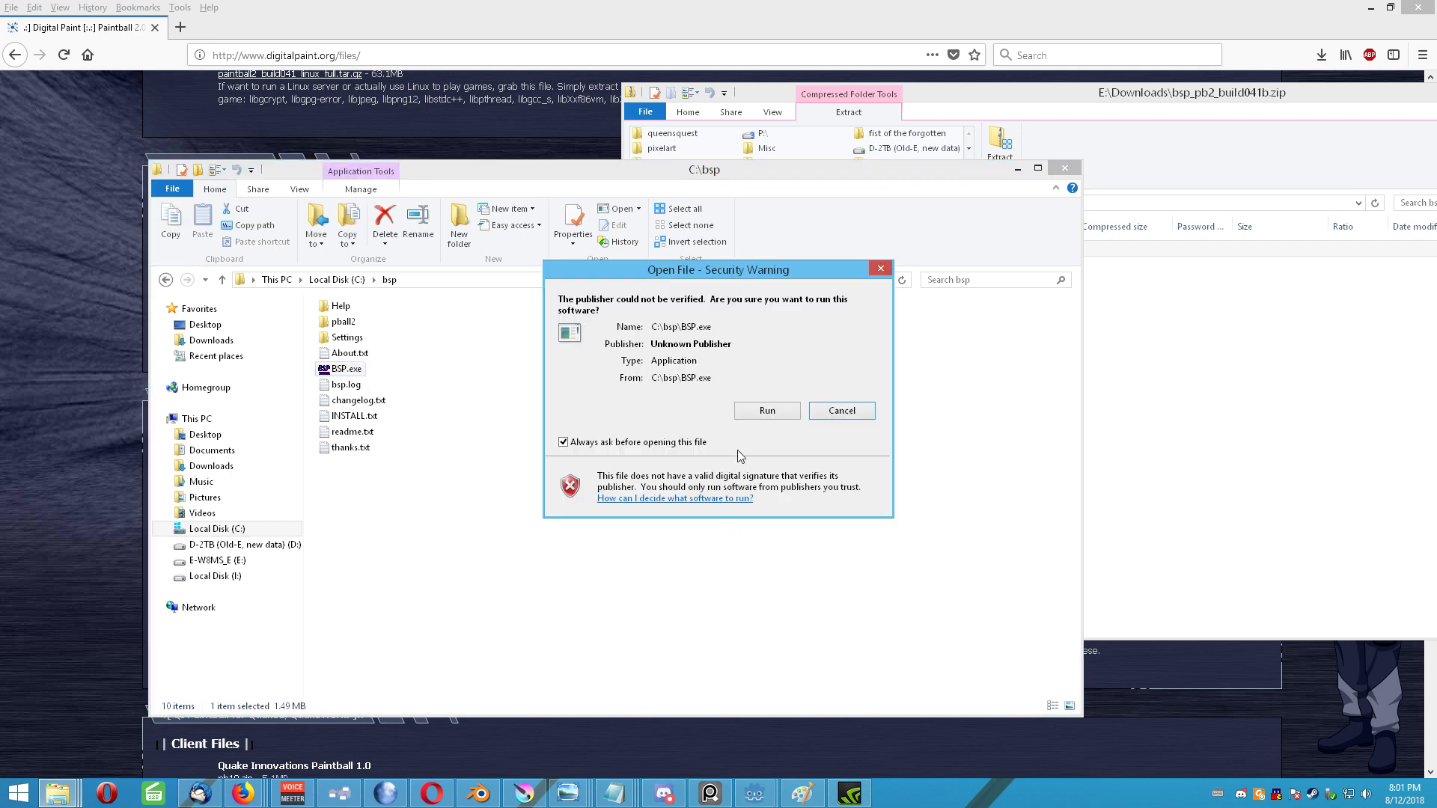
left_click_drag(694, 270, 752, 266)
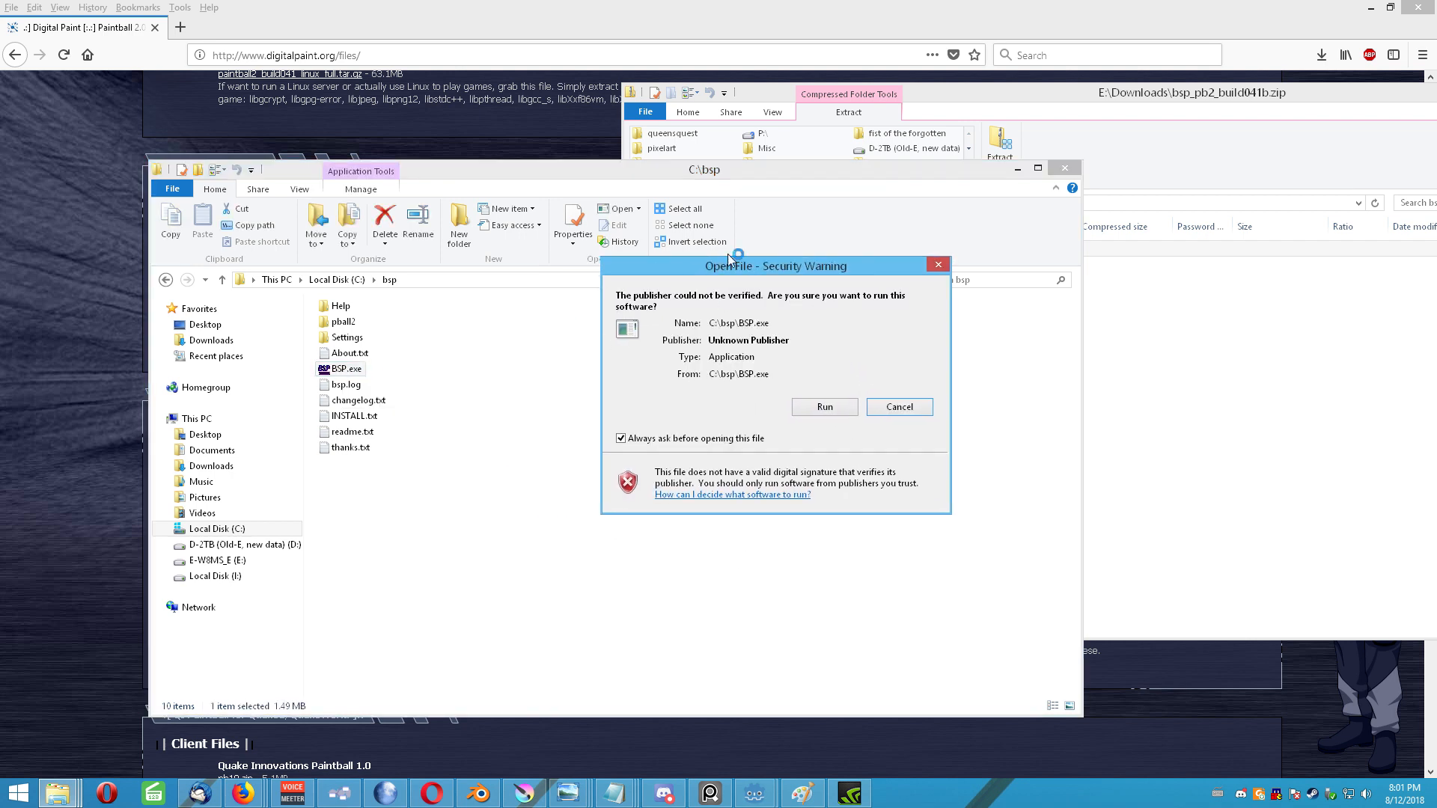
left_click(819, 408)
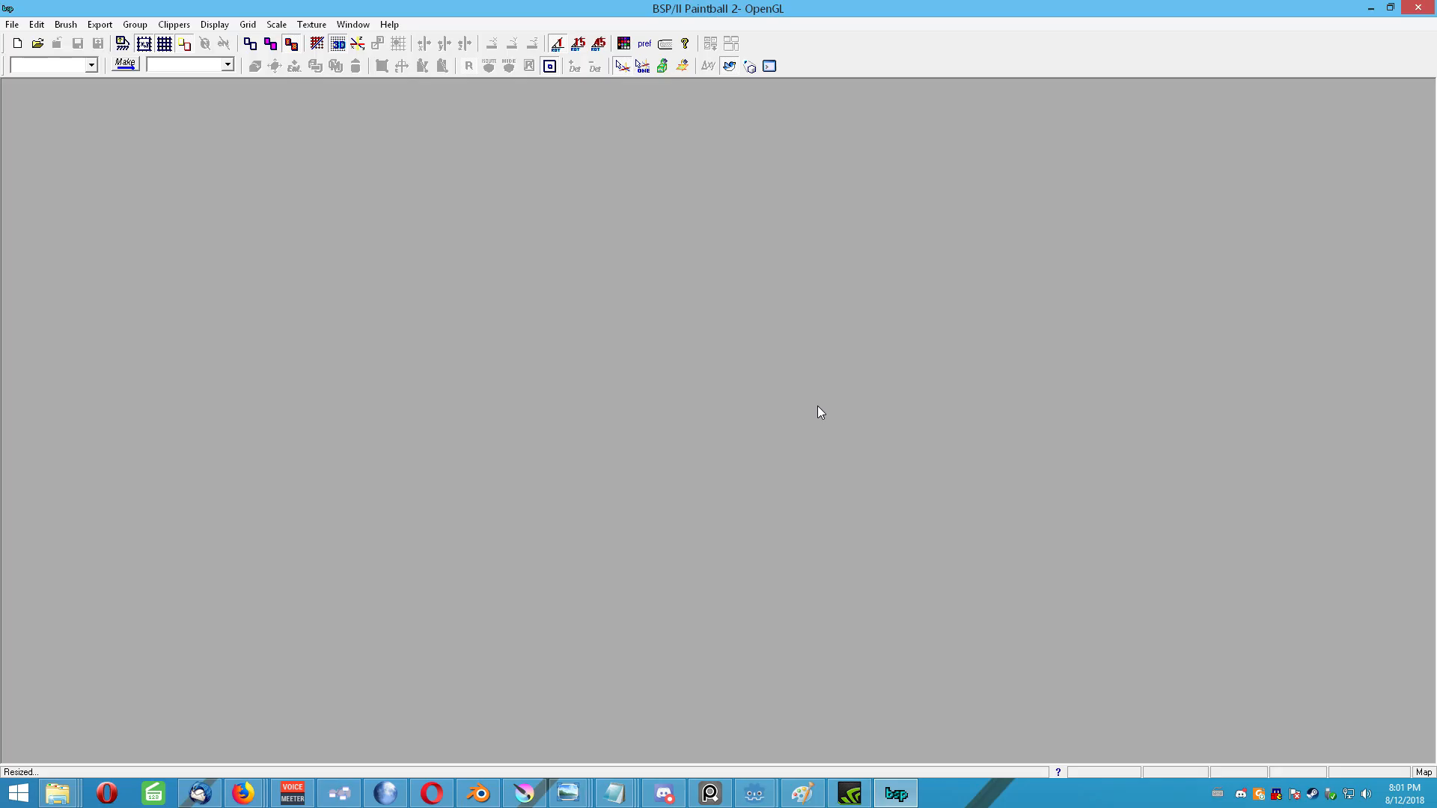
Step: Open sample.map and compile it with qbsp vis rad.bat, allowing the batch file to run
left_click(37, 45)
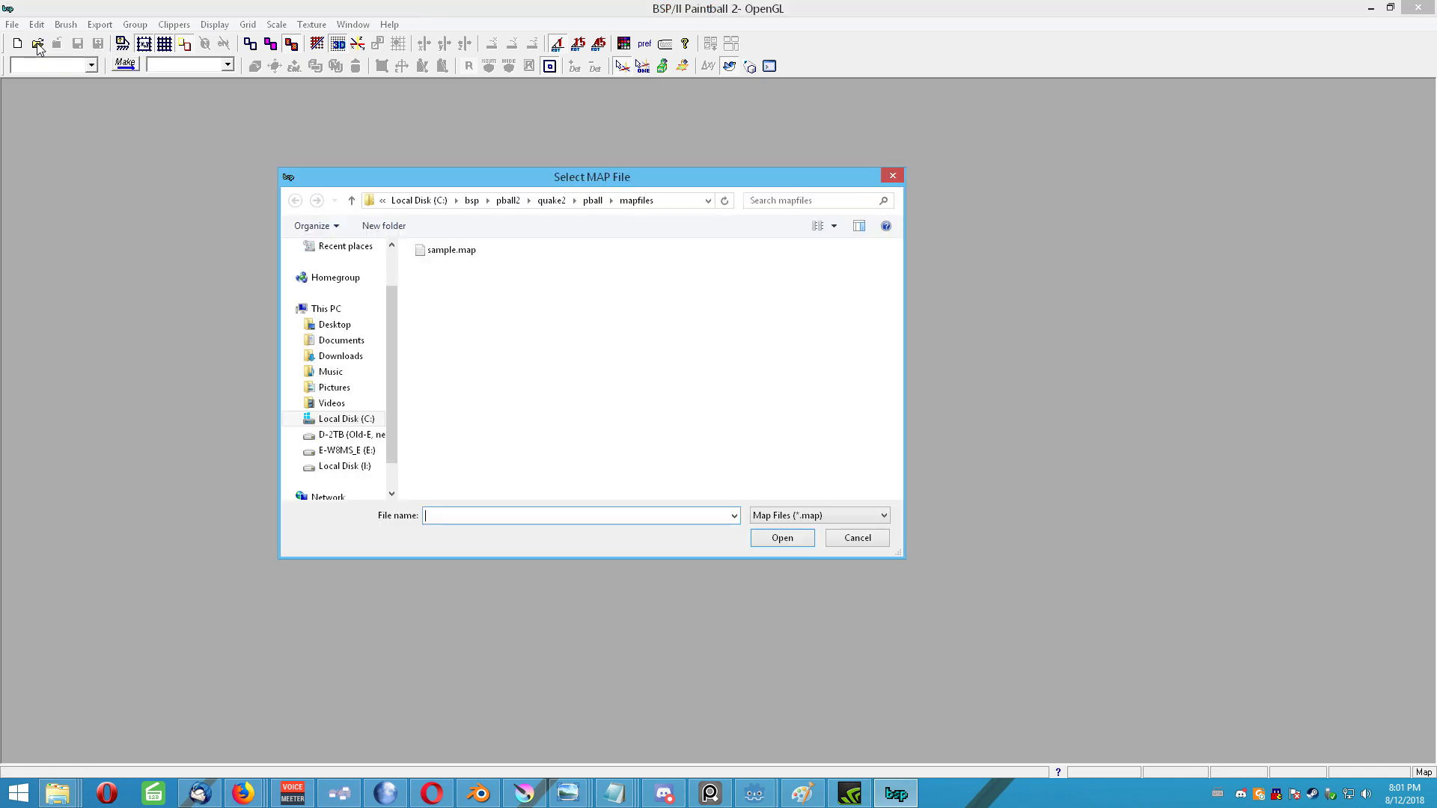
double_click(452, 250)
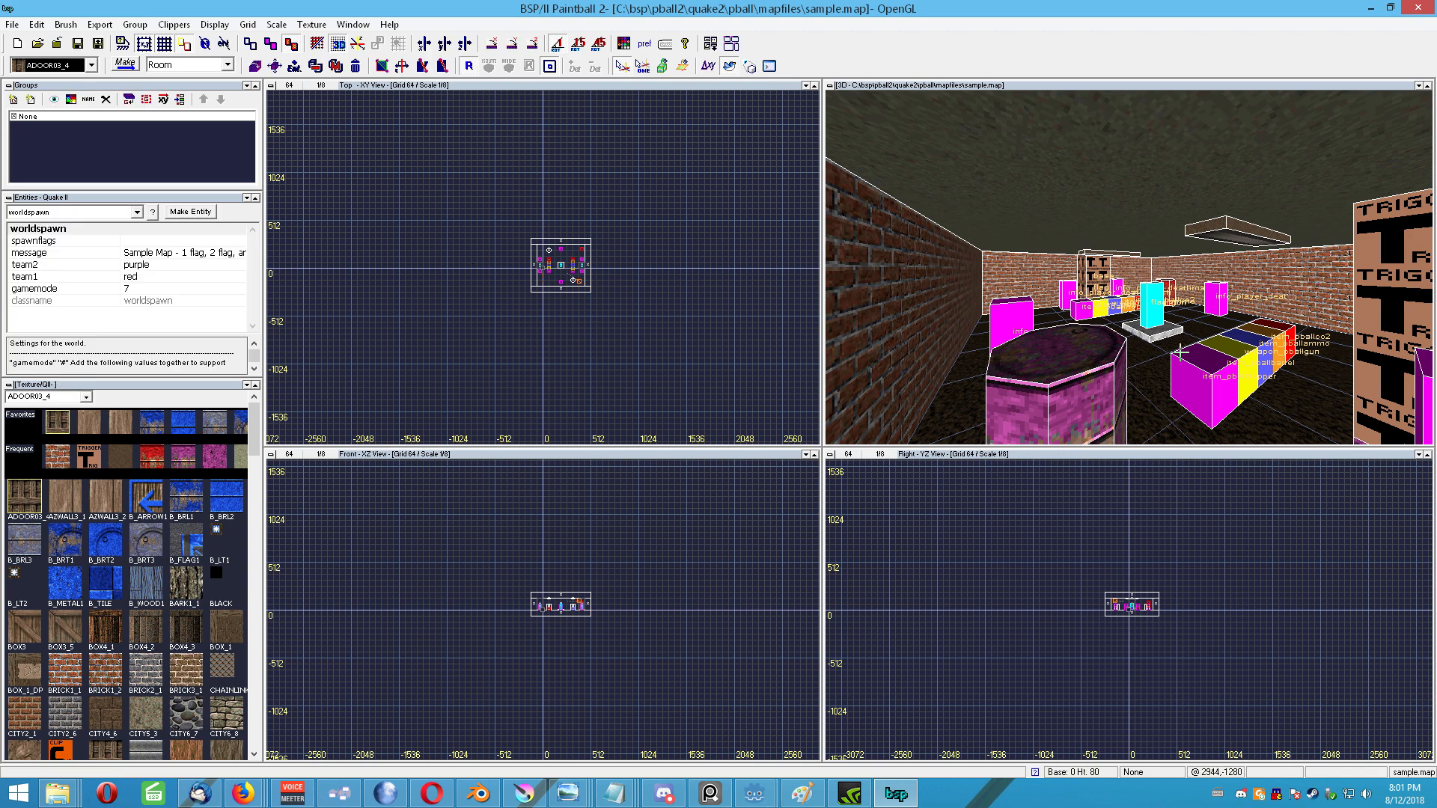
left_click(101, 25)
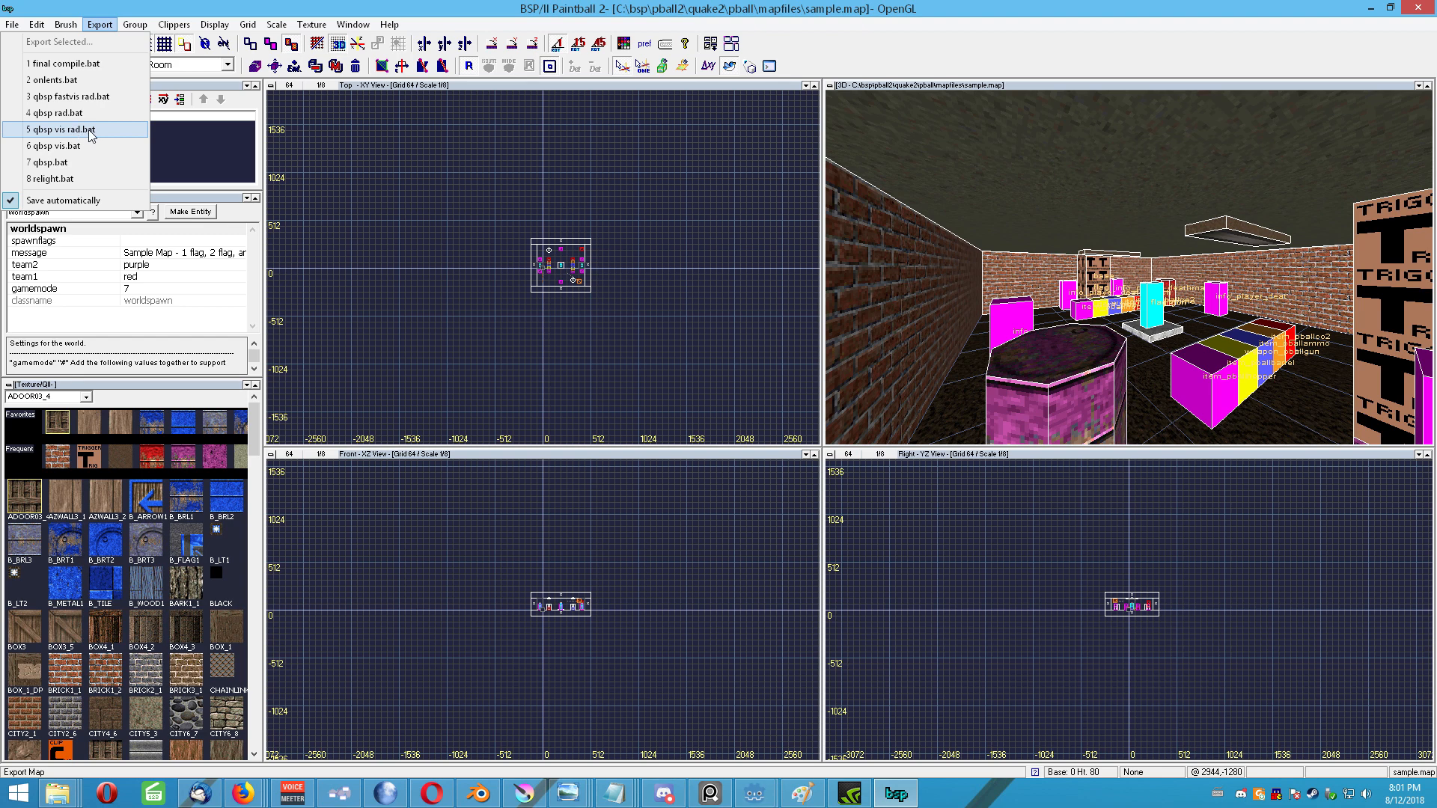
left_click(75, 132)
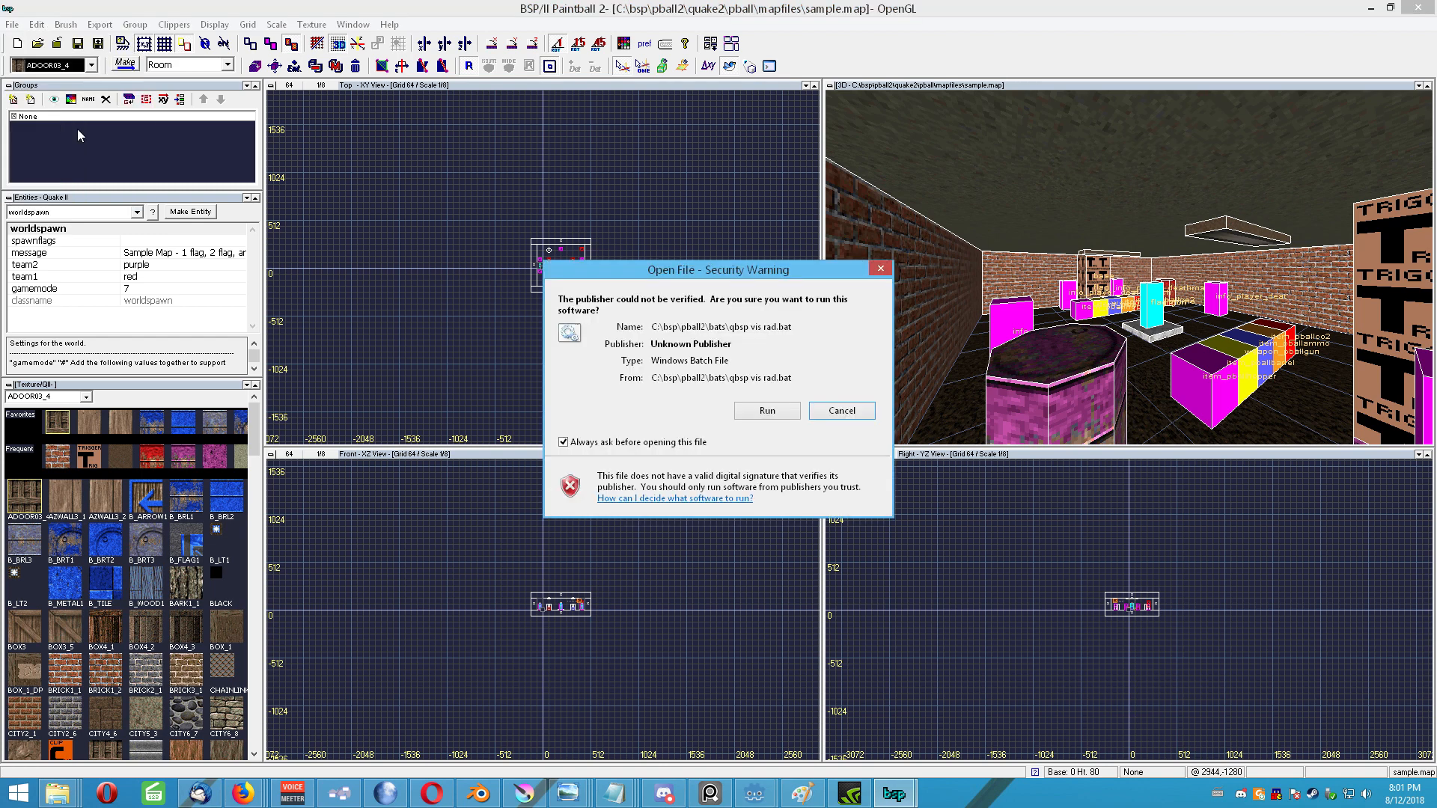
left_click(774, 404)
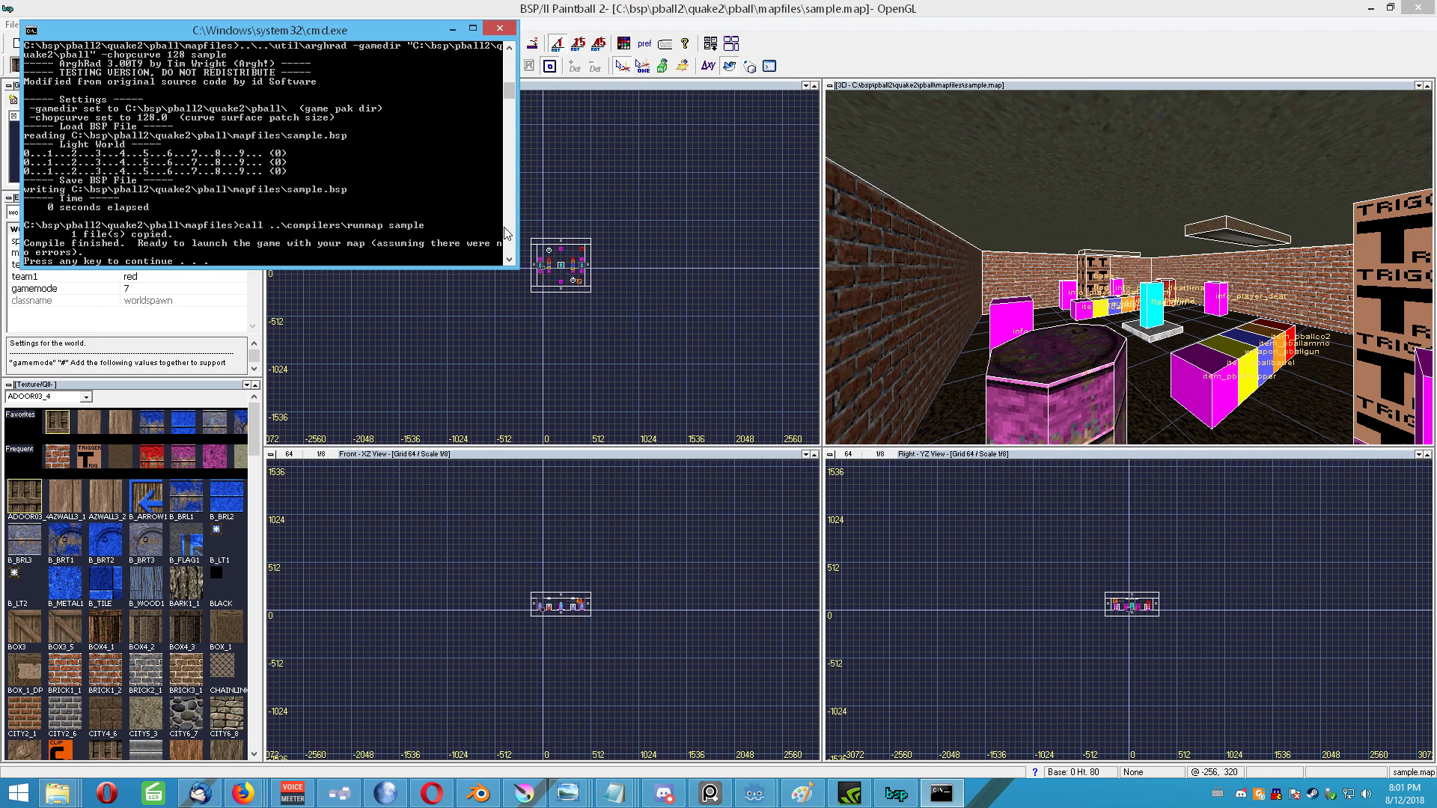
Step: Launch the compiled sample map in Paintball 2, and exit the game with the console command quit
mouse_move(509, 98)
left_mouse_down()
mouse_move(508, 65)
mouse_move(500, 112)
left_mouse_up()
key("Return")
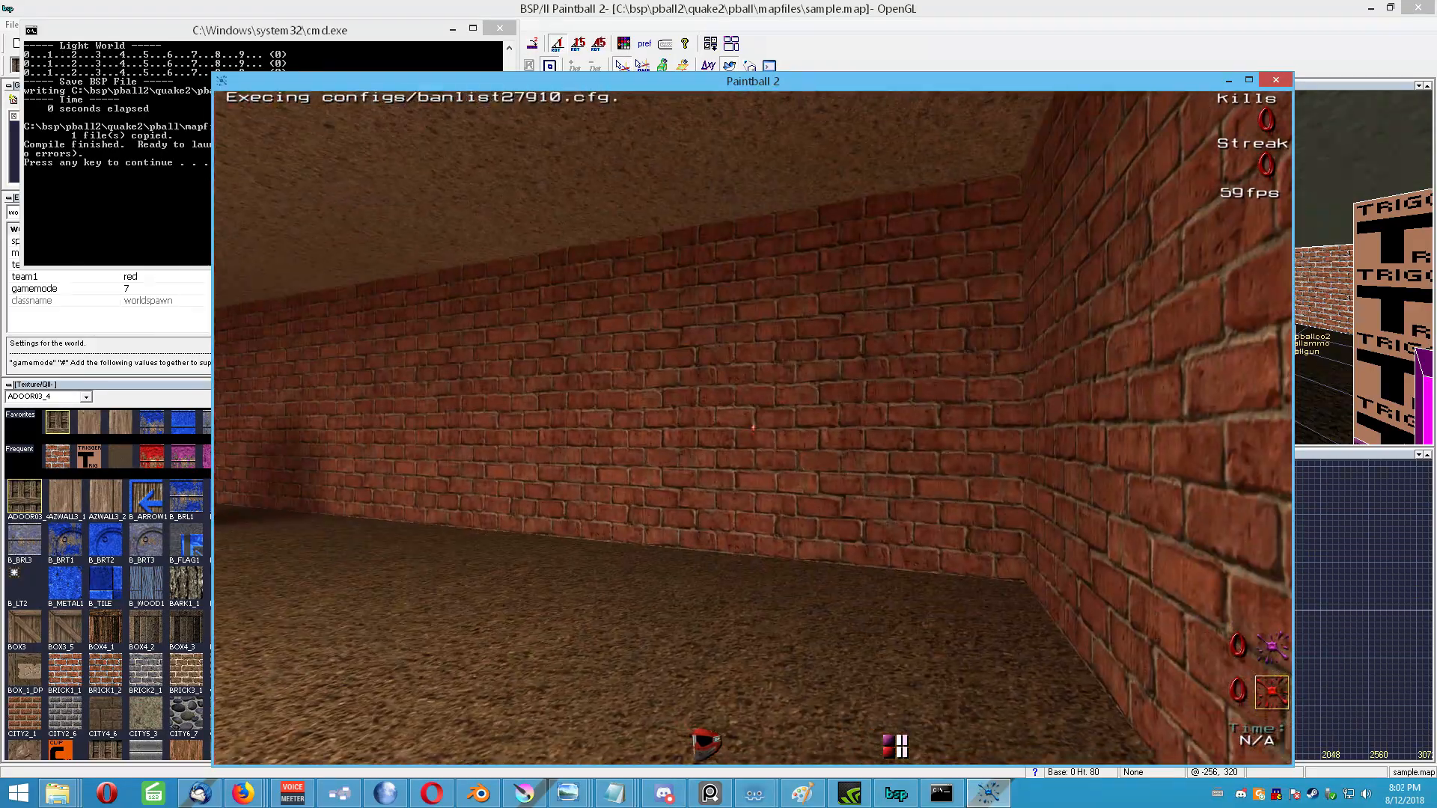
key("grave")
type("quit")
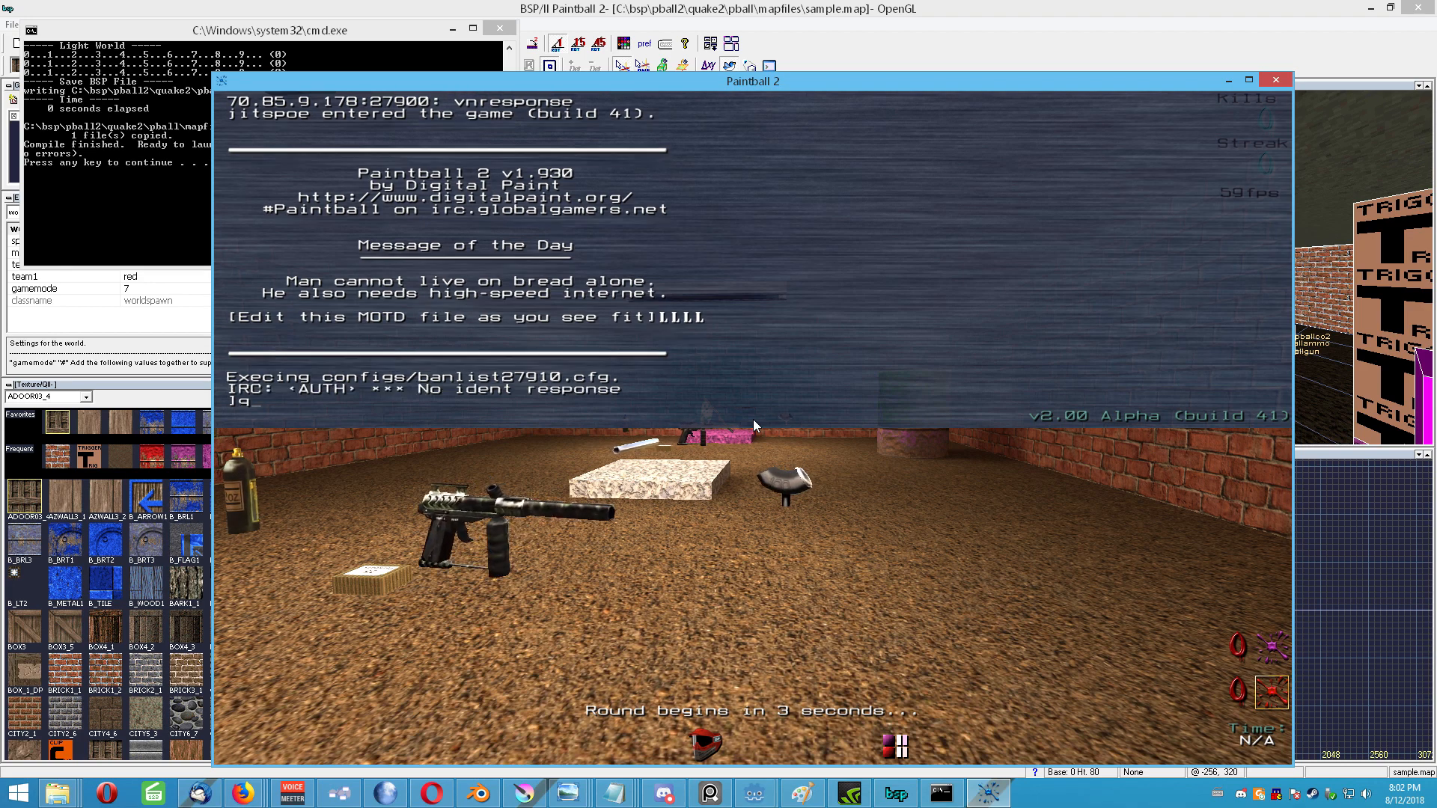
key("Return")
key("Return")
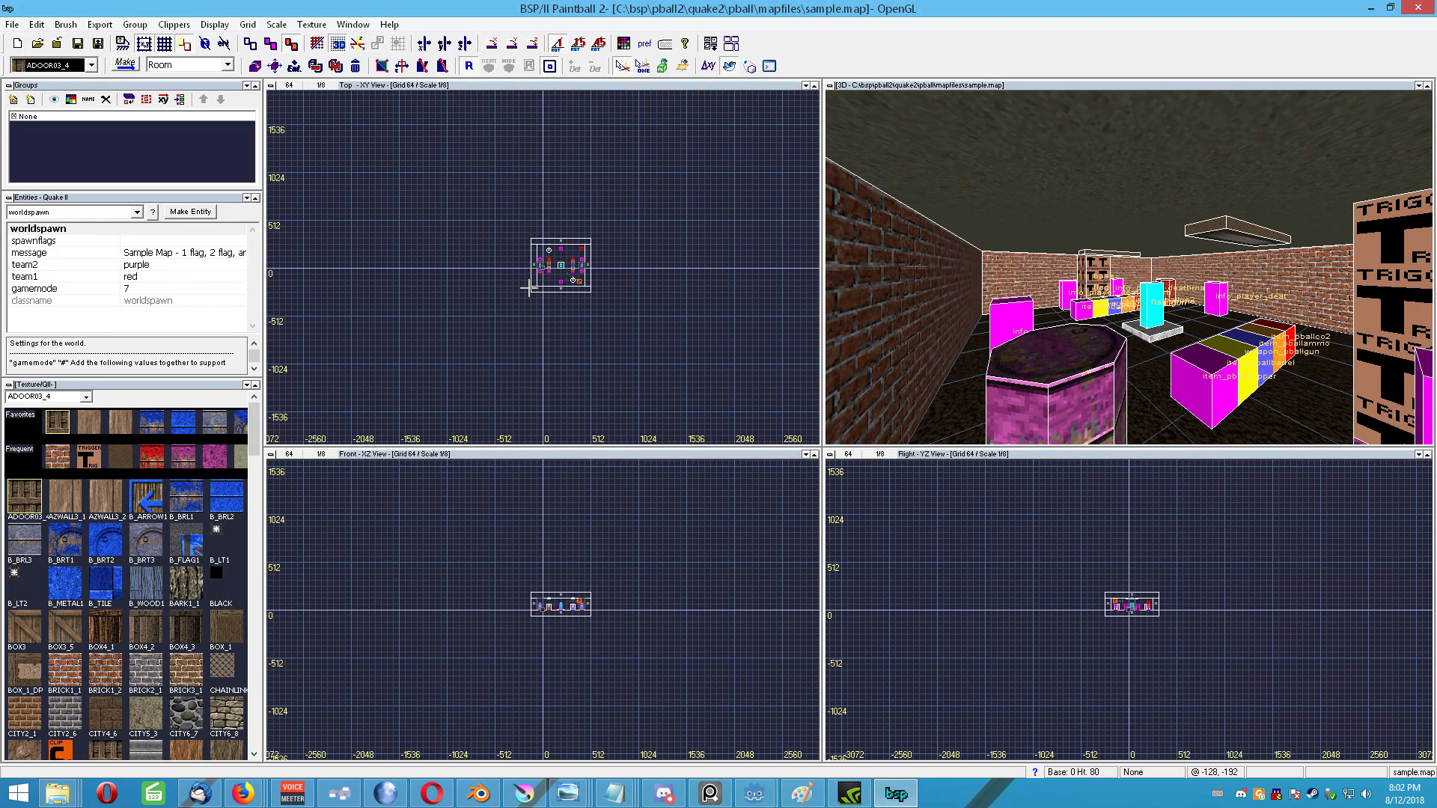
Step: Create a new map and load the textures from the PBALL directory
left_click(18, 44)
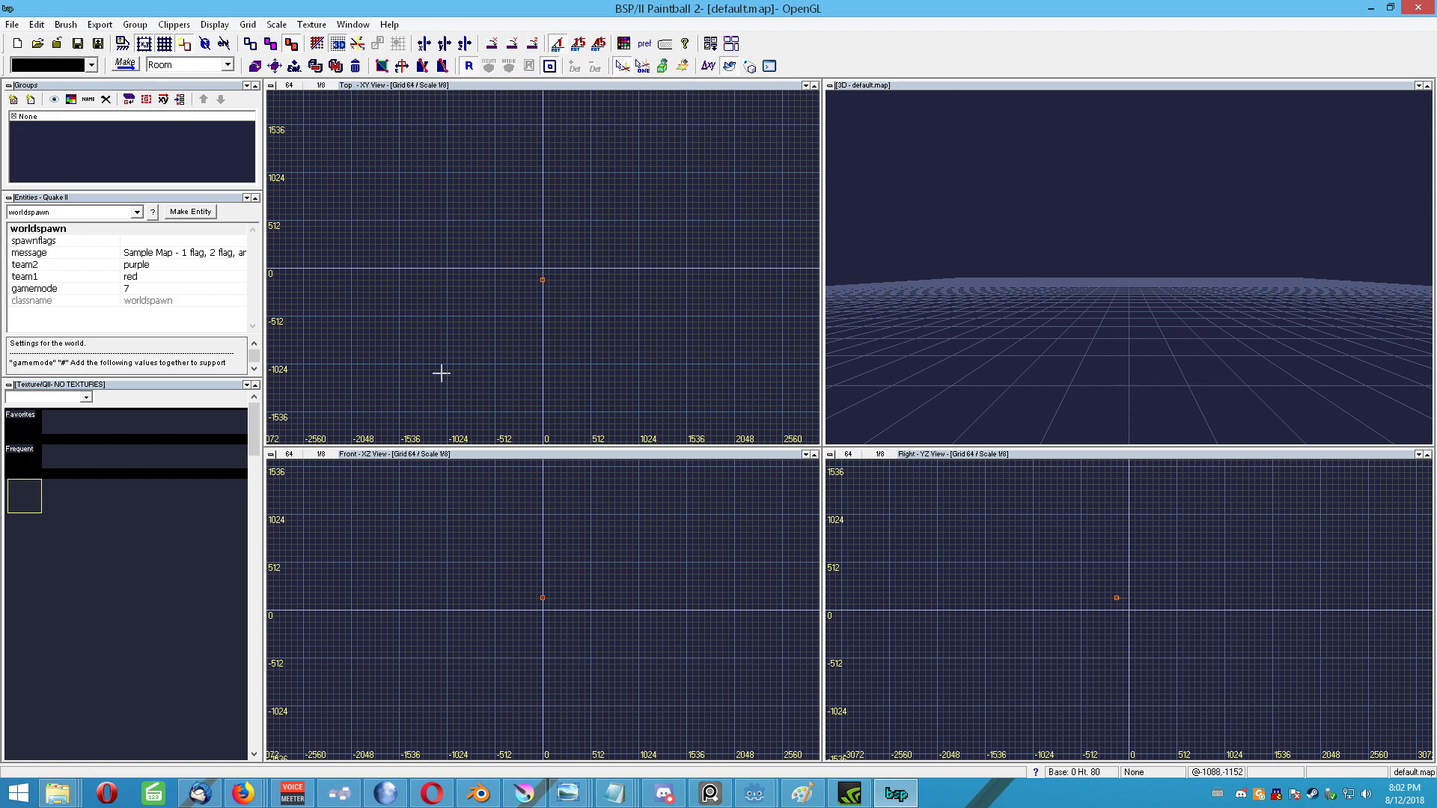
key("t")
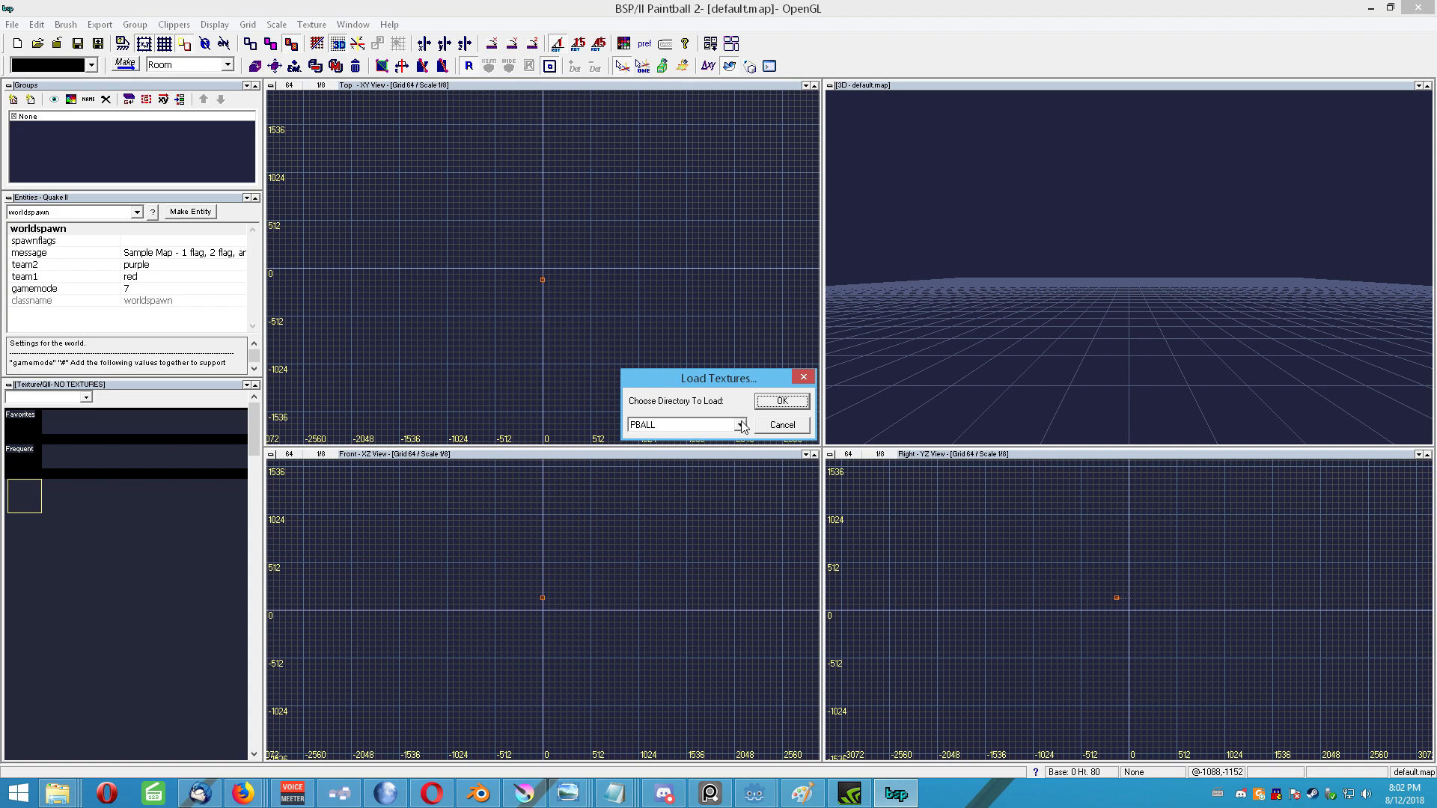
left_click(772, 406)
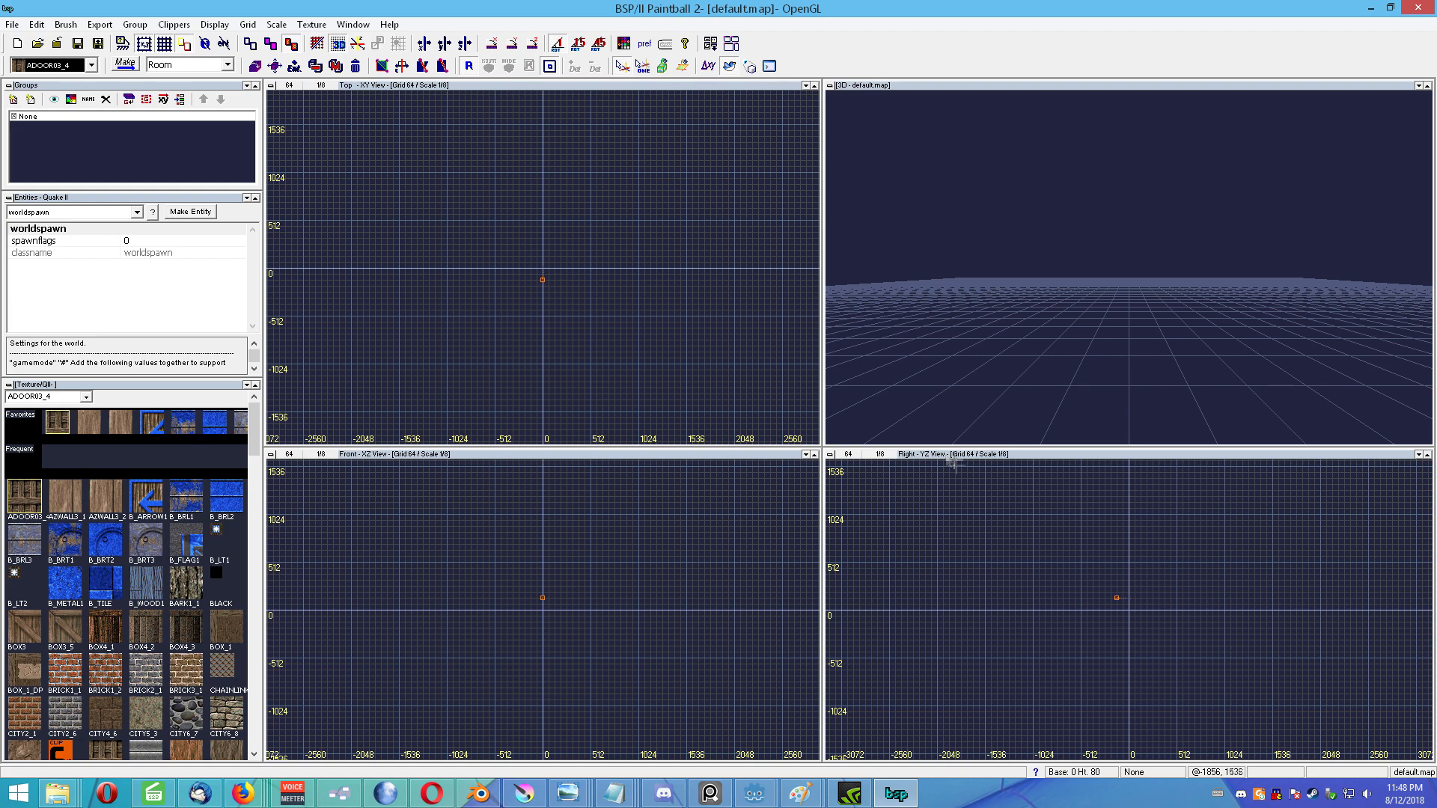
Step: Draw a wall with the BRICK1_1 texture, about 1024 units long and 64 thick, and raise it to about 192 units high
left_click(63, 674)
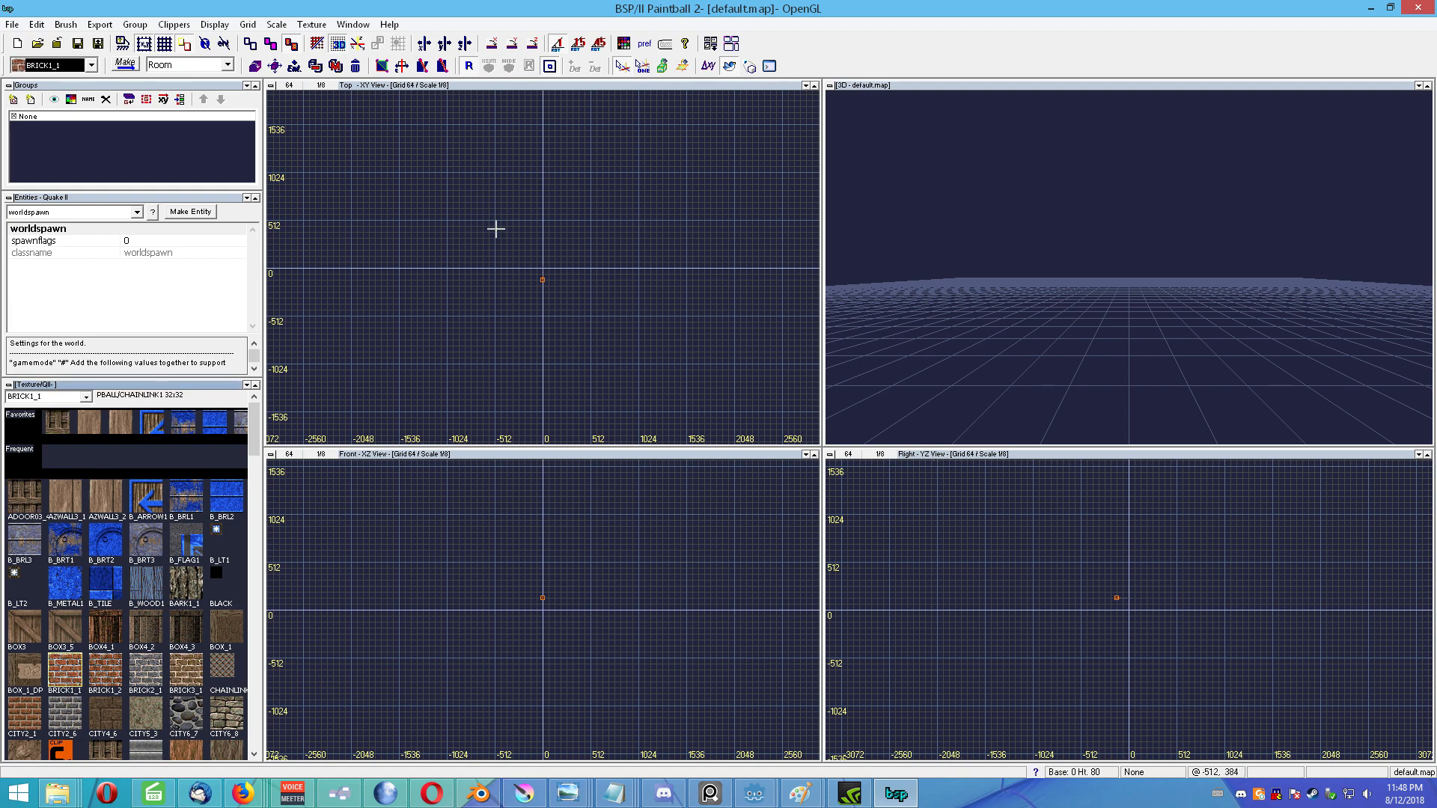
left_click_drag(495, 234, 593, 240)
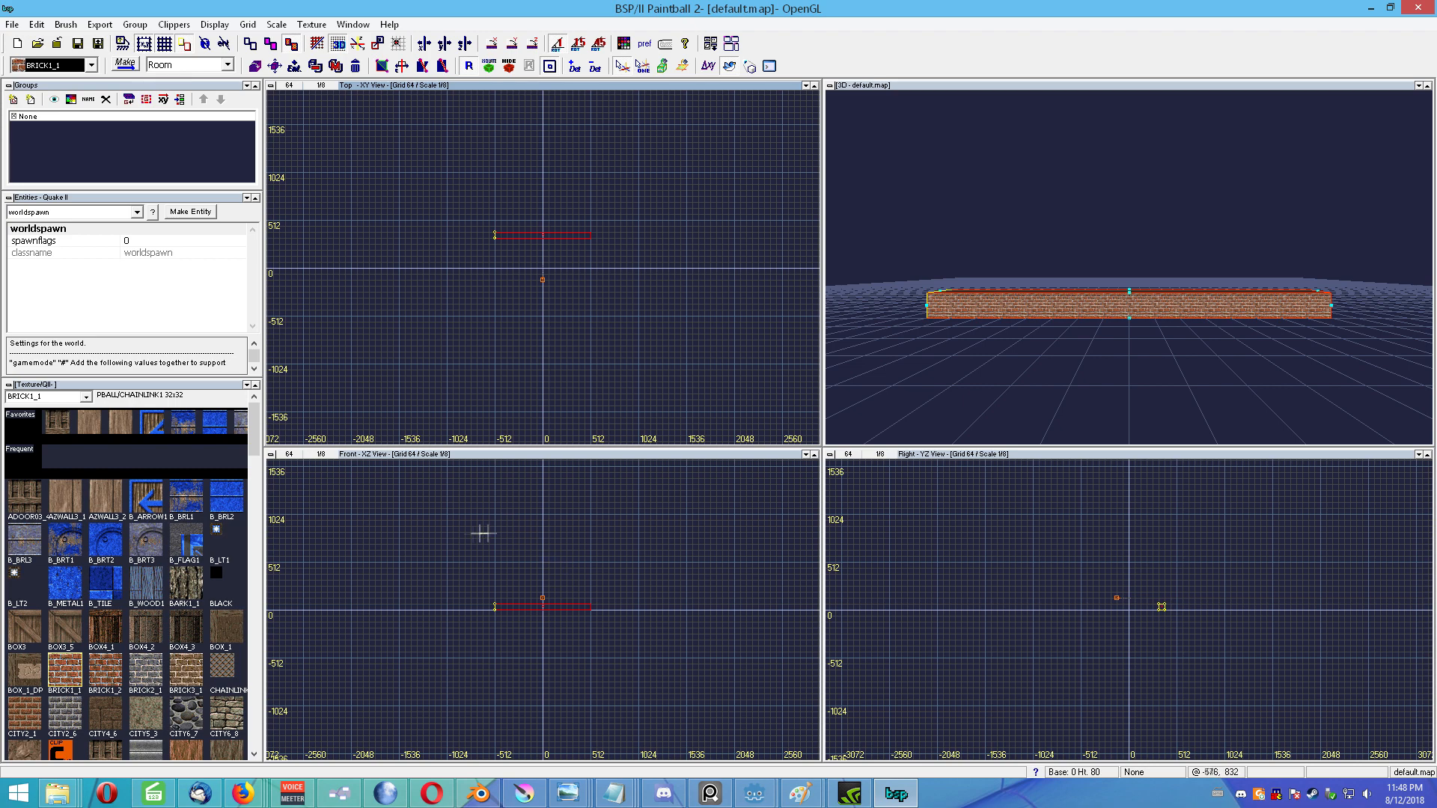
left_click(561, 593)
left_click(561, 593)
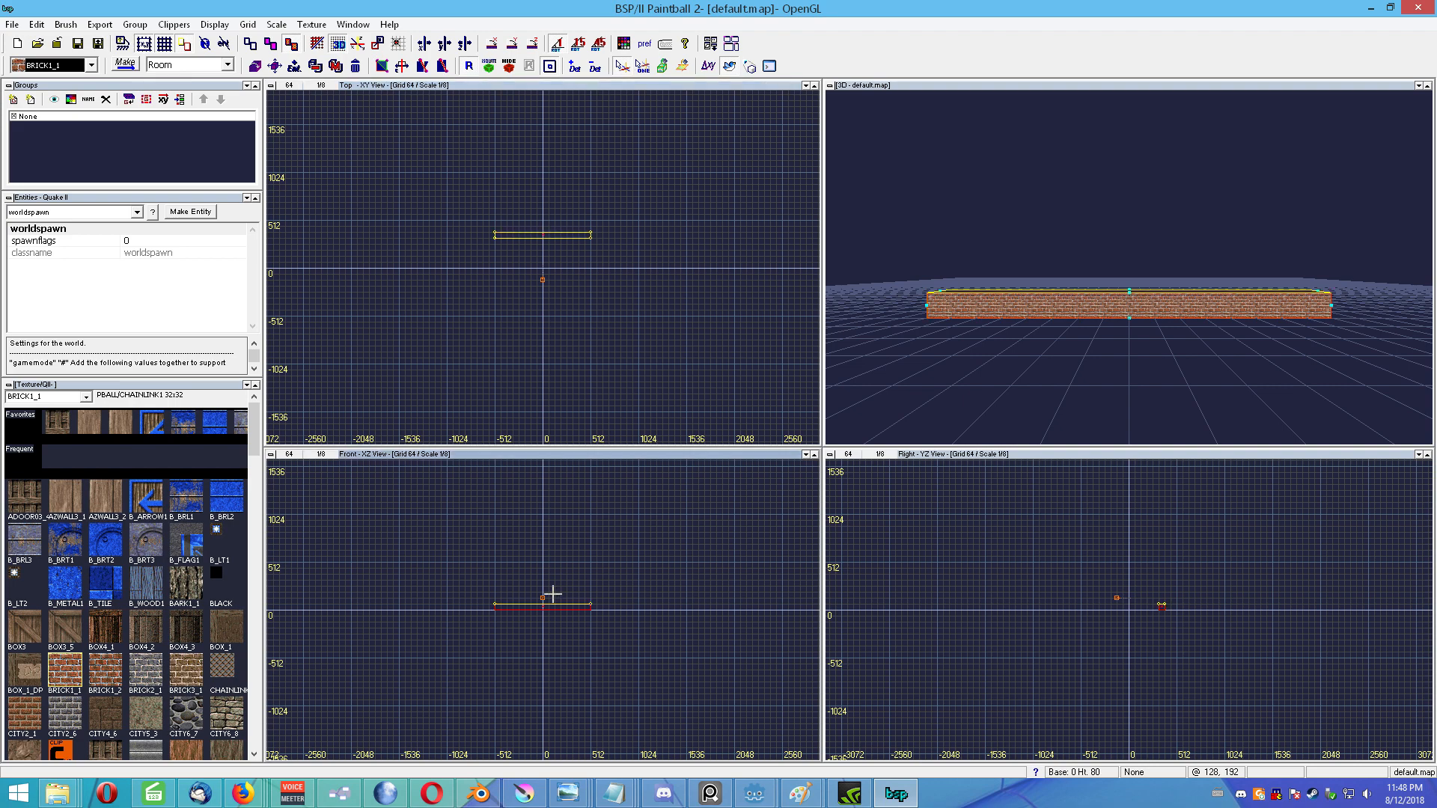
left_click_drag(554, 591, 555, 577)
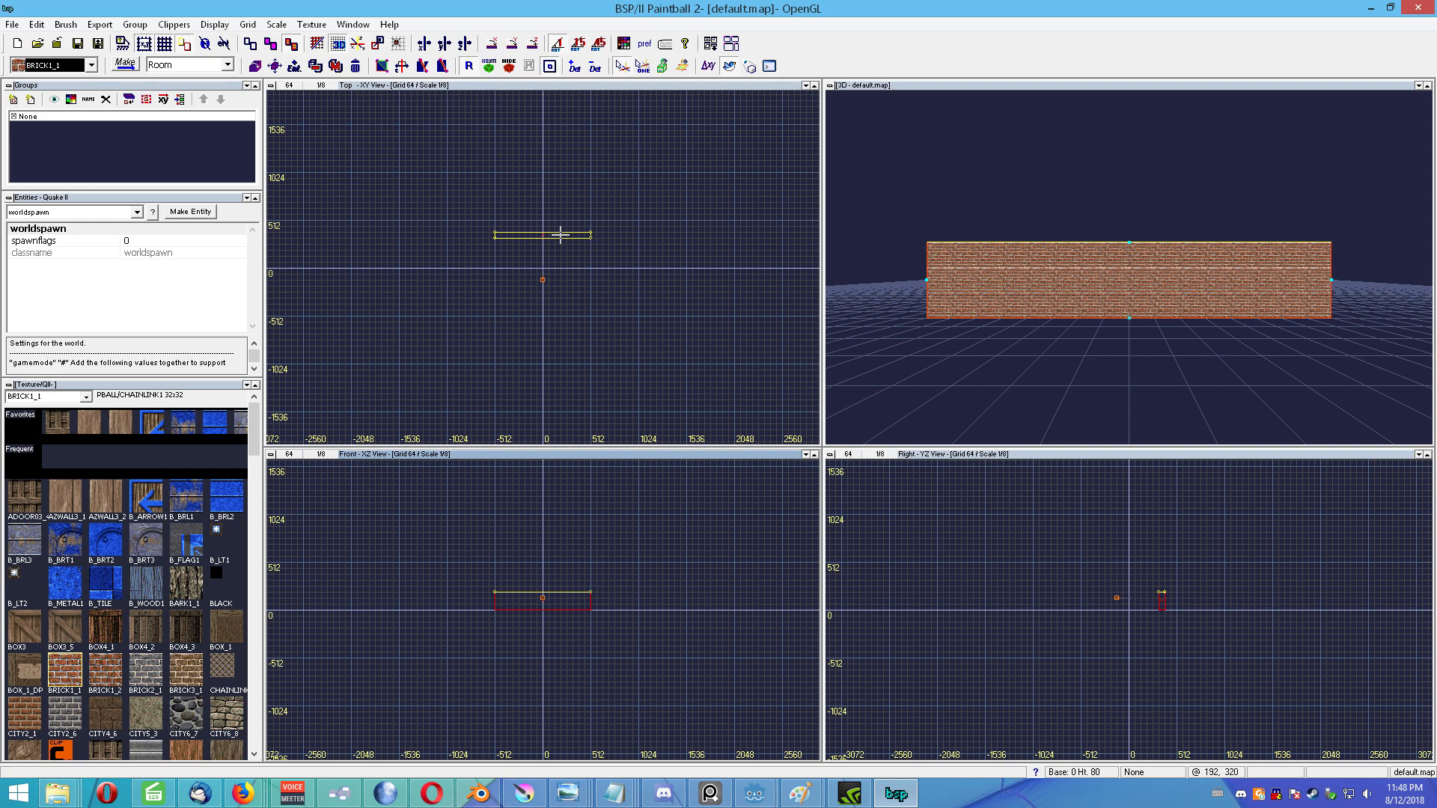
Step: Duplicate the brick wall parallel to the first one, leaving a gap of about 640 units between them
left_click_drag(560, 234, 559, 297)
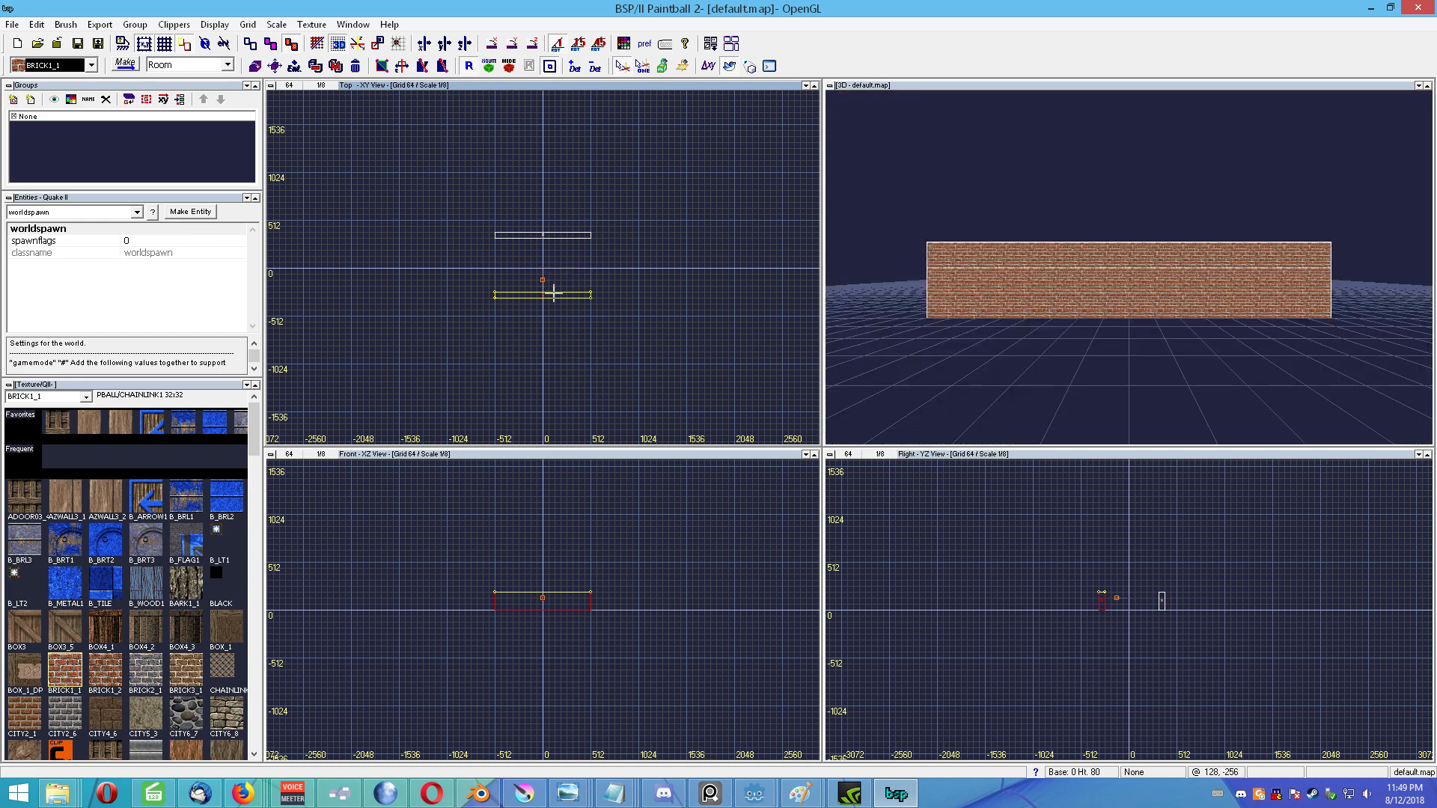
left_click_drag(545, 294, 546, 301)
left_click_drag(921, 325, 1136, 318)
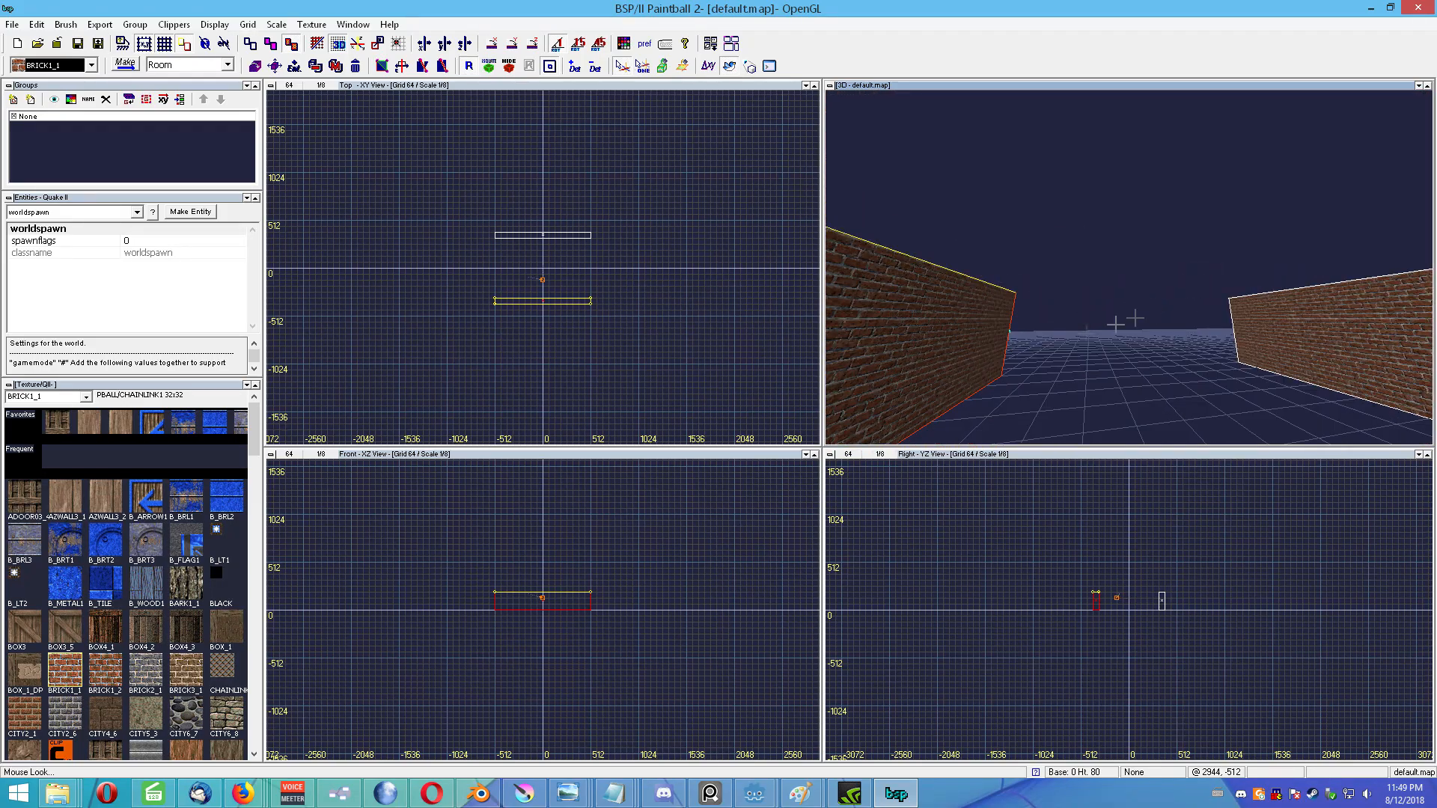
Step: Close the room with two end walls: reshape a copy of the long wall to span the gap at x = 512, and duplicate it at the opposite end
mouse_move(584, 549)
right_mouse_down()
mouse_move(627, 627)
mouse_move(613, 430)
mouse_move(564, 591)
mouse_move(658, 491)
mouse_move(619, 603)
mouse_move(597, 519)
right_mouse_up()
scroll(597, 572, "up", 2)
scroll(594, 573, "down", 1)
right_click_drag(661, 260, 677, 295)
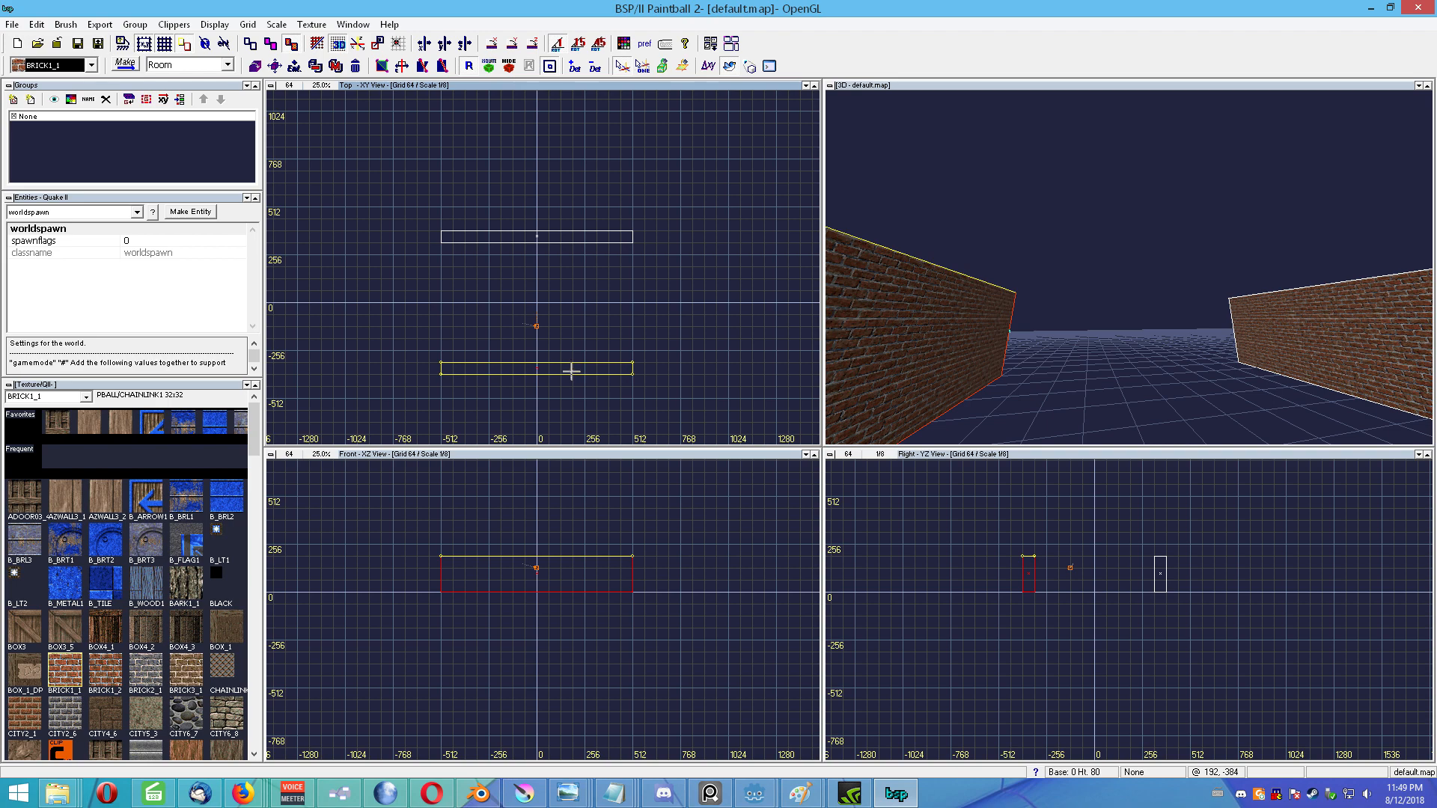
left_click_drag(572, 366, 584, 258, "shift")
mouse_move(446, 262)
left_mouse_down()
mouse_move(444, 336)
mouse_move(604, 356)
mouse_move(604, 375)
mouse_move(620, 372)
left_mouse_up()
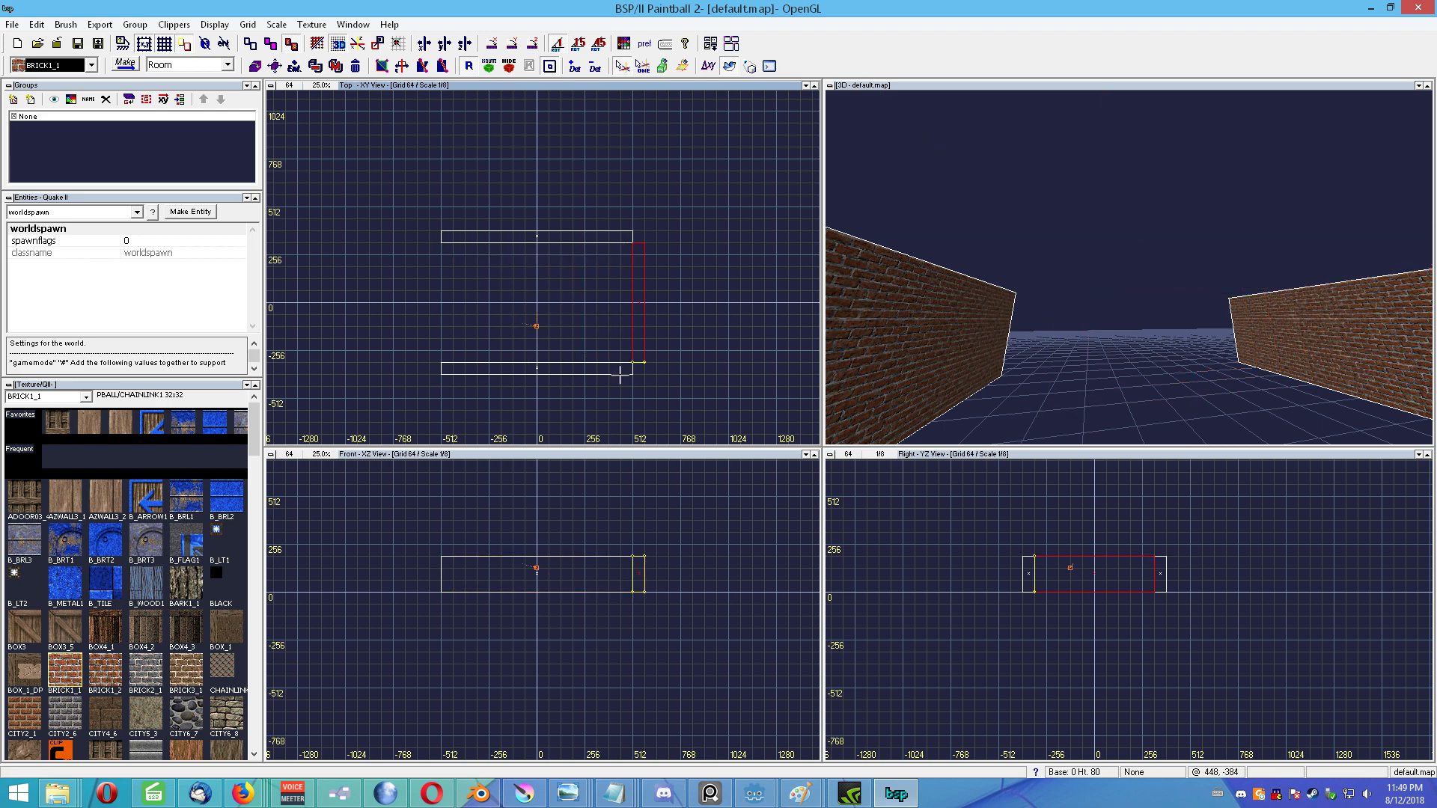
left_click_drag(639, 318, 434, 311)
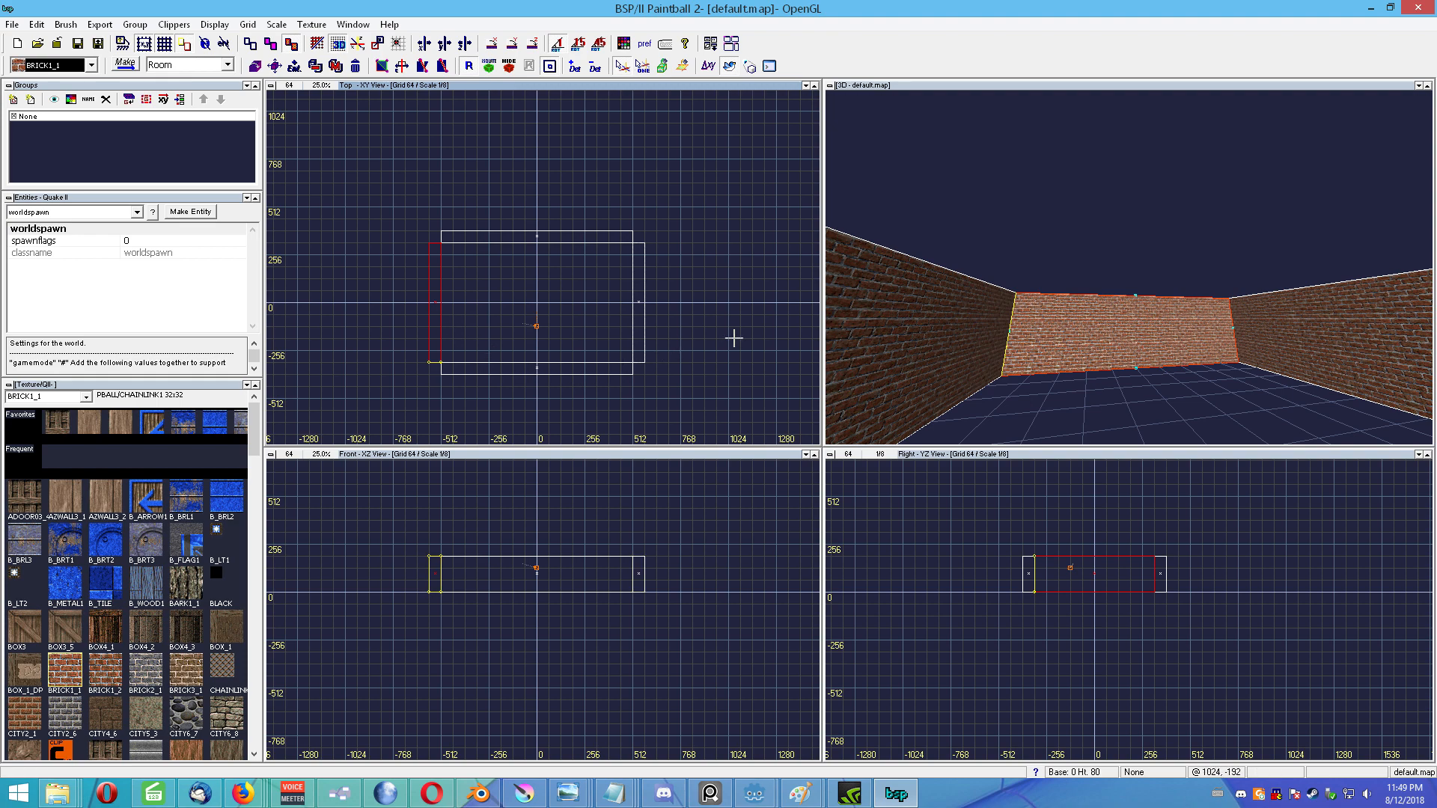
key("Escape")
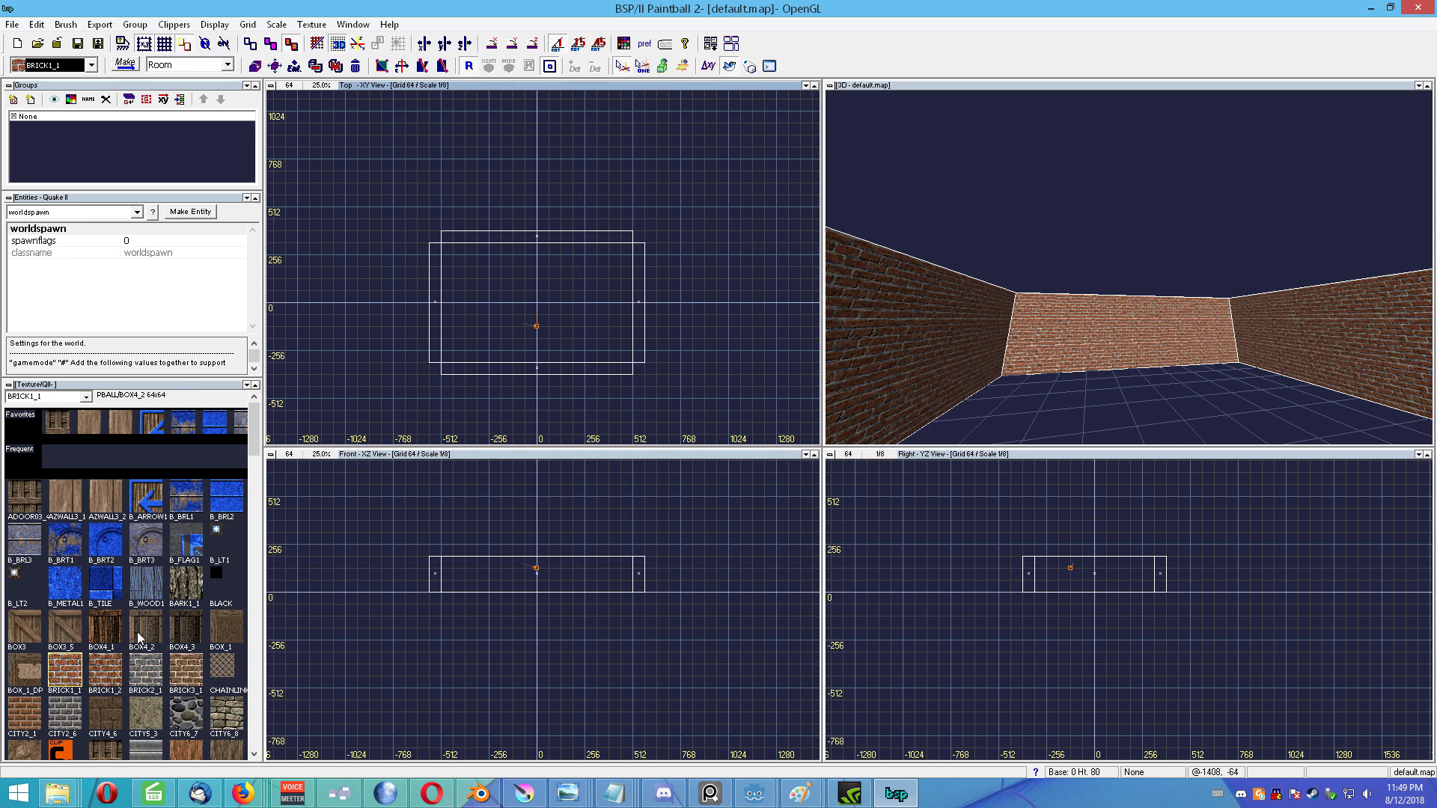
Step: Draw a floor brush with the CITY5_3 texture, about 1024 by 640 units, between the four walls and raise it to meet their lower edges
left_click(144, 722)
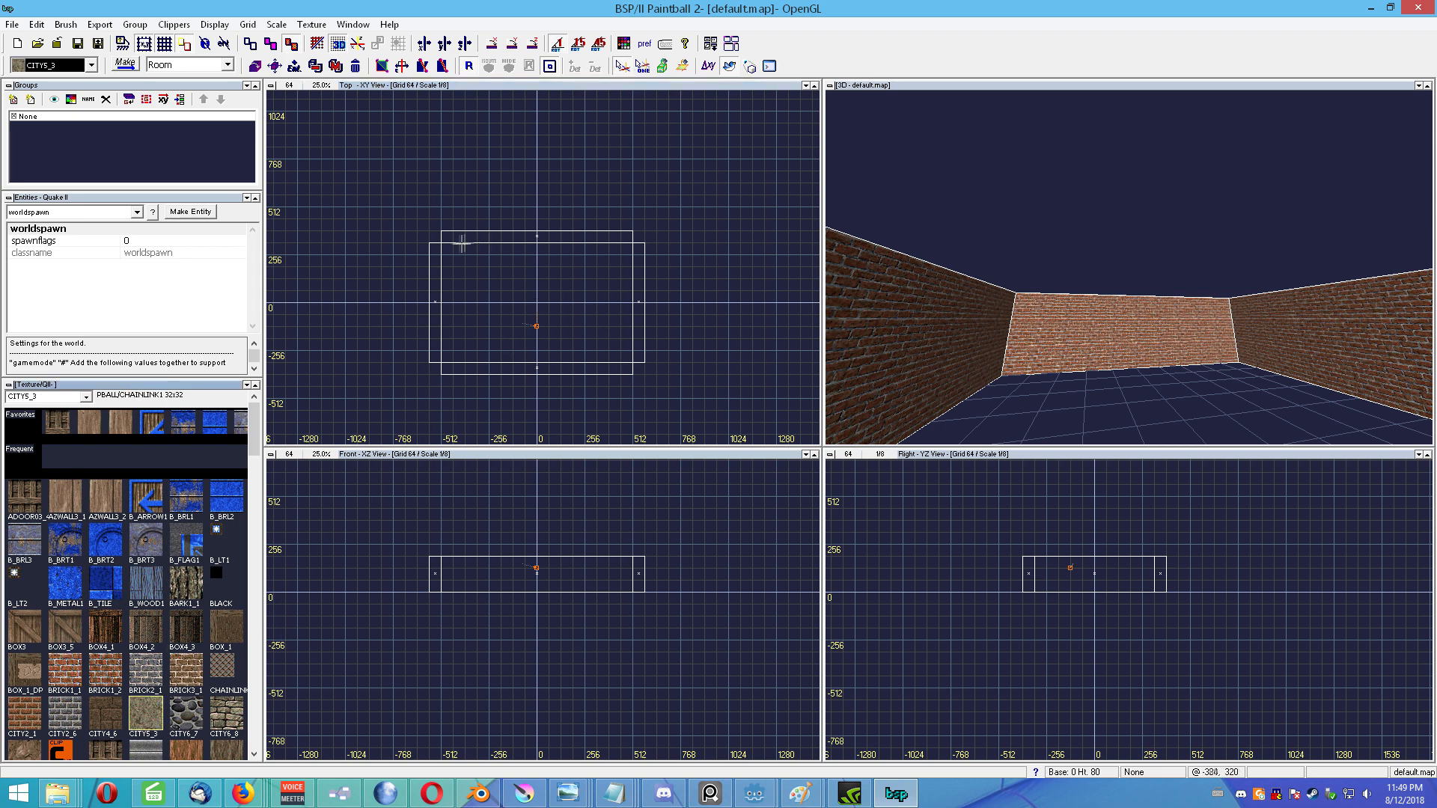
left_click_drag(441, 243, 632, 363)
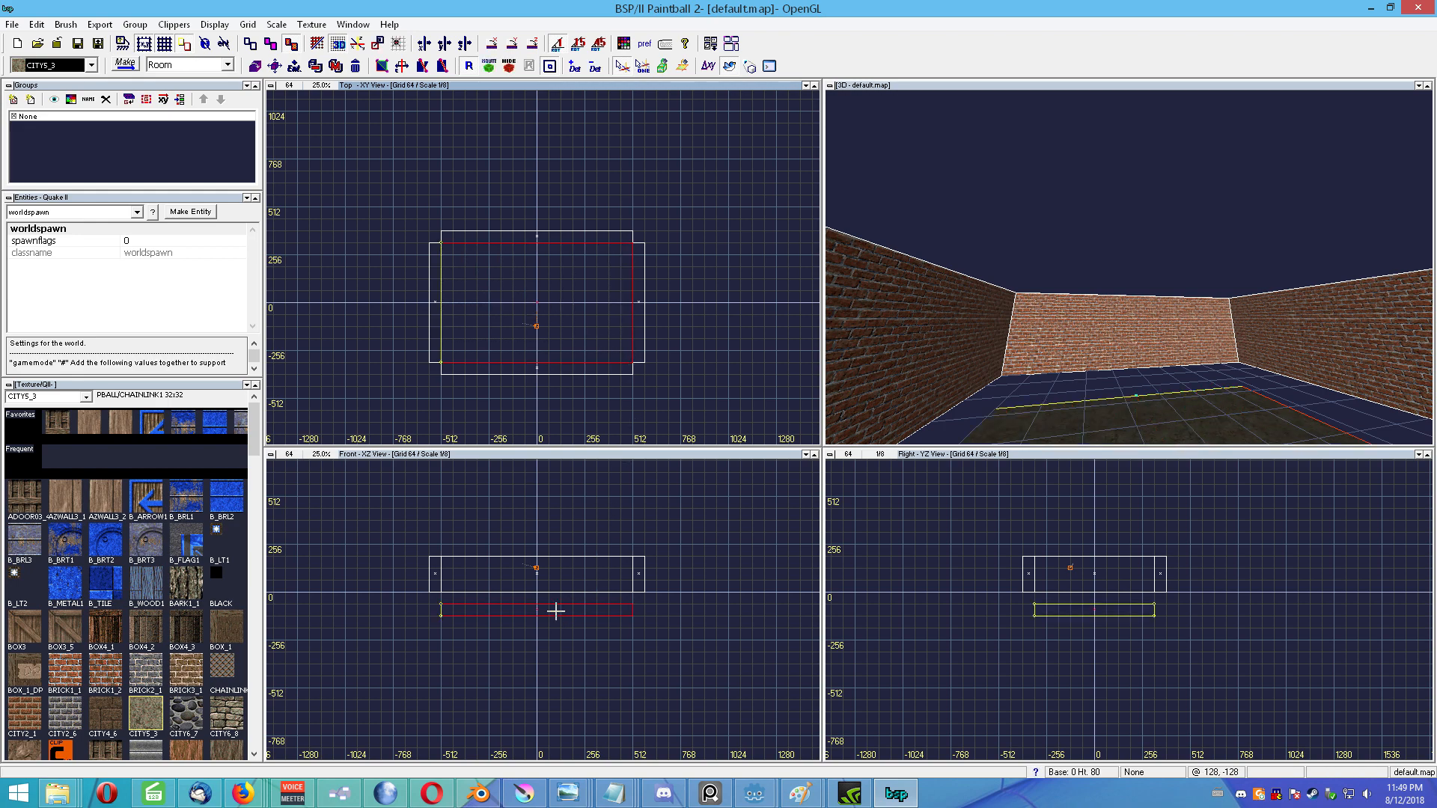
left_click_drag(555, 609, 559, 599)
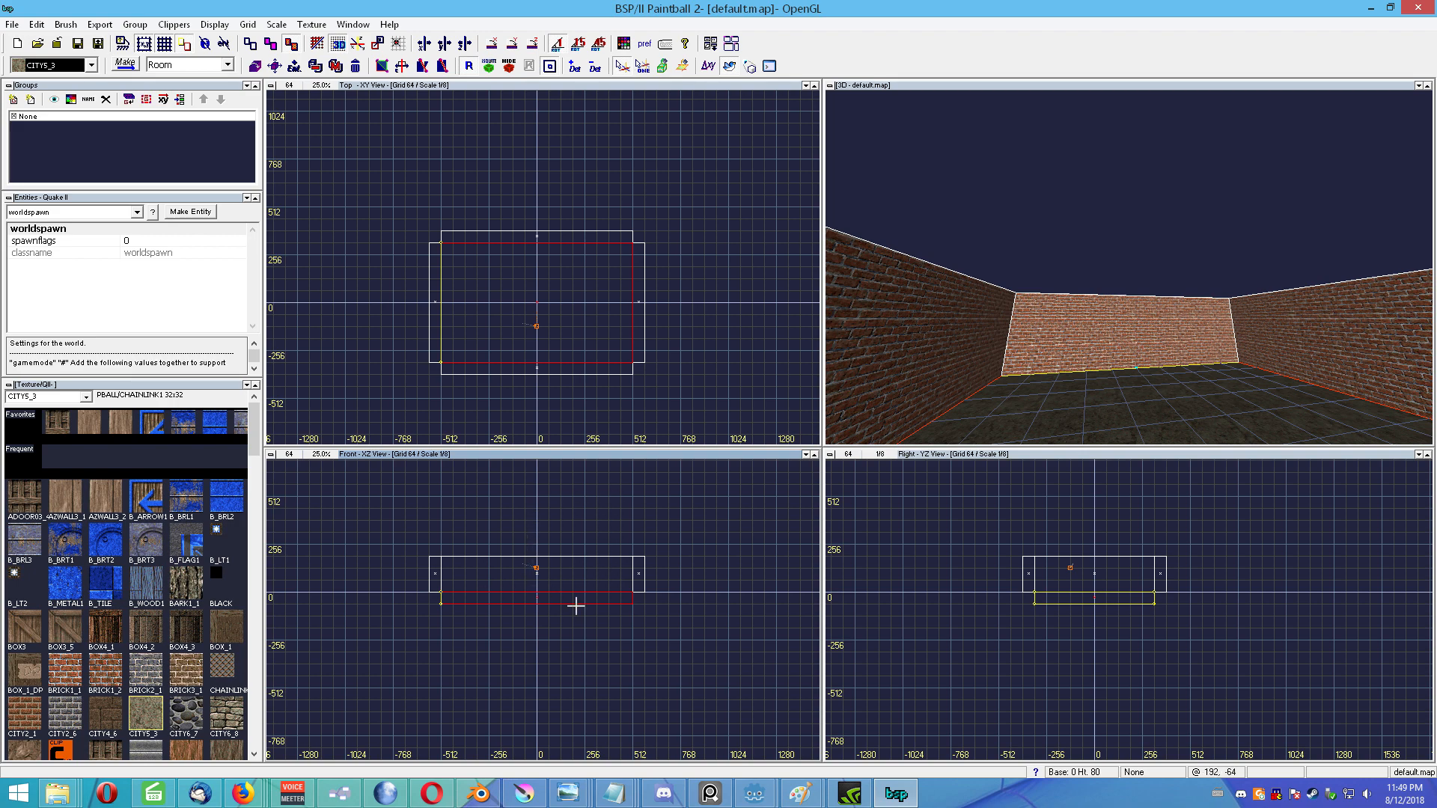
Step: Duplicate the floor up onto the tops of the walls as a ceiling, apply the SKY1 texture to it, and deselect it
left_click_drag(597, 605, 599, 543)
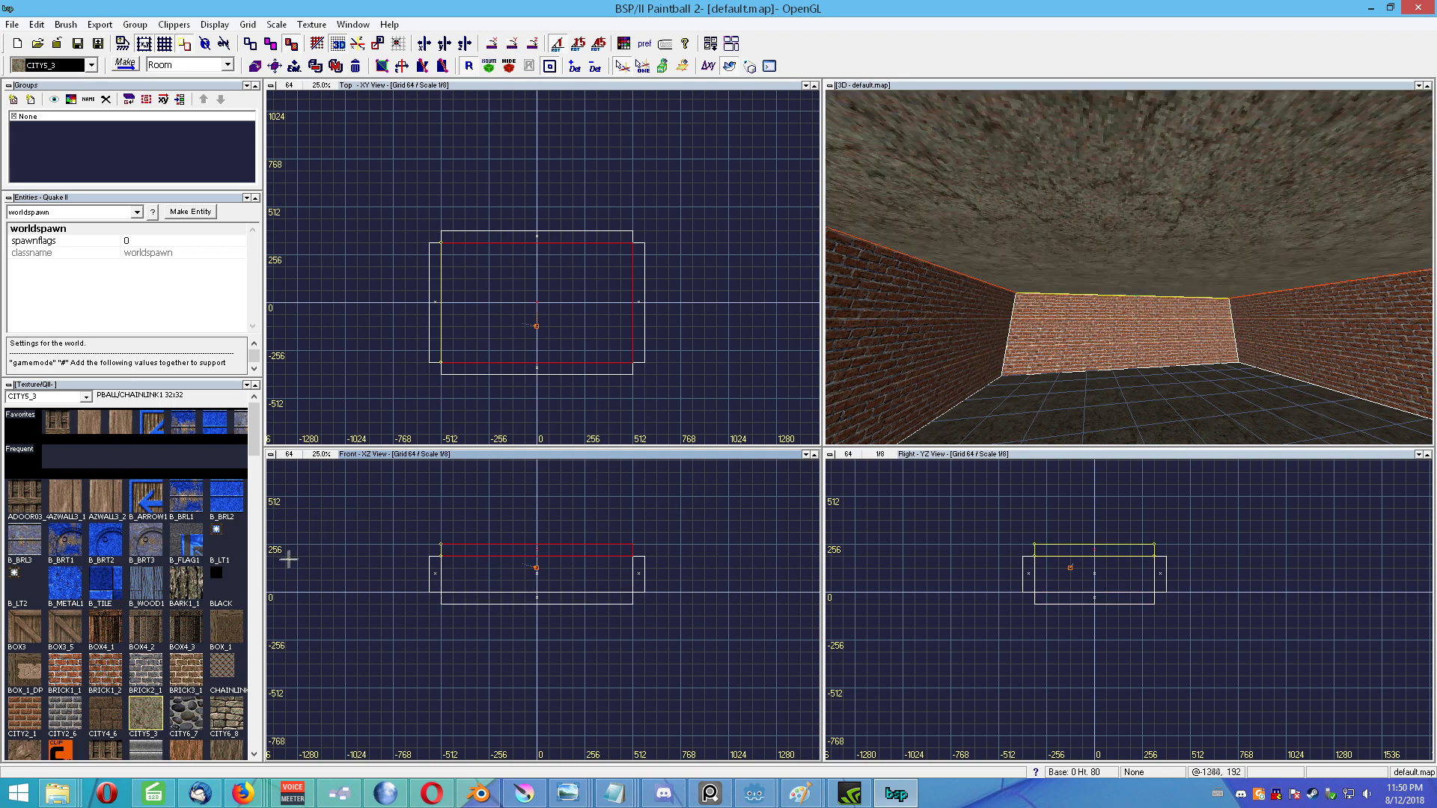
right_click_drag(1030, 302, 1273, 309)
left_click_drag(254, 440, 247, 644)
left_click(140, 583)
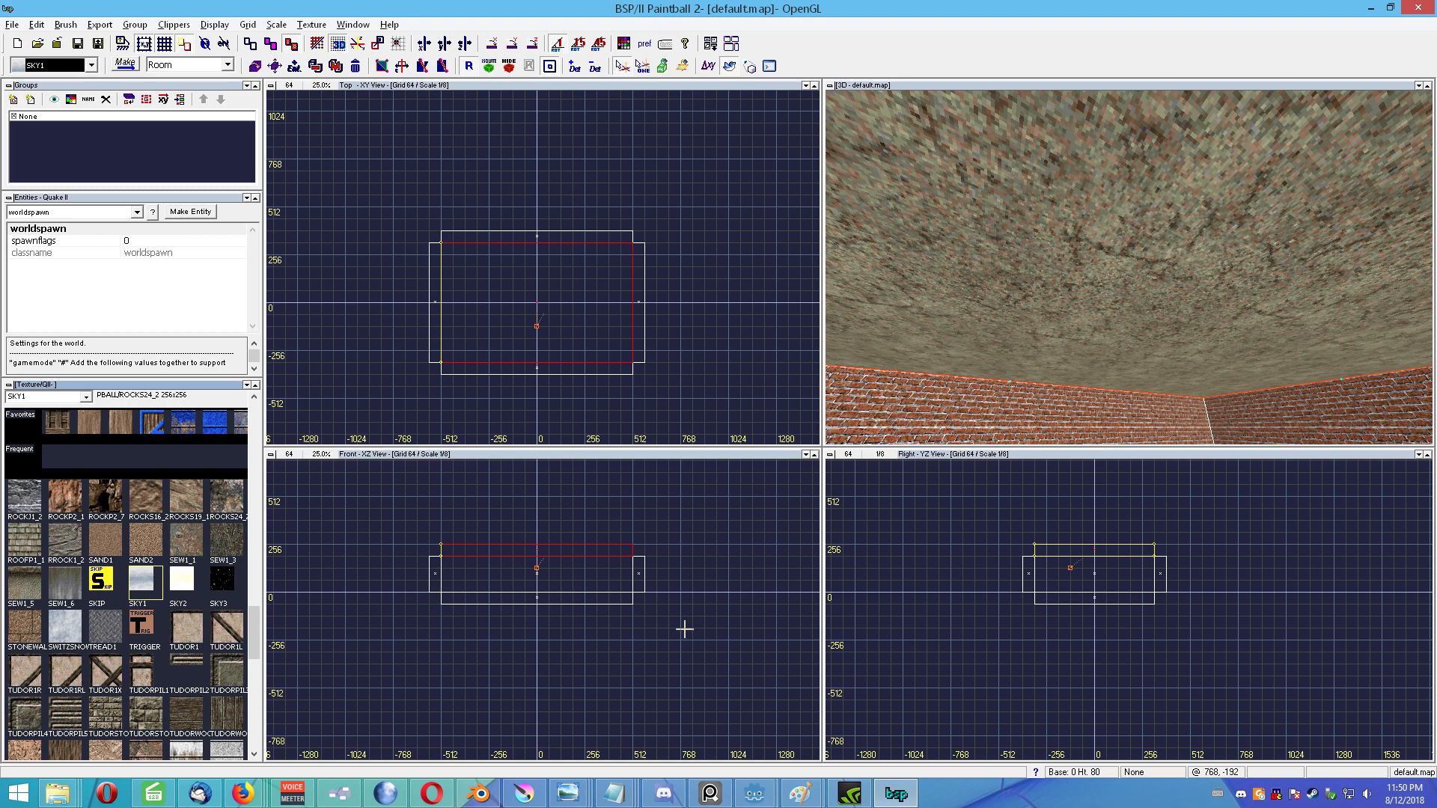
key("Return")
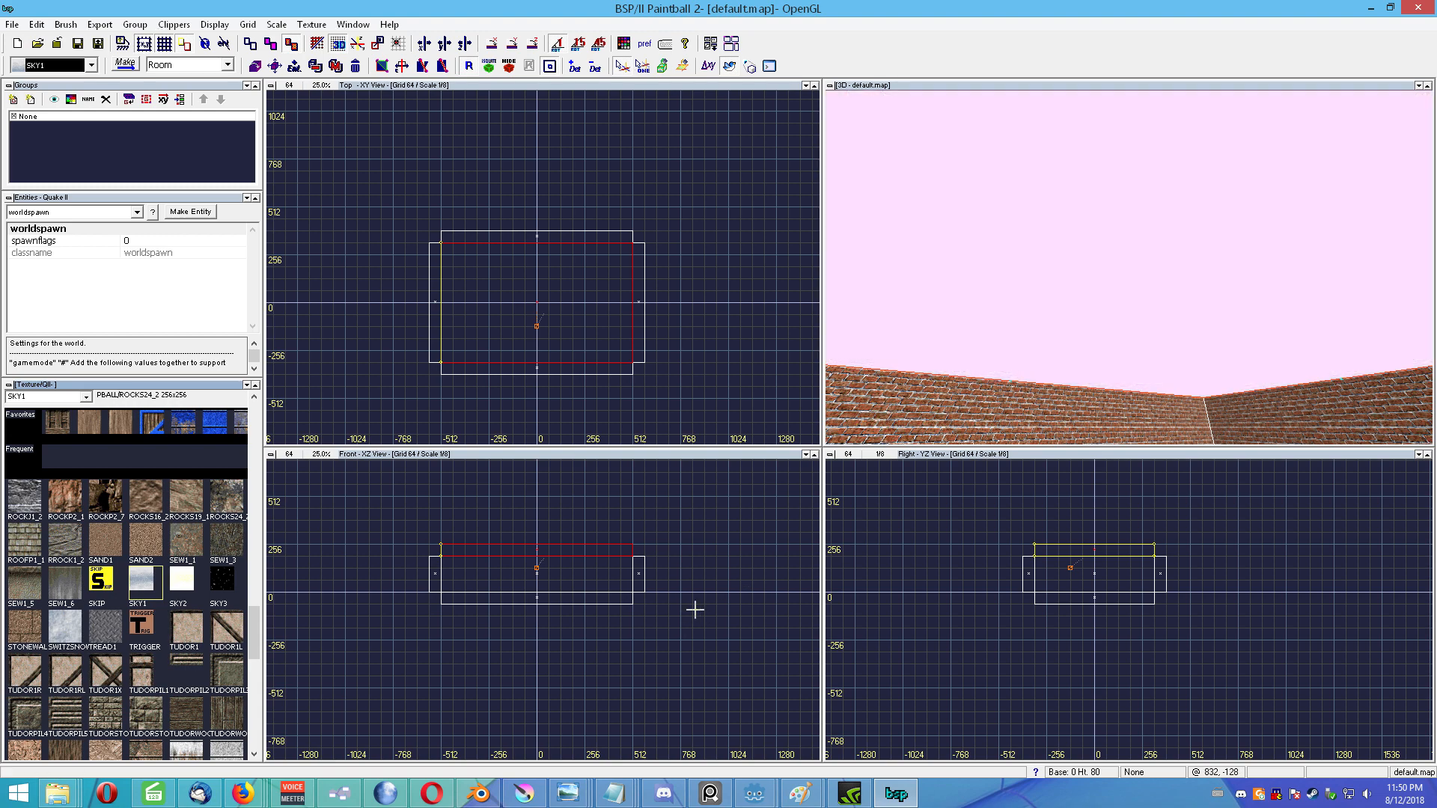
right_click_drag(1007, 279, 950, 301)
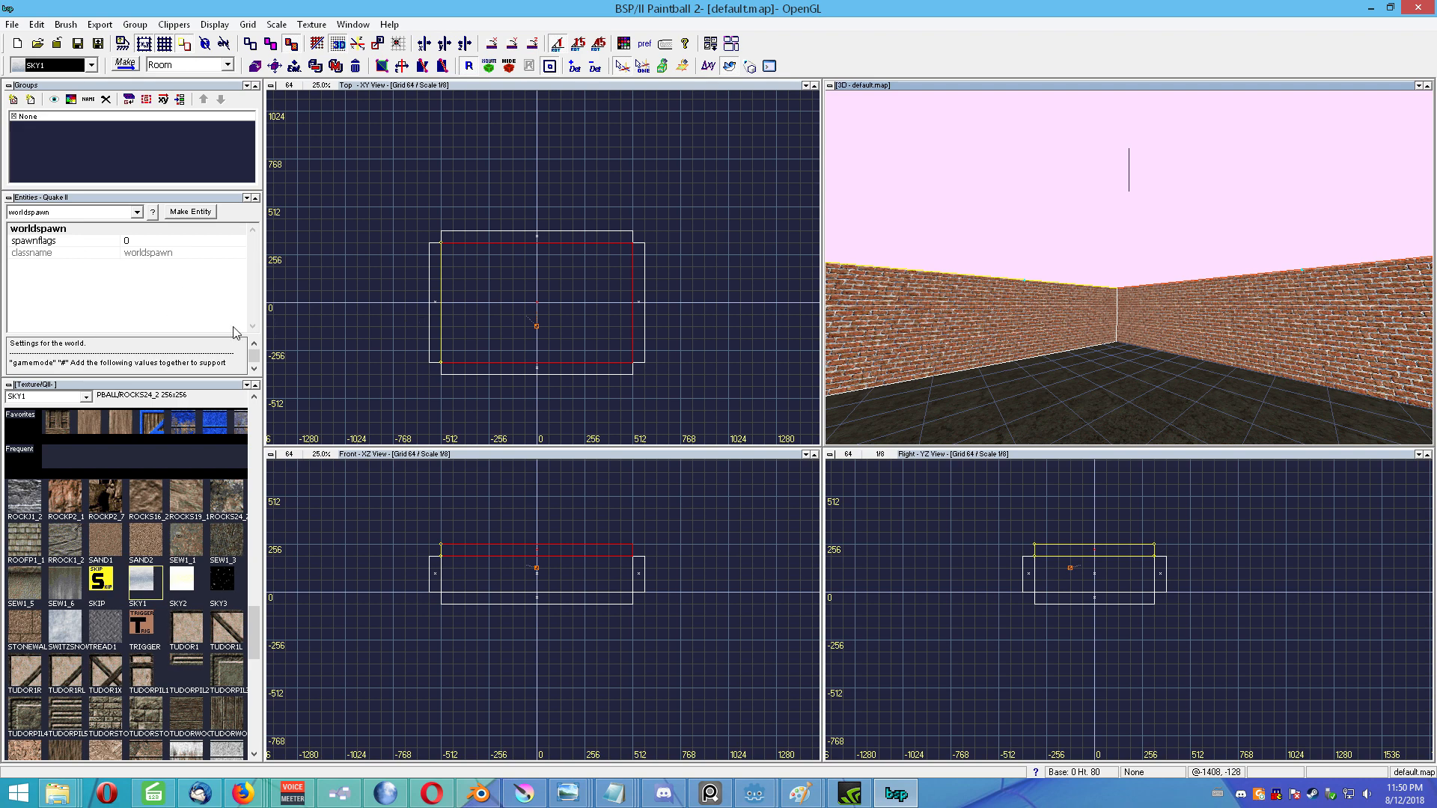
key("Escape")
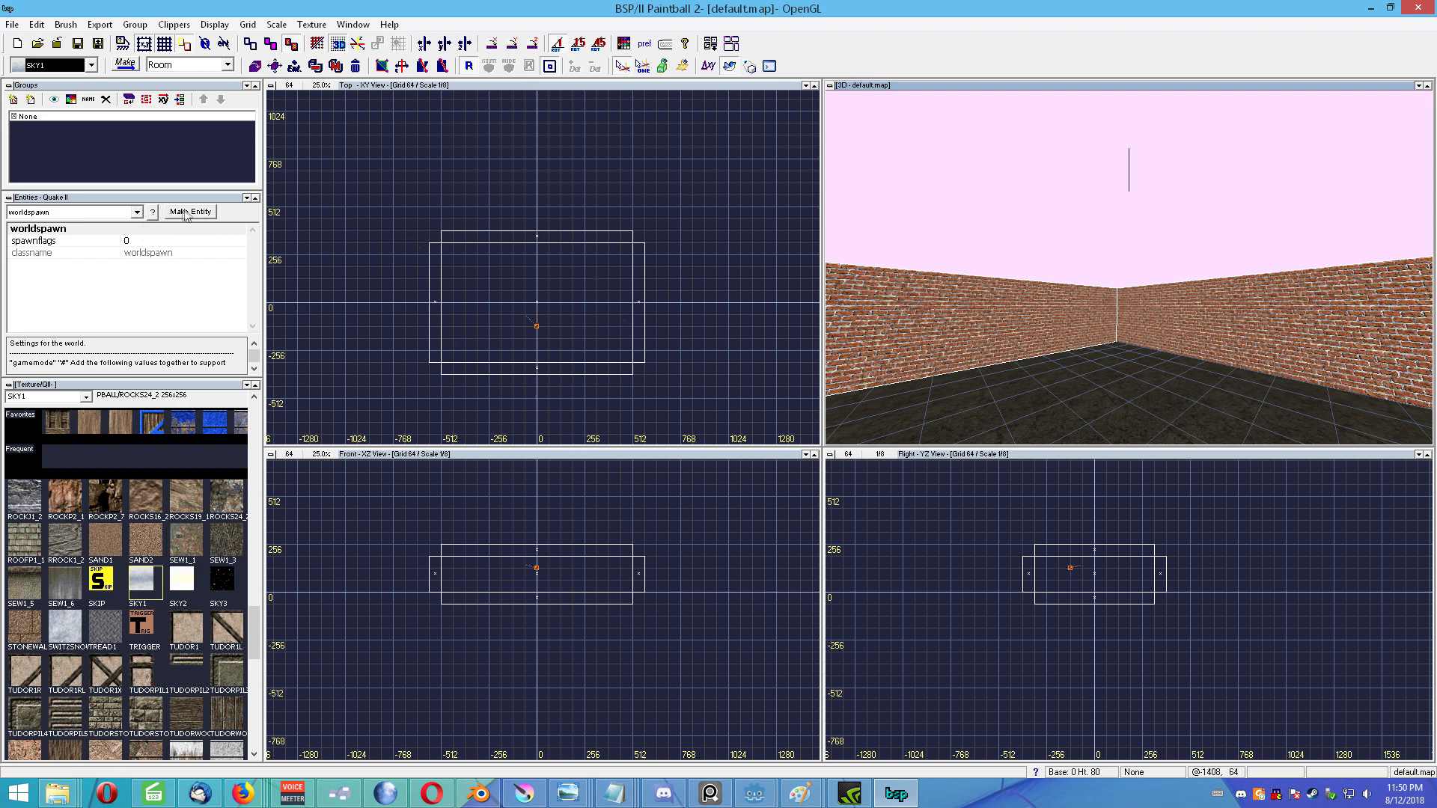
Step: Open the worldspawn entity help and enlarge its window to read the available keys
left_click(153, 216)
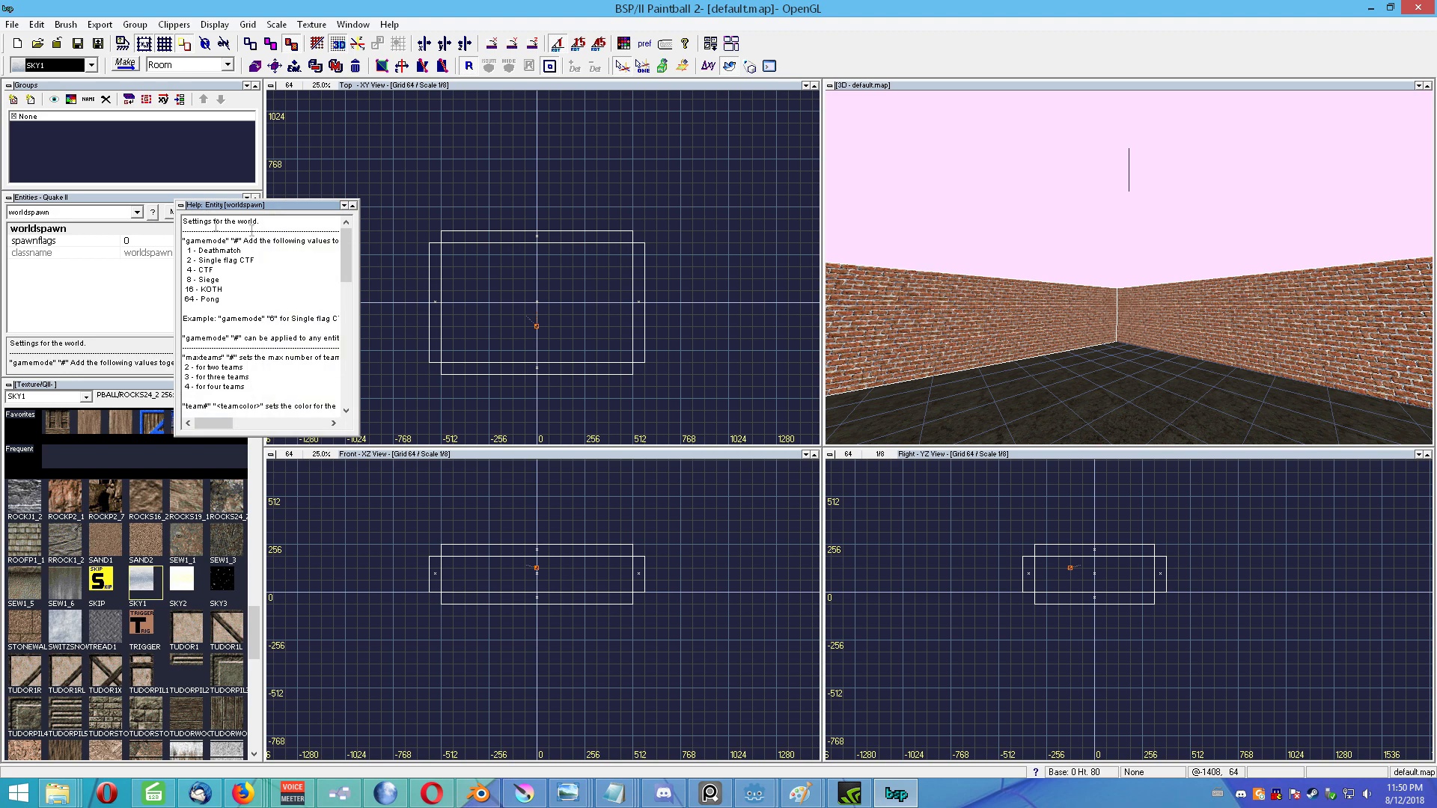
left_click_drag(309, 210, 485, 177)
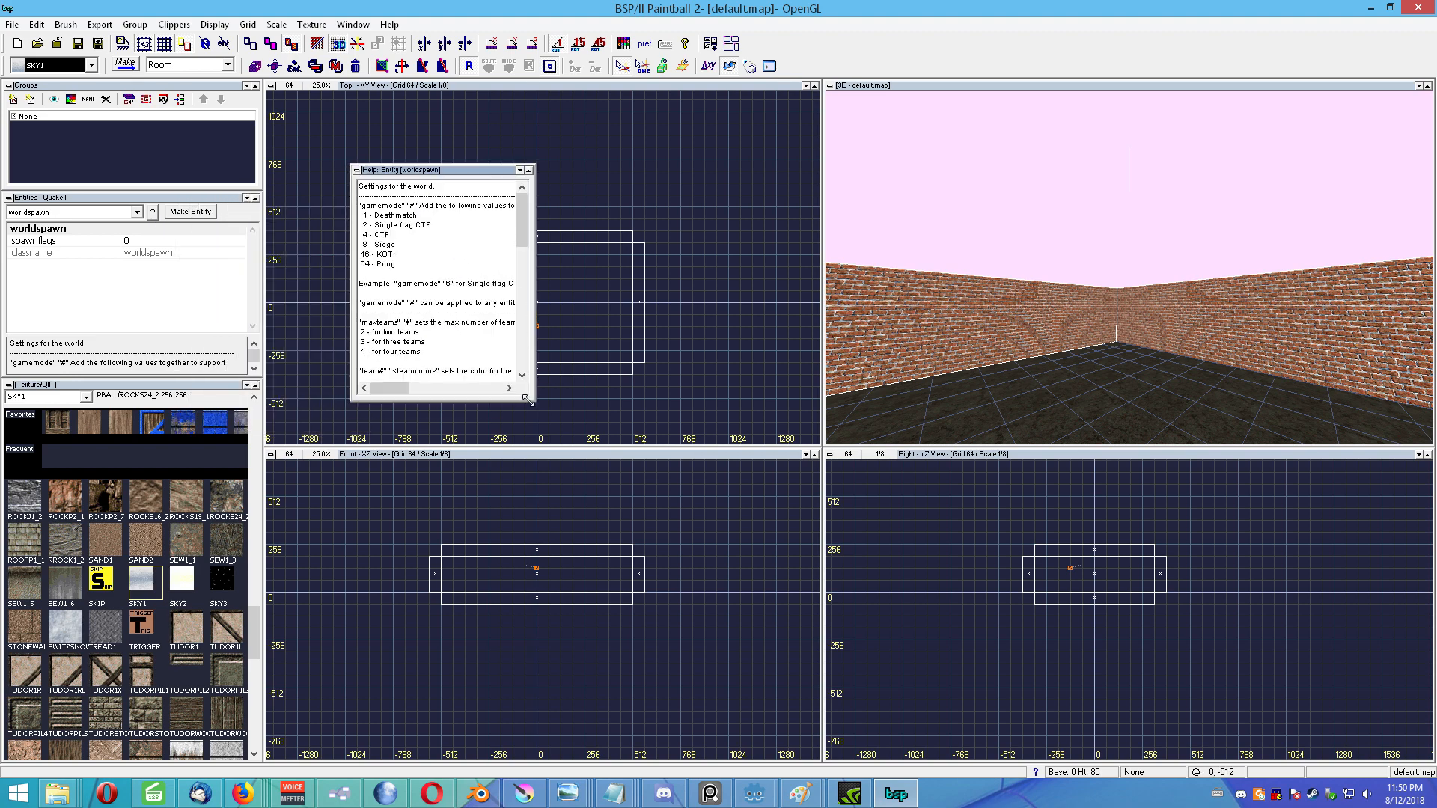
left_click_drag(533, 400, 1024, 716)
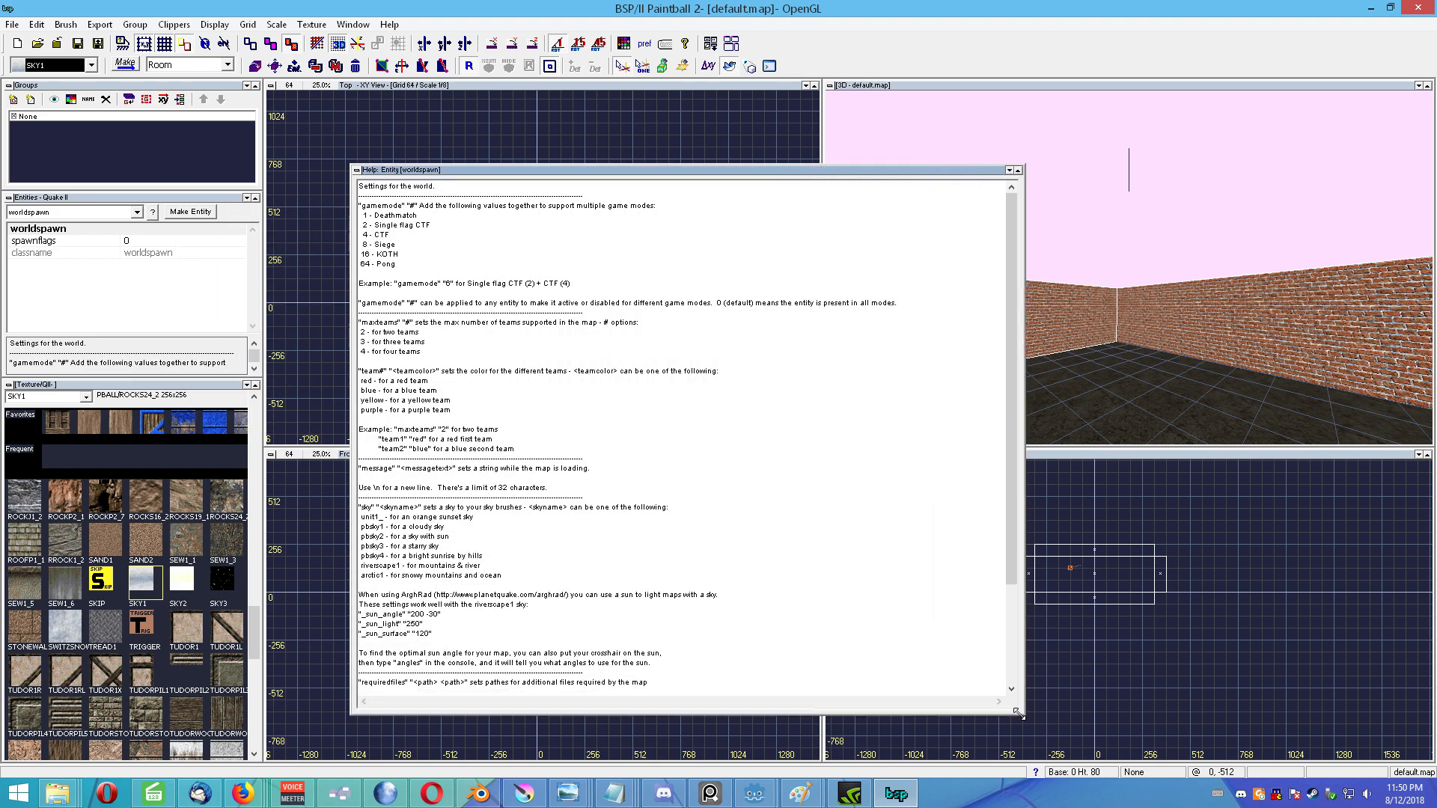
Step: Add a gamemode key to the worldspawn entity and set it to 5 for deathmatch plus CTF
right_click(179, 287)
left_click(206, 287)
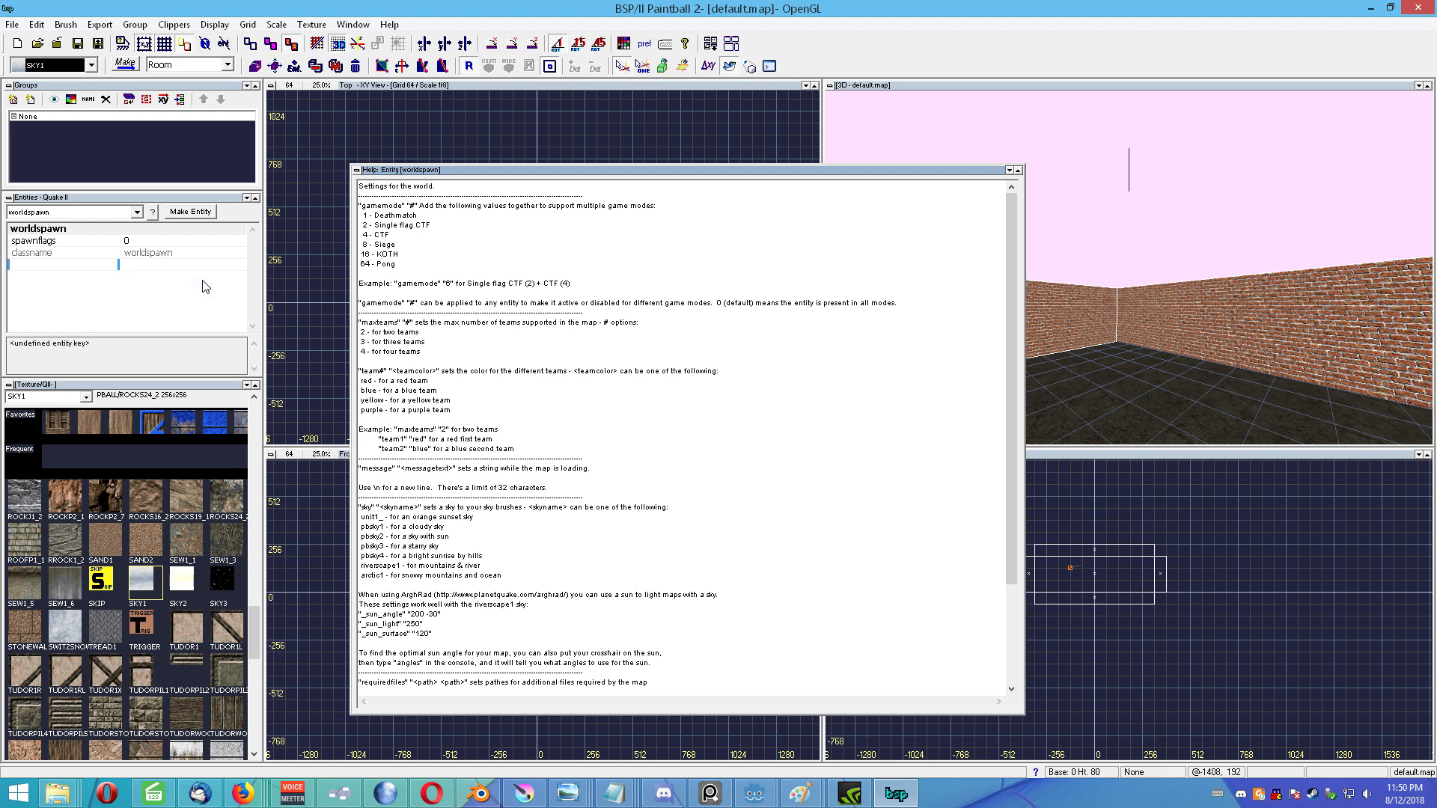
type("gamemode")
left_click(143, 267)
type("4")
key("Return")
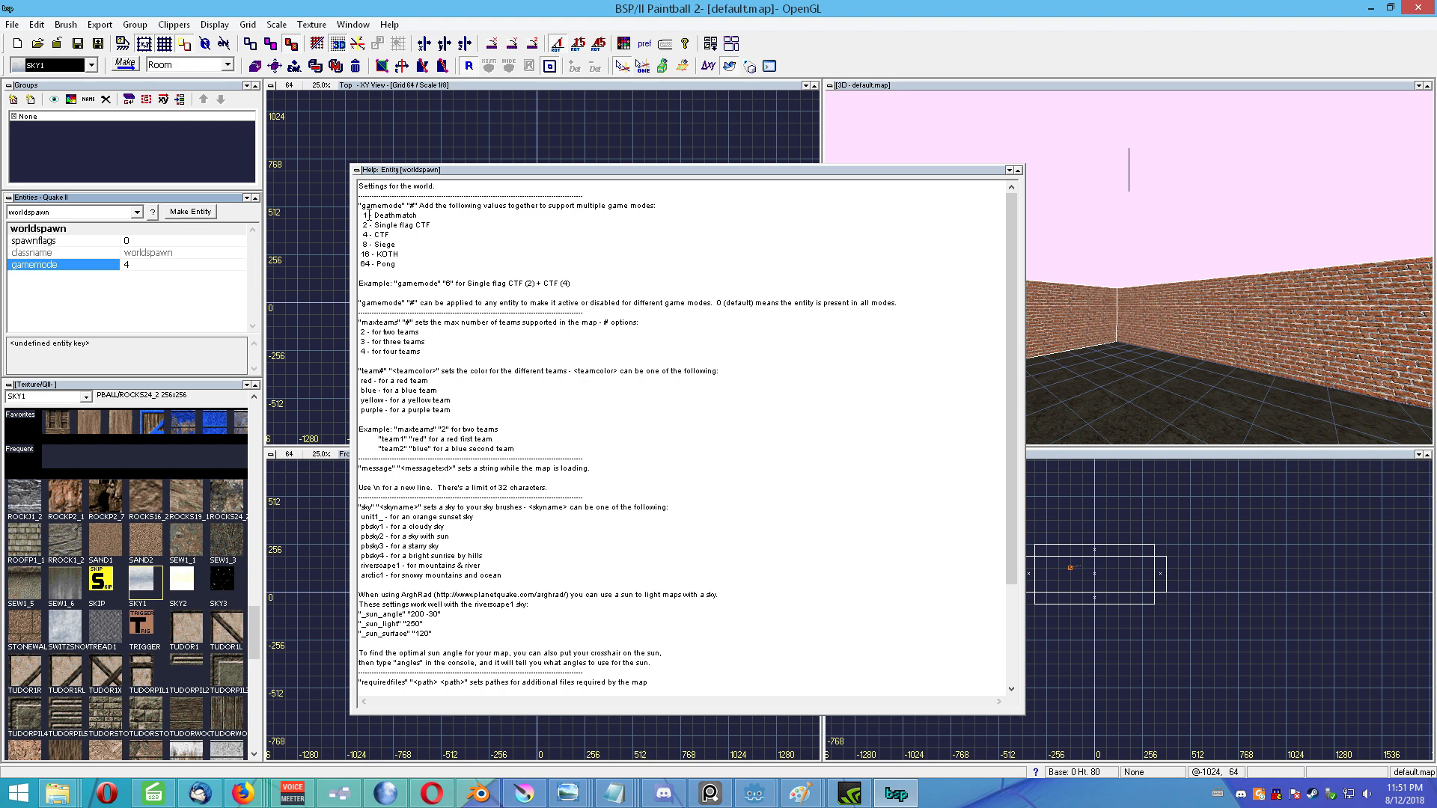
left_click(125, 264)
type("5")
Step: Add the worldspawn keys team1 with the value red and team2 with the value blue
right_click(165, 289)
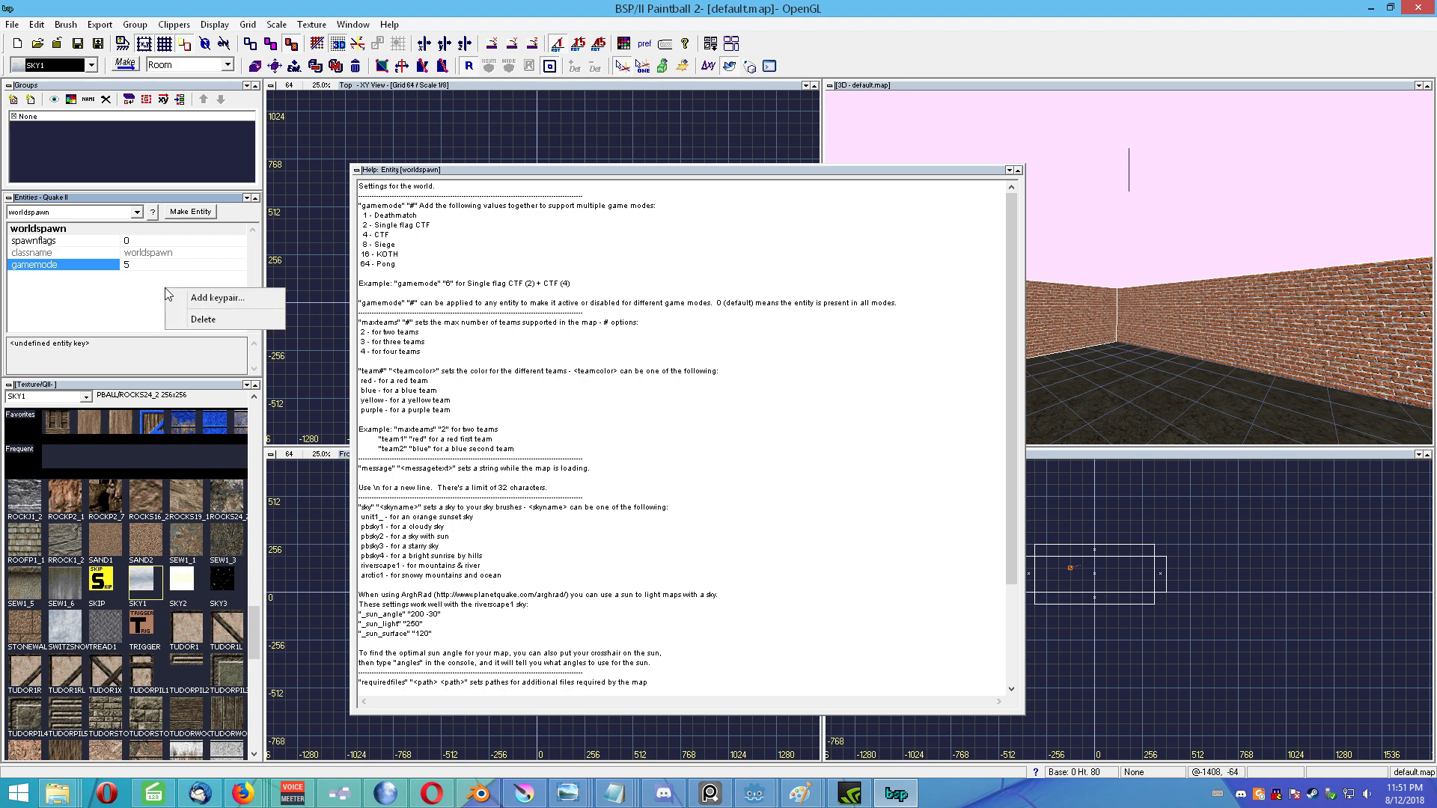
left_click(184, 294)
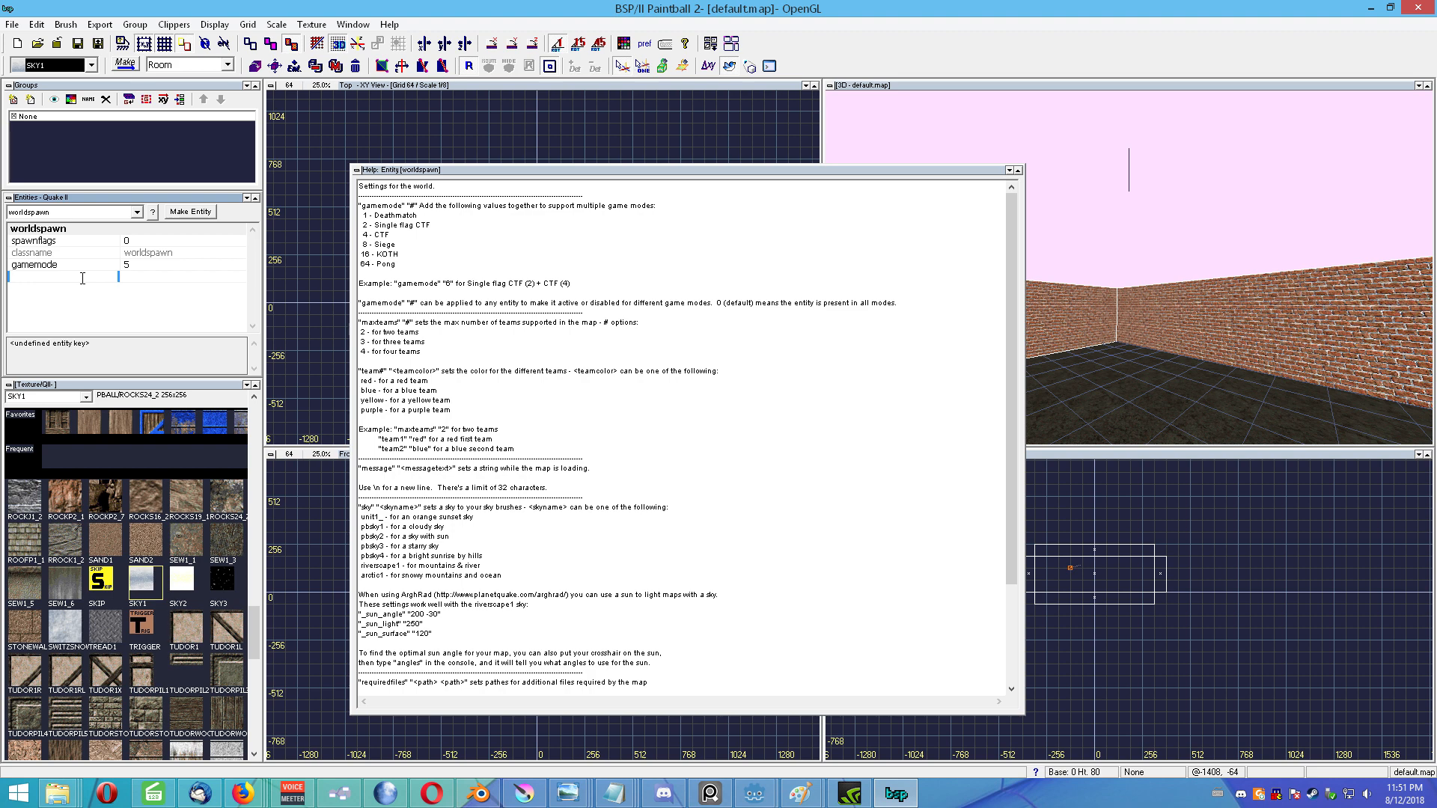
type("team1")
left_click(168, 278)
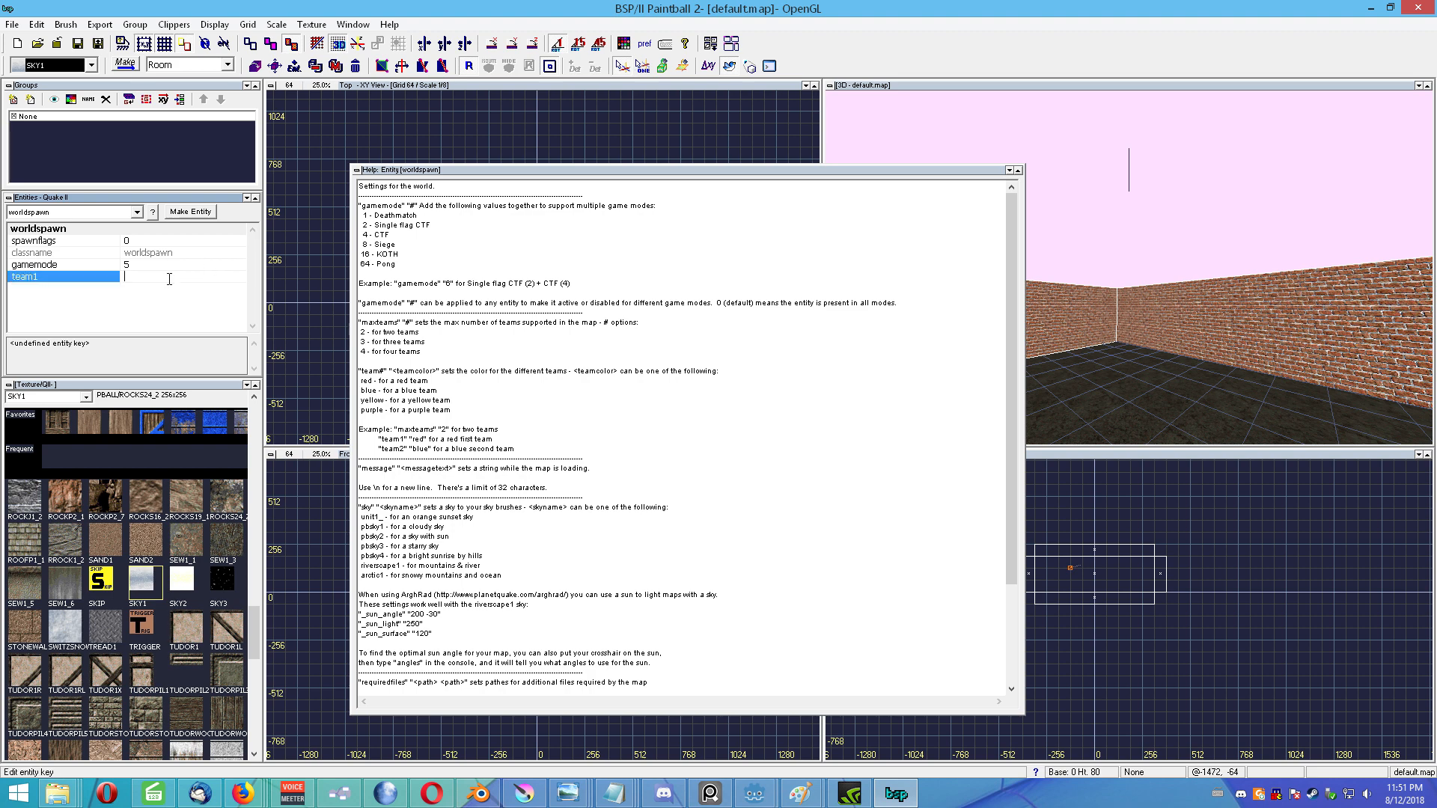
type("red")
left_click(80, 288)
type("team3")
key("BackSpace")
type("2")
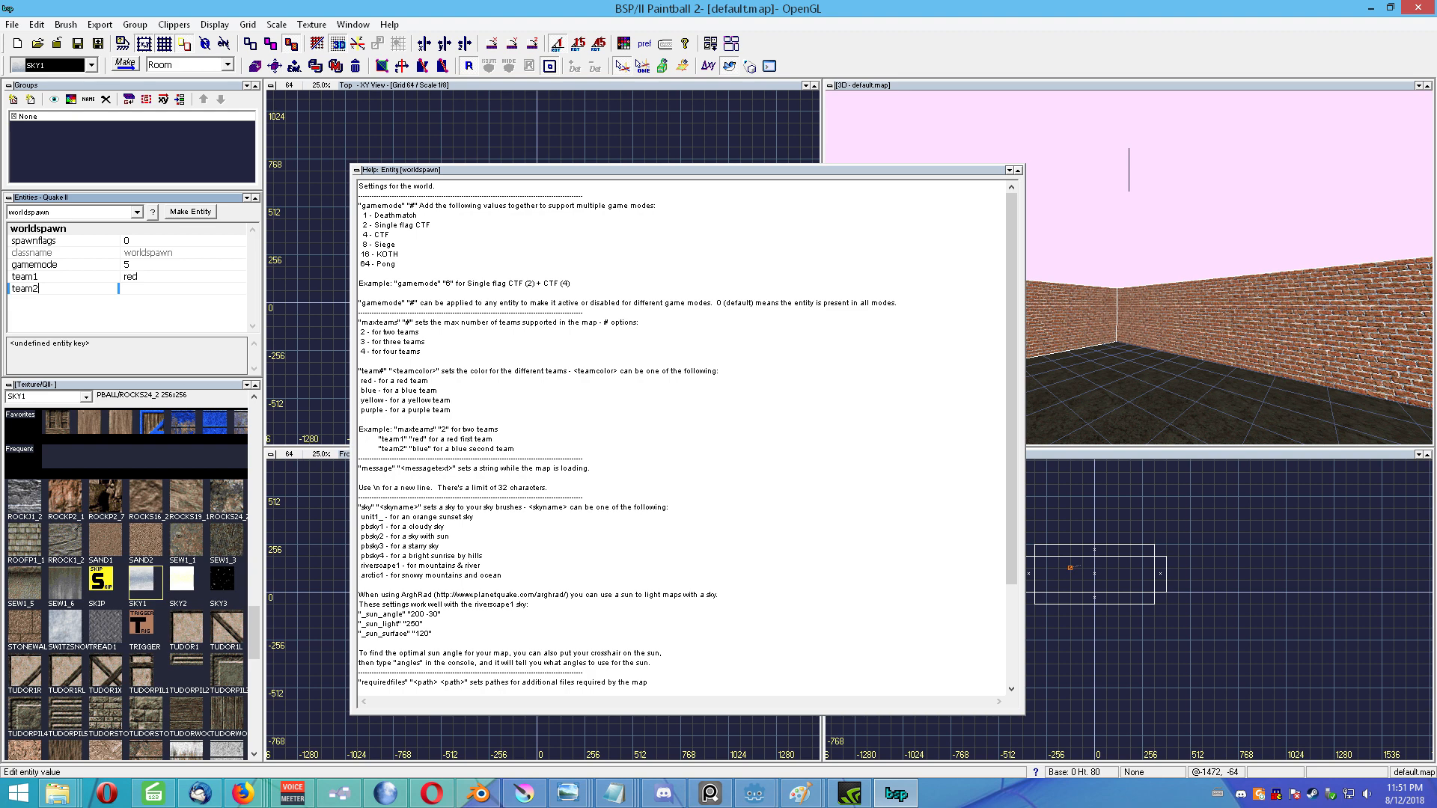
left_click(163, 288)
type("blue")
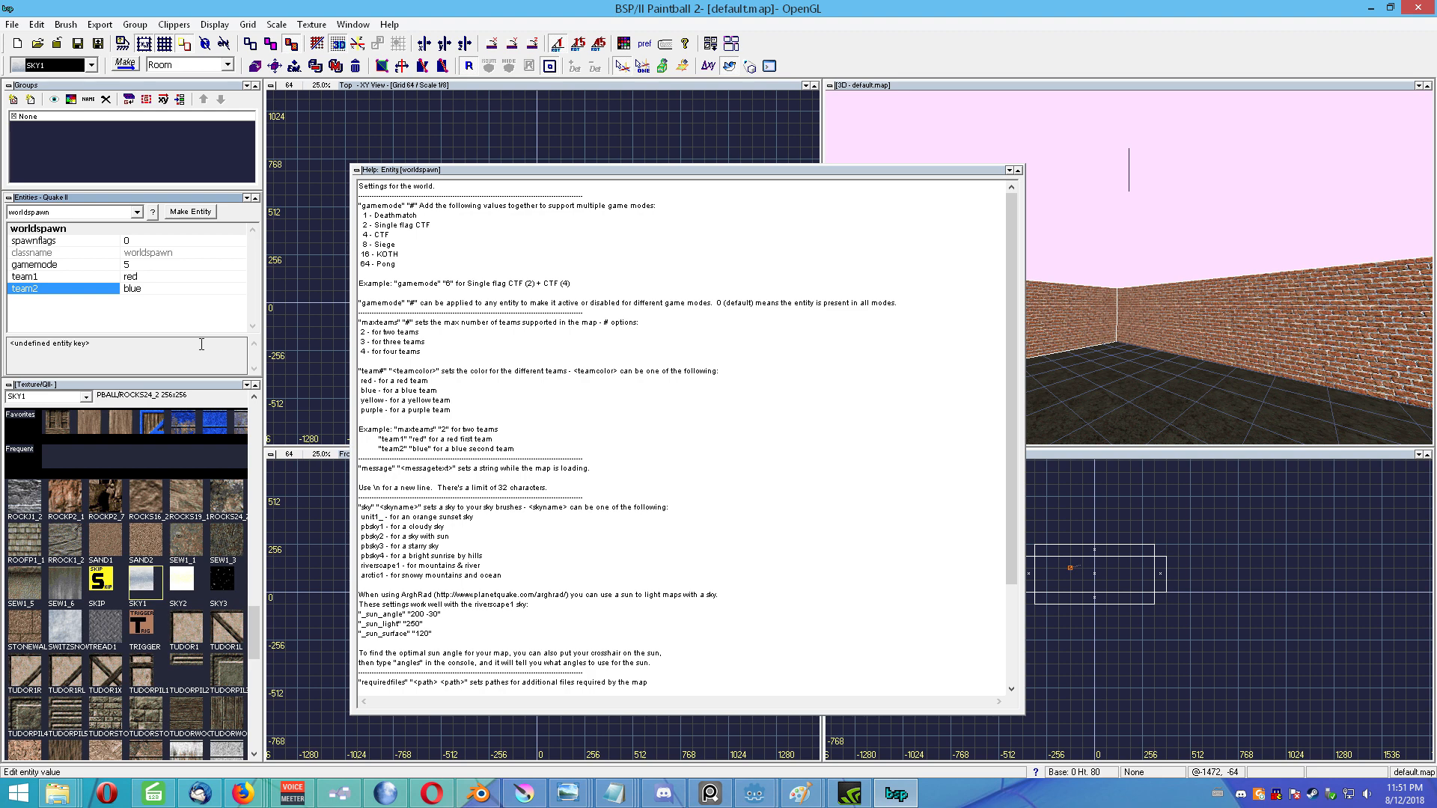
Step: Add a sky key to worldspawn with the value riverscape1
right_click(88, 315)
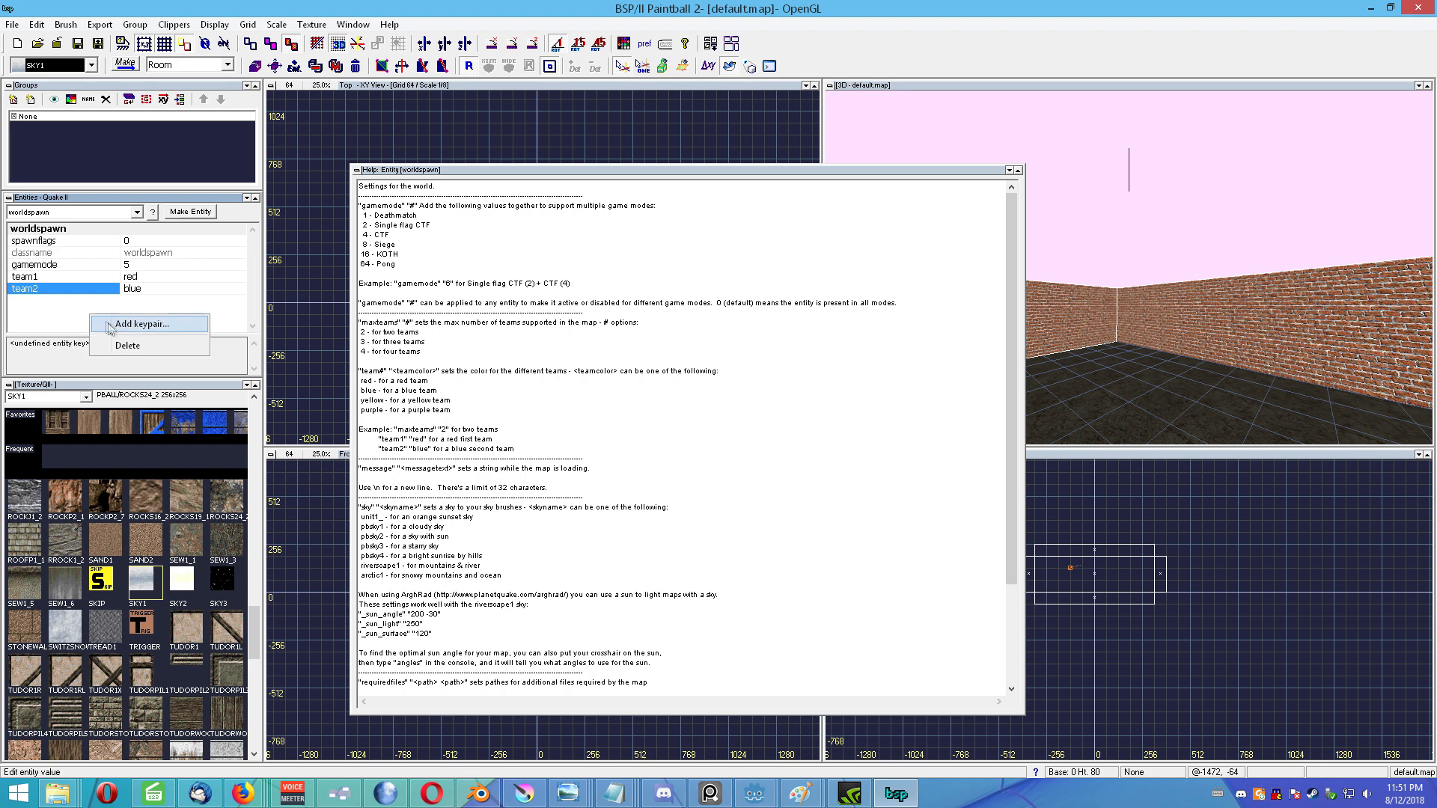
left_click(114, 330)
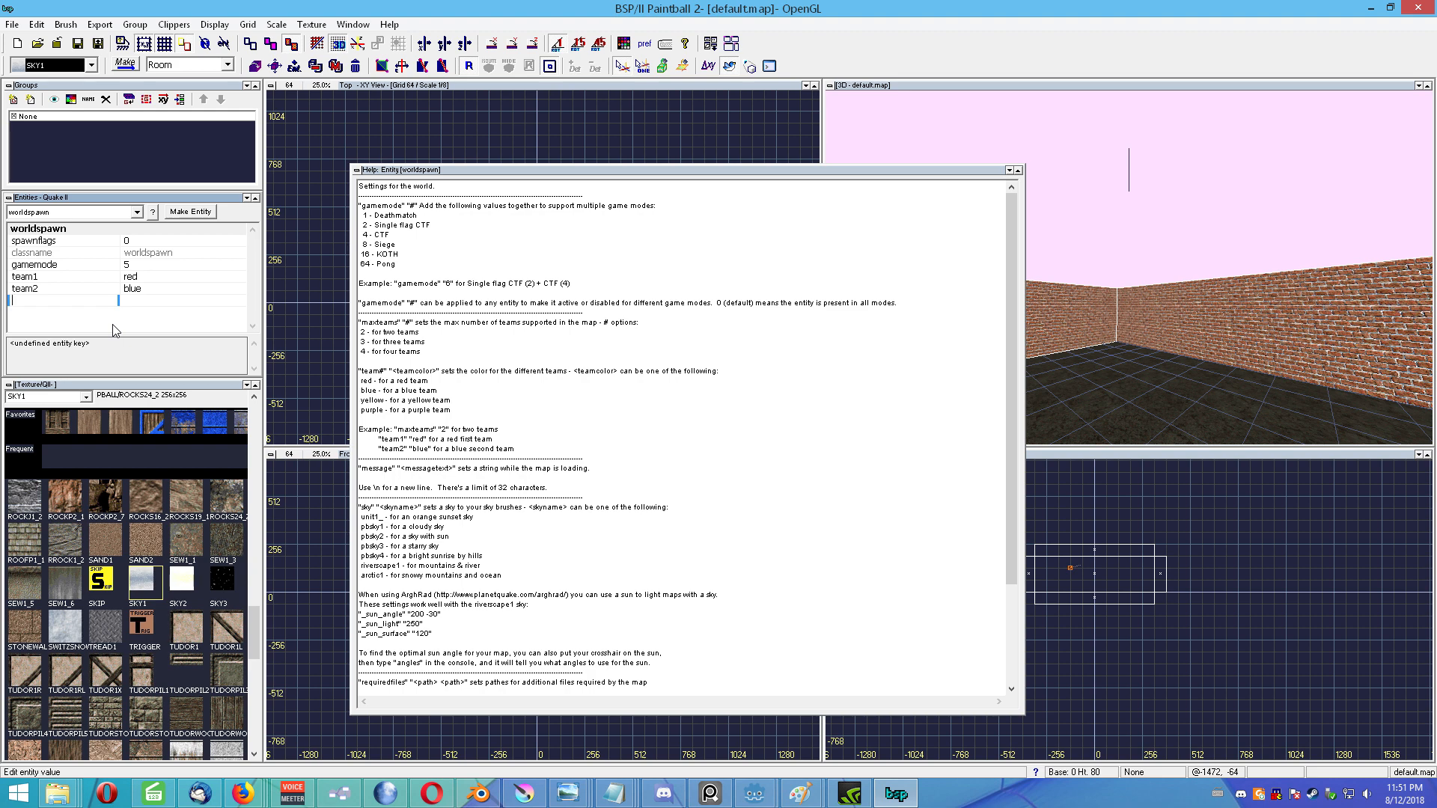
type("sky")
left_click(164, 299)
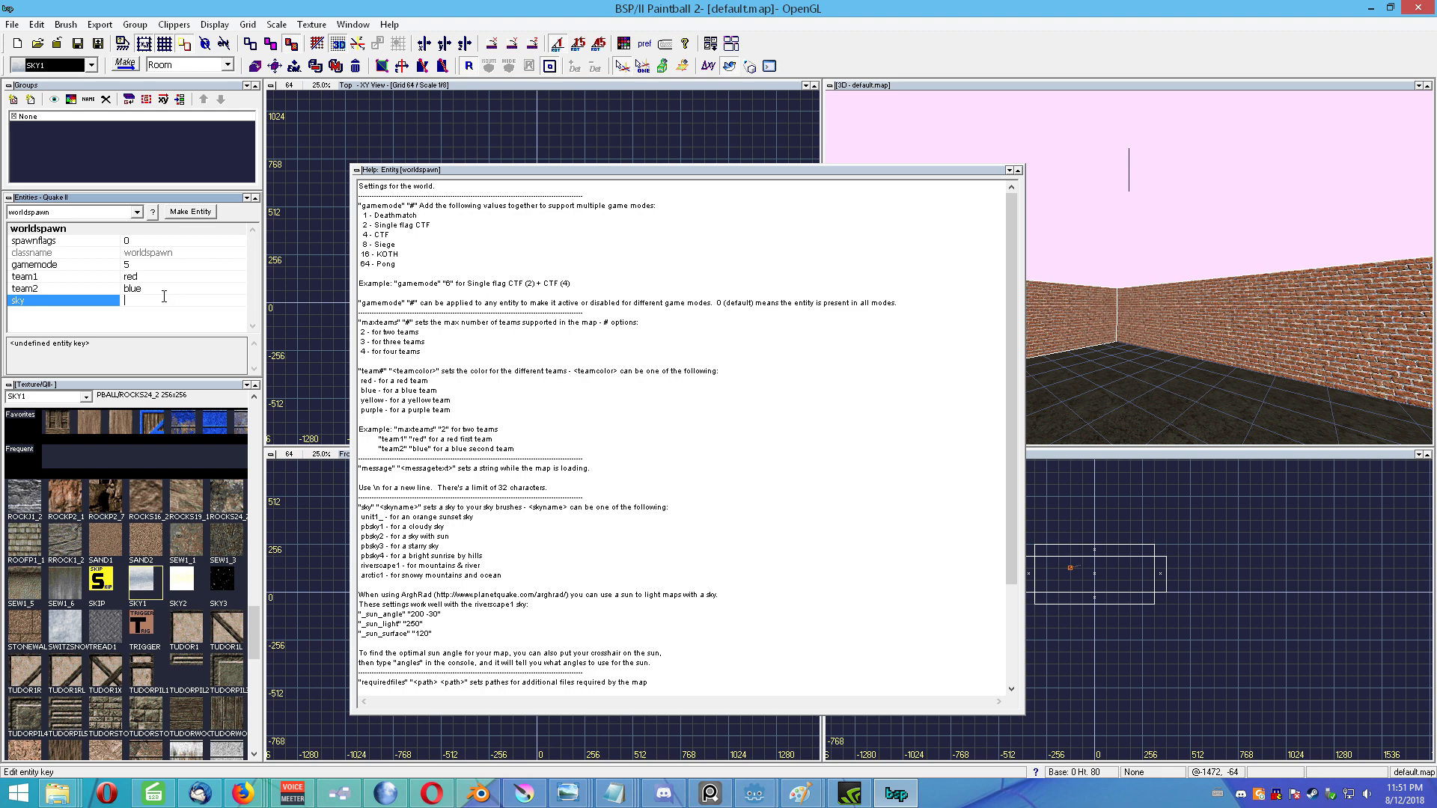
type("riverscape1")
Step: Add the worldspawn keys _sun_angle with the value 200 -30 and _sun_light with the value 250
left_click(118, 315)
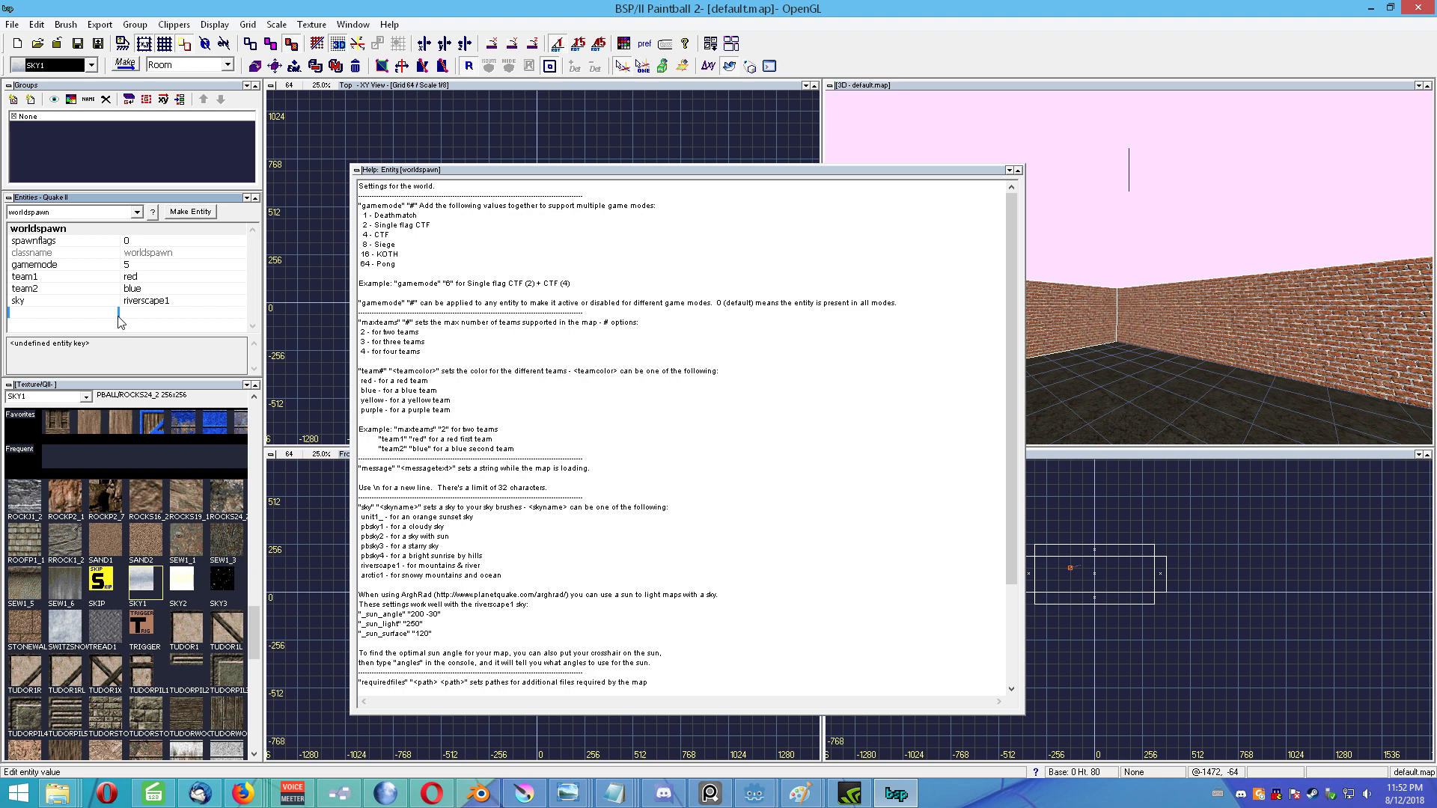
type("_sun_angle")
left_click(140, 314)
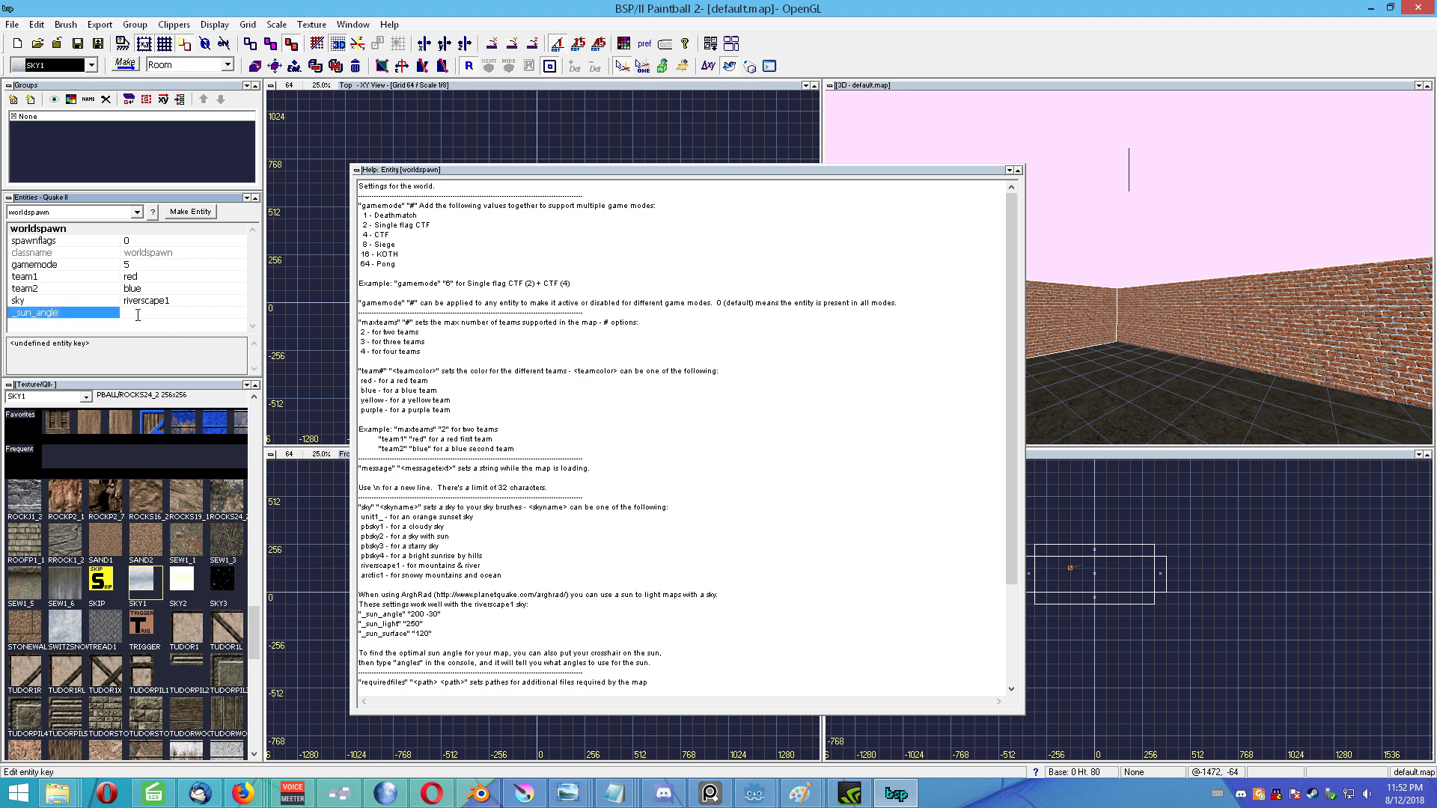
type("200 -30")
key("Return")
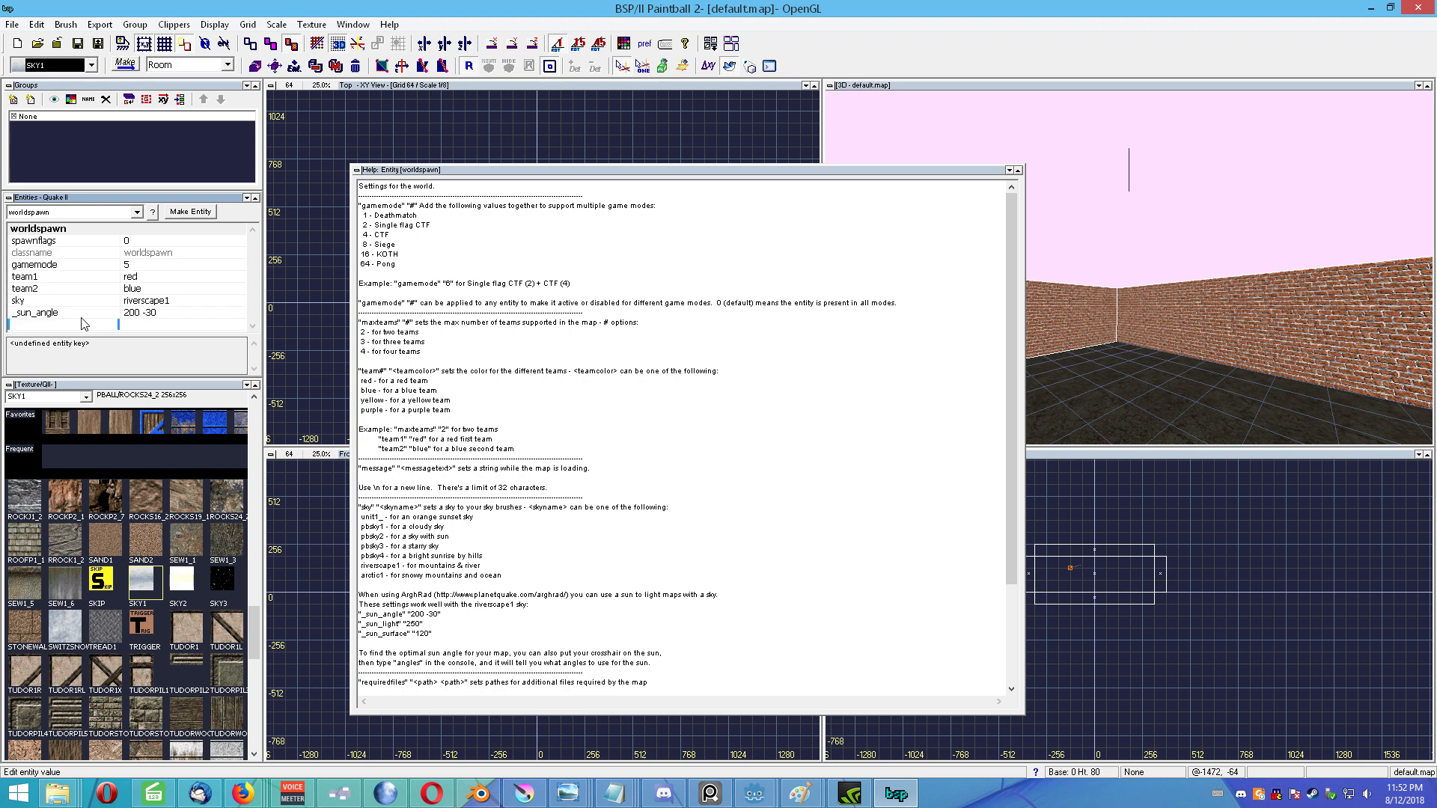
type("_sun_light")
left_click(145, 325)
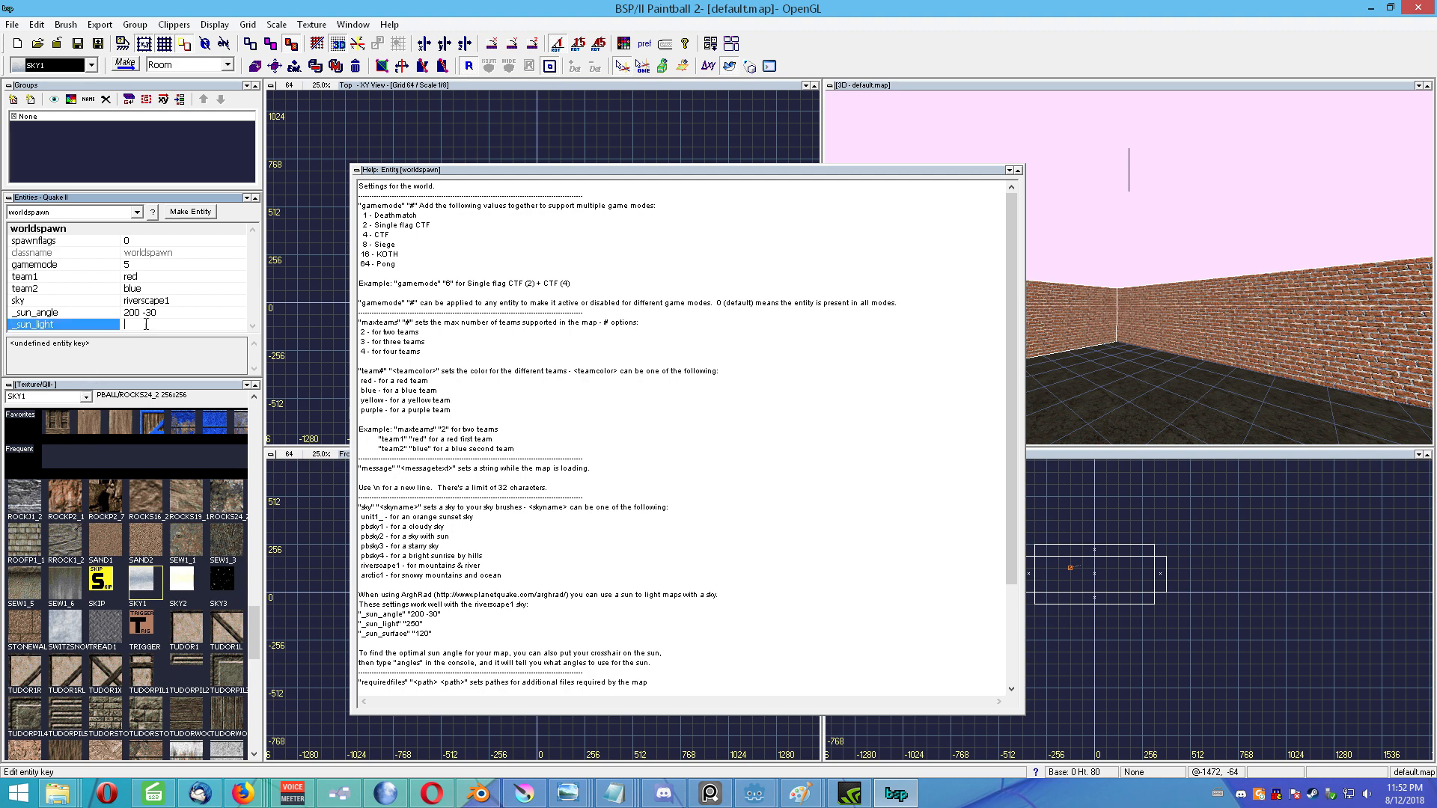
type("250")
Step: Add a _sun_surface key to worldspawn with the value 120
right_click(183, 319)
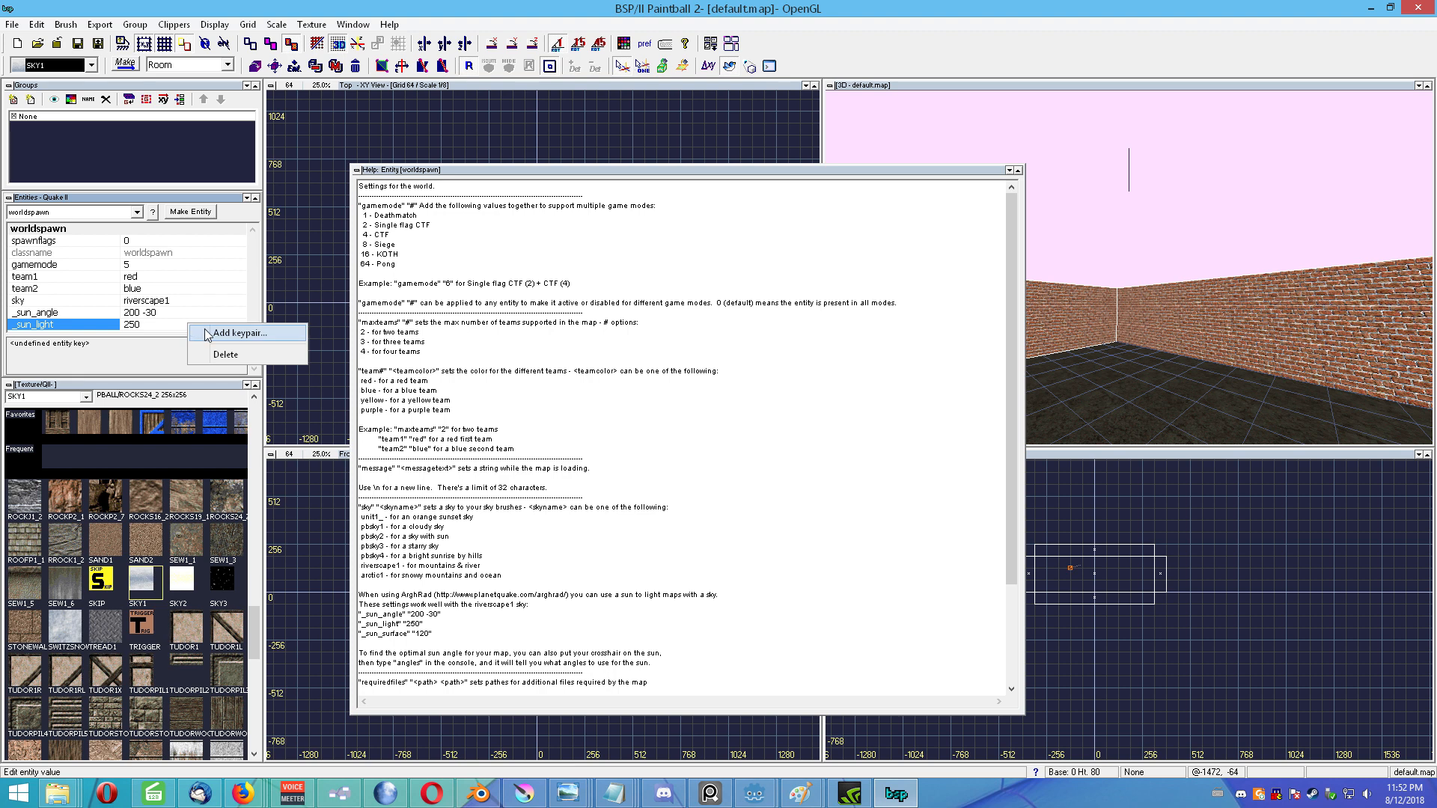
left_click(193, 334)
type("_sun_surface")
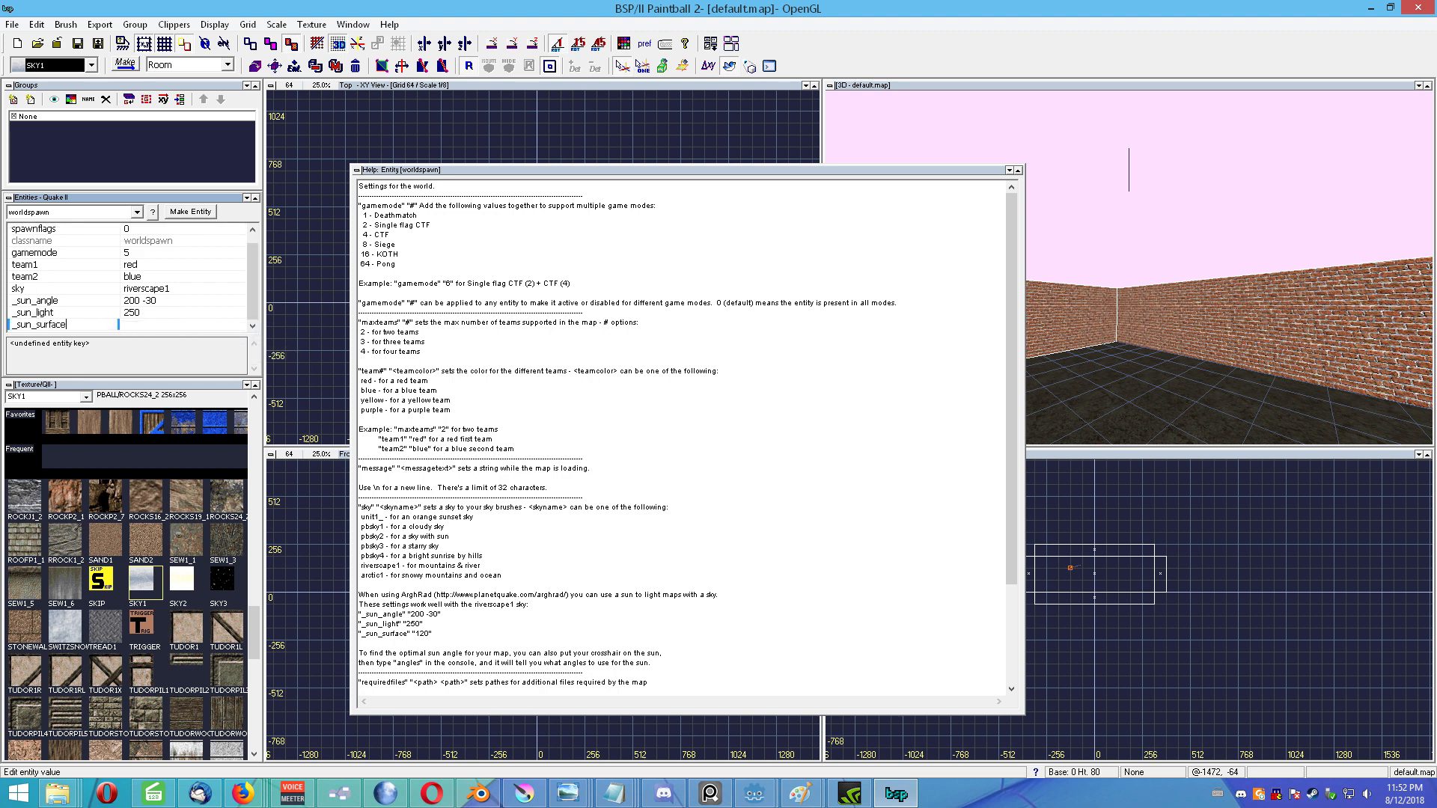
left_click(152, 321)
type("120")
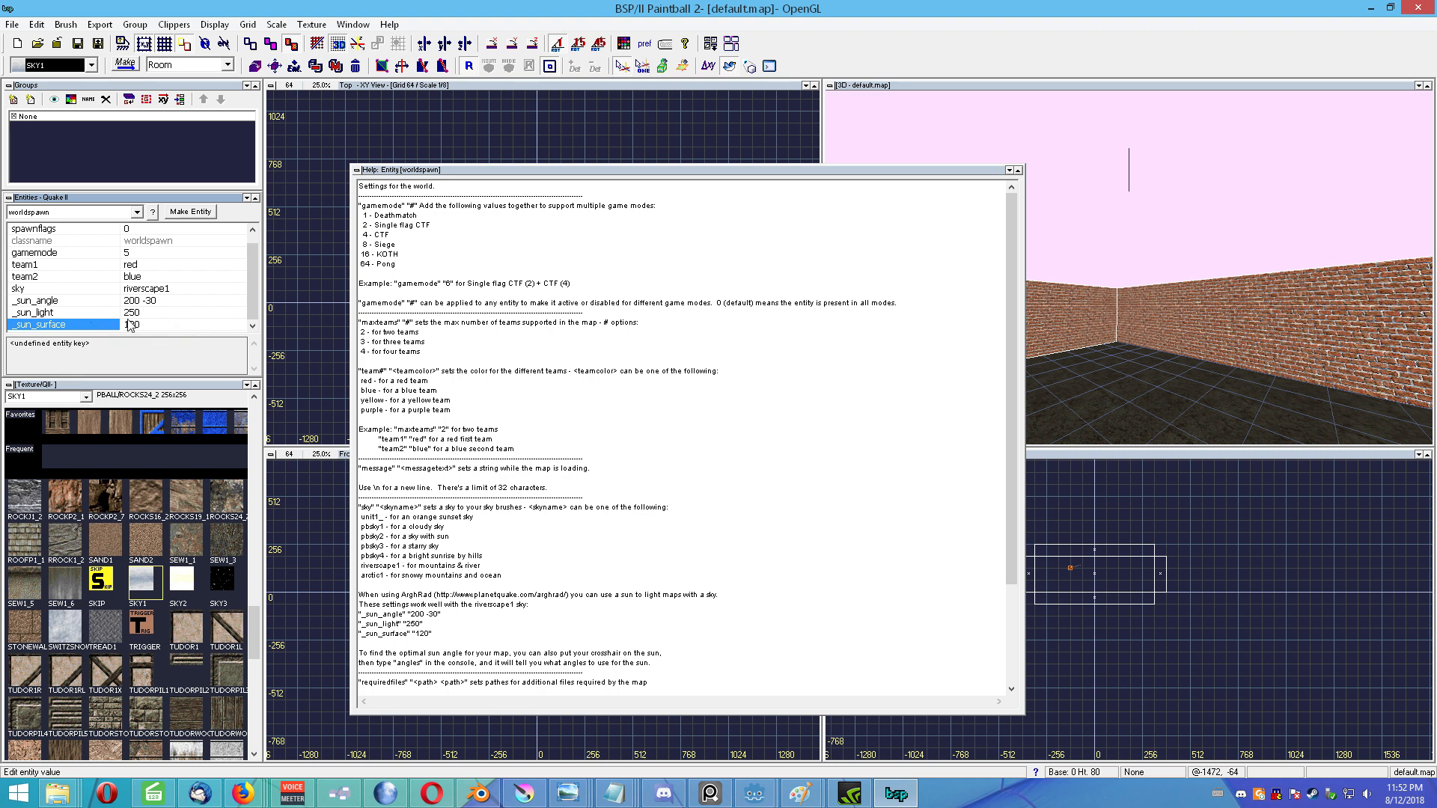
mouse_move(256, 261)
left_mouse_down()
mouse_move(261, 244)
mouse_move(256, 271)
left_mouse_up()
Step: Move the worldspawn help window aside and close it
left_click_drag(985, 171, 976, 146)
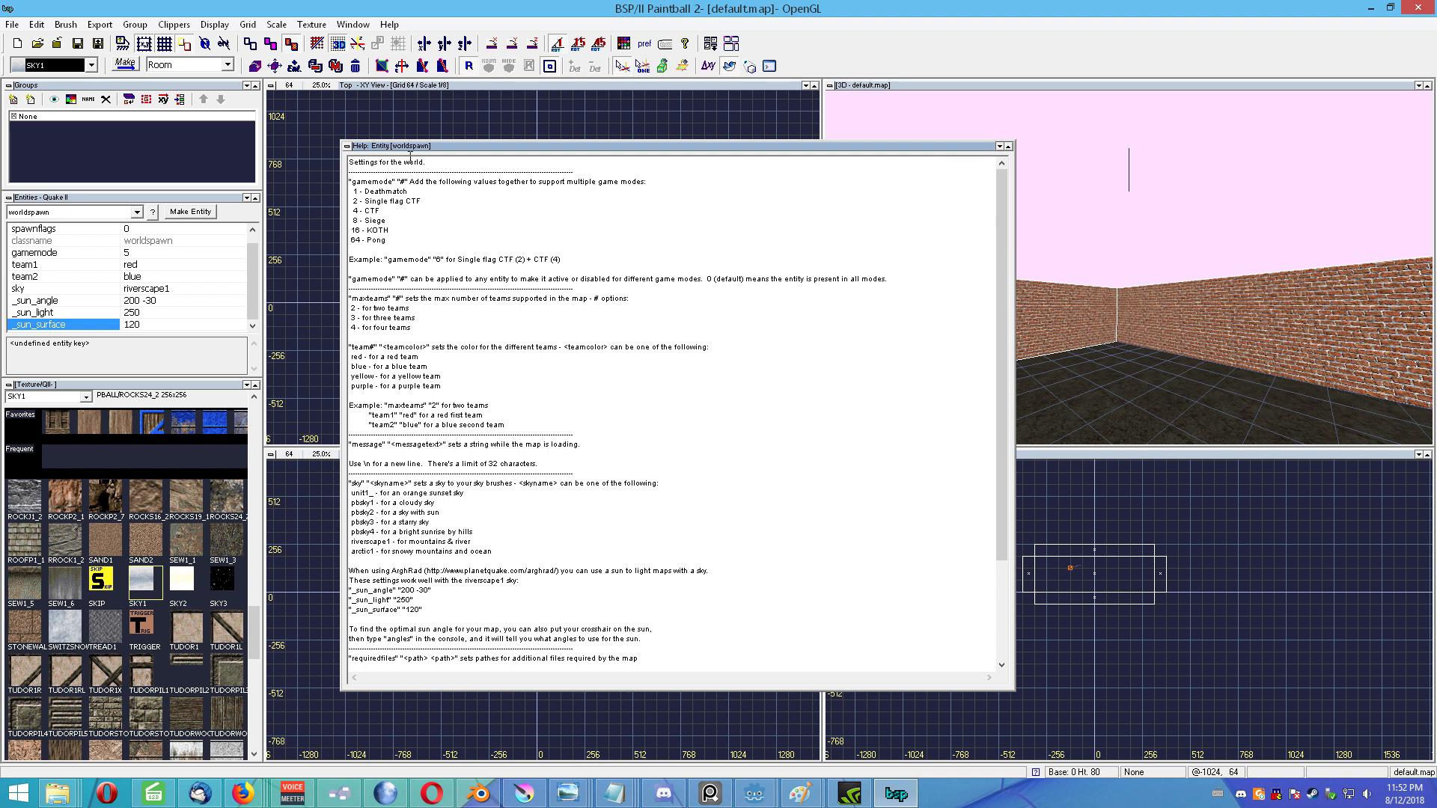
left_click(348, 148)
left_click(375, 249)
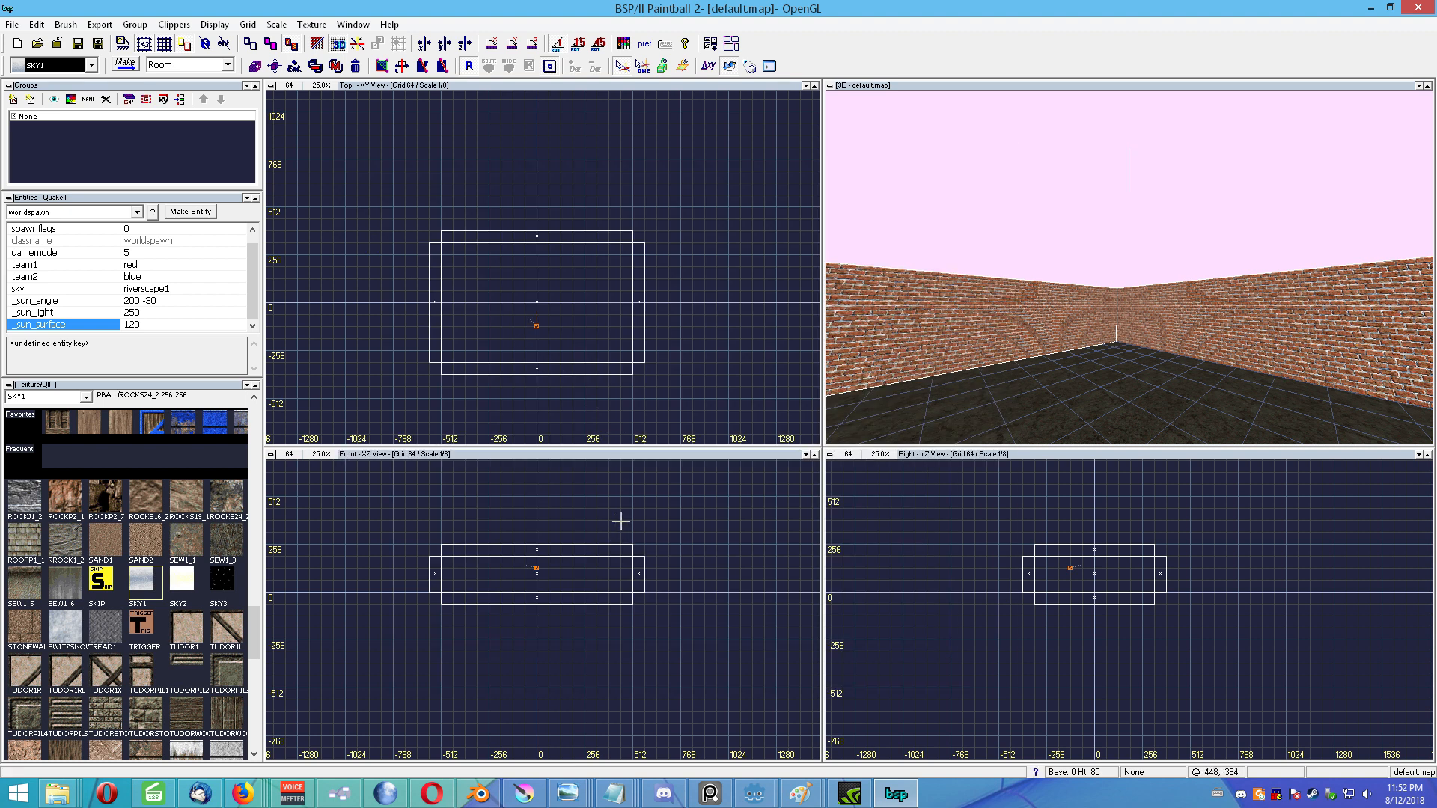
Step: Create an info_player_deathmatch entity as a player spawn point in the map
left_click(137, 212)
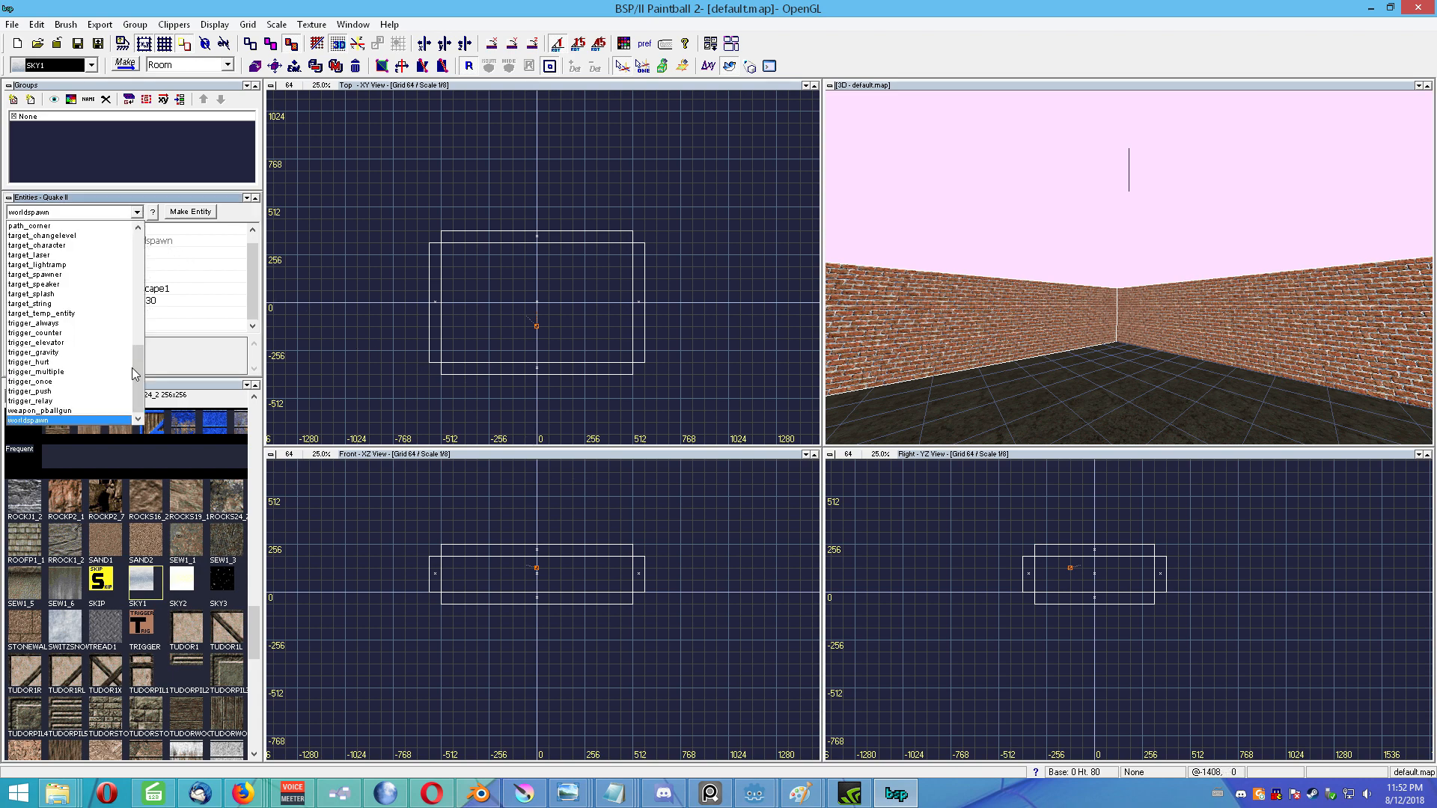
scroll(140, 375, "up", 7)
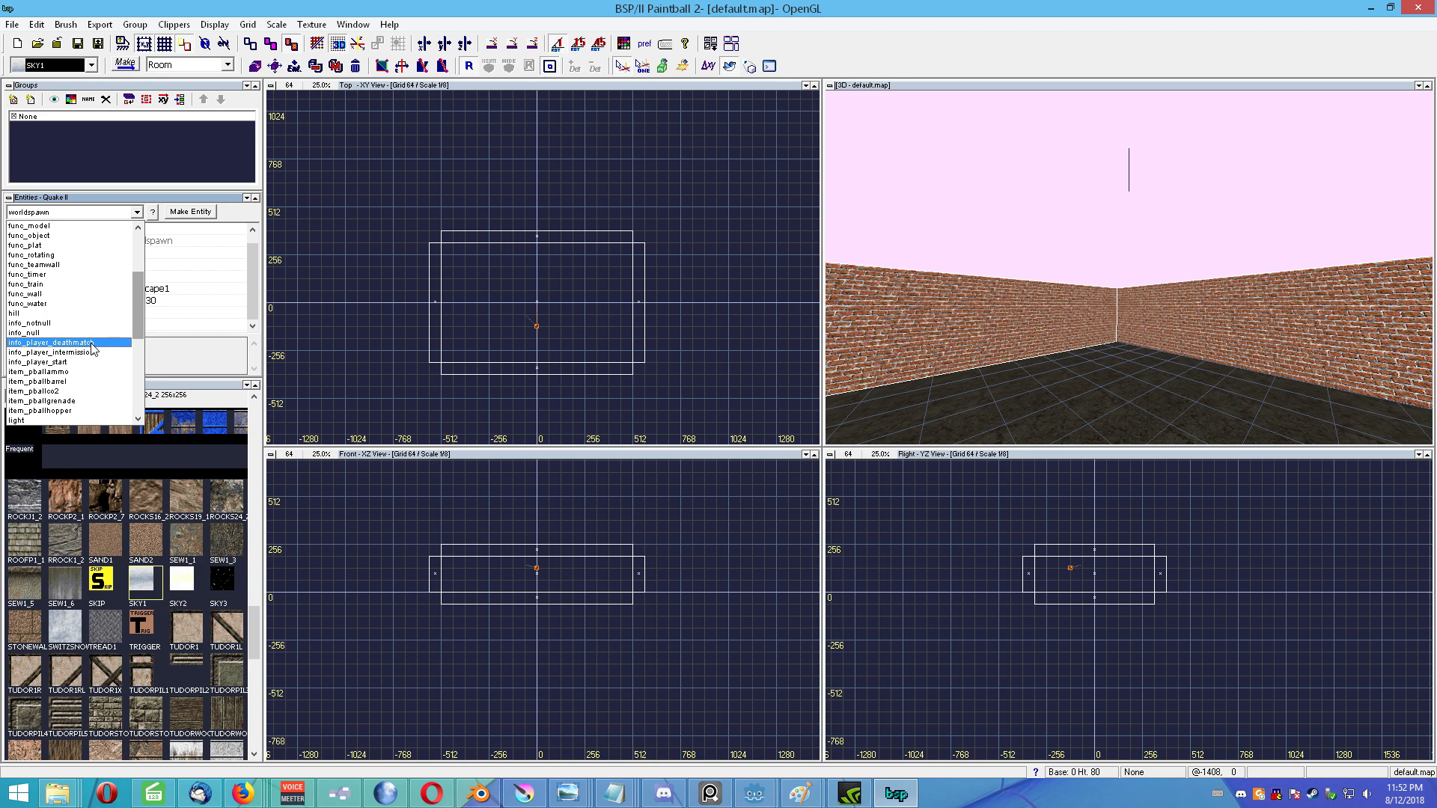
left_click(91, 343)
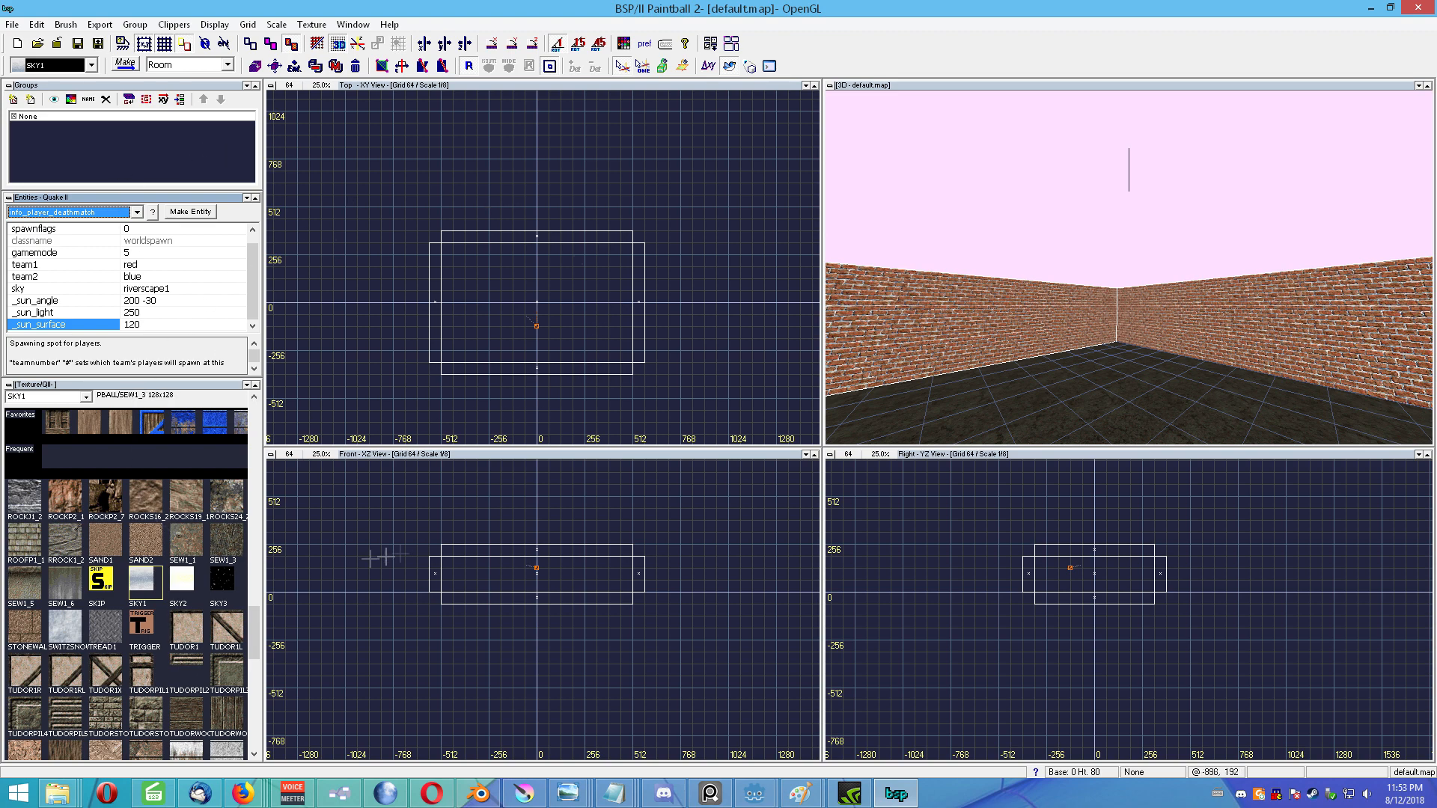
scroll(251, 305, "up", 1)
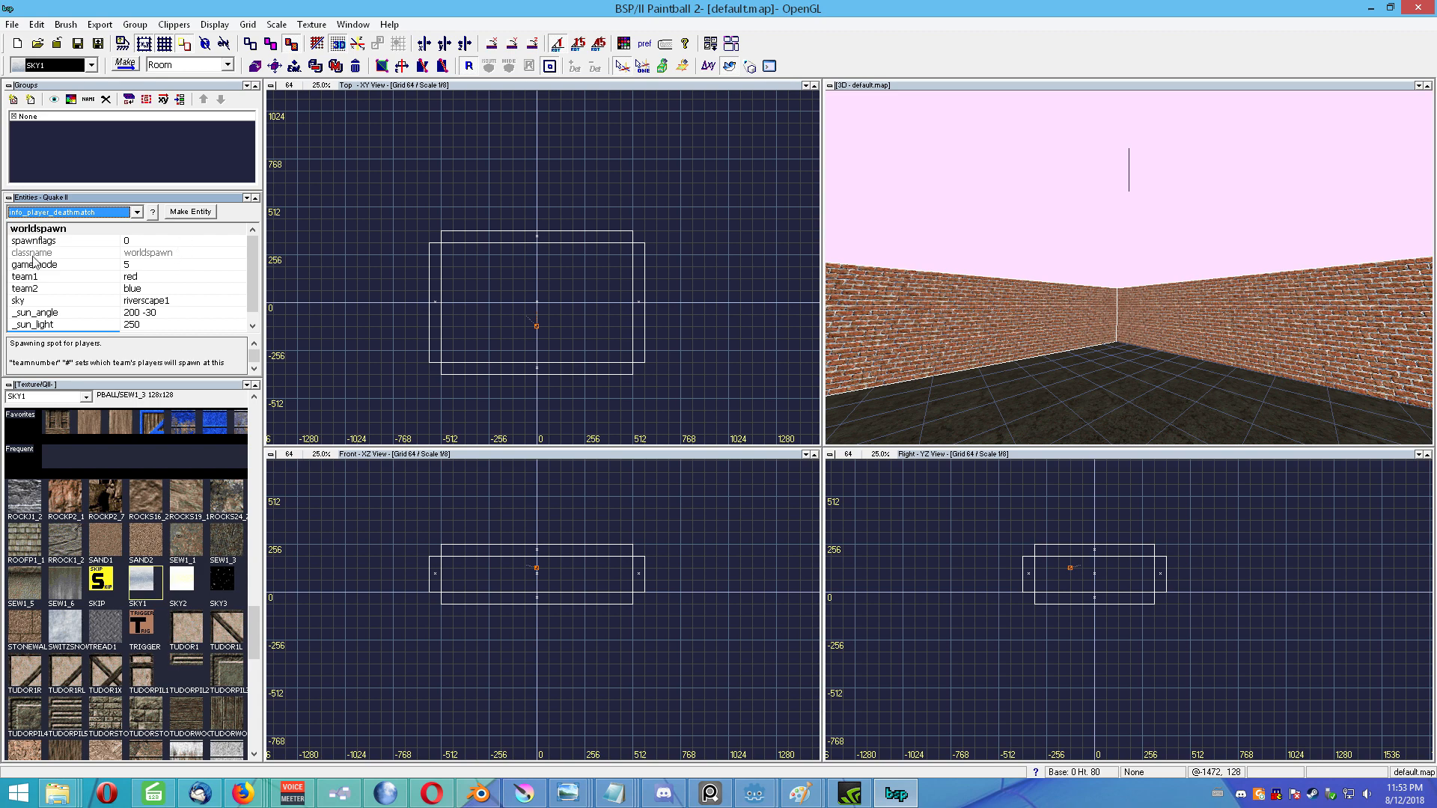
left_click(199, 215)
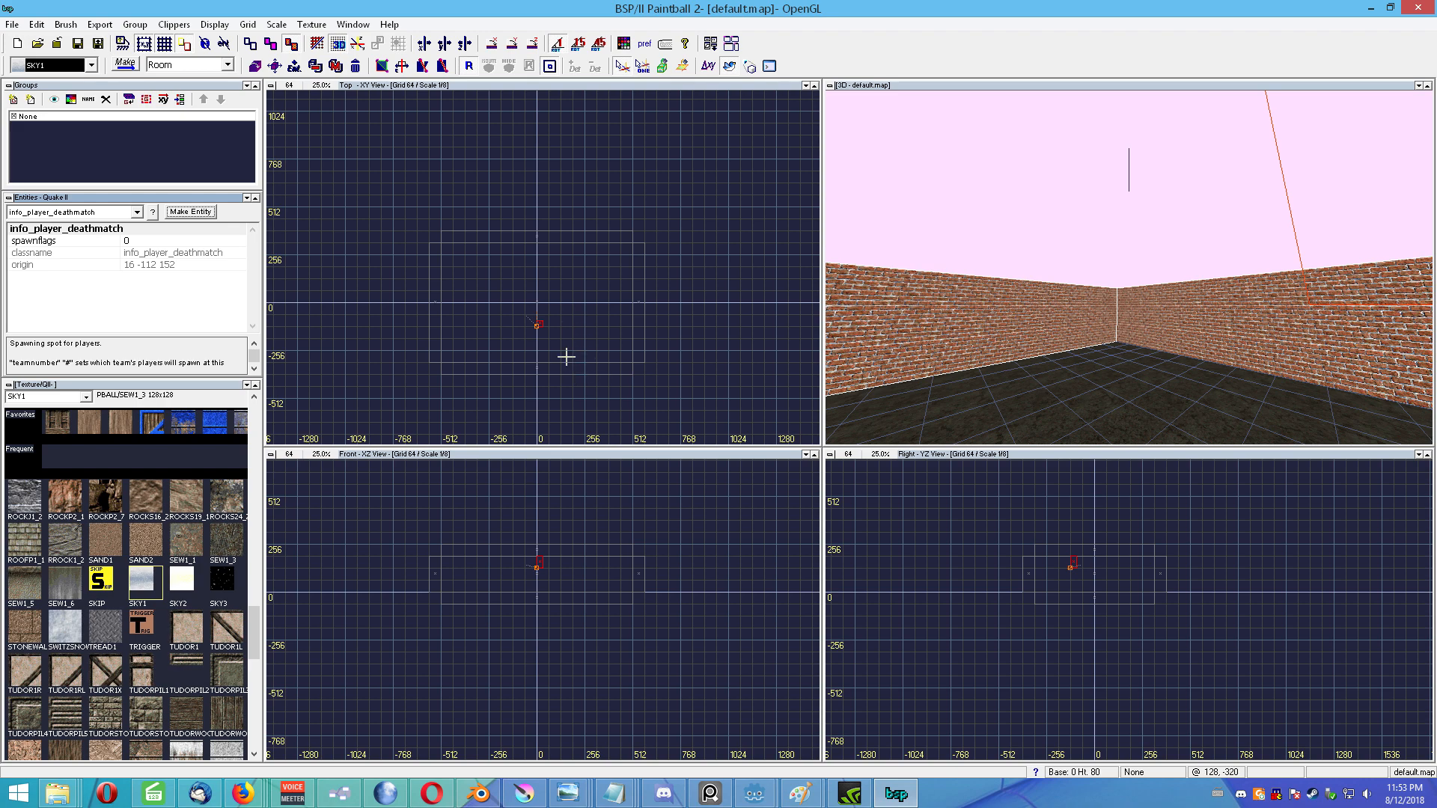
Step: Snap the new spawn entity to its center and set the grid size to 32 in the front and top views
scroll(533, 397, "up", 2)
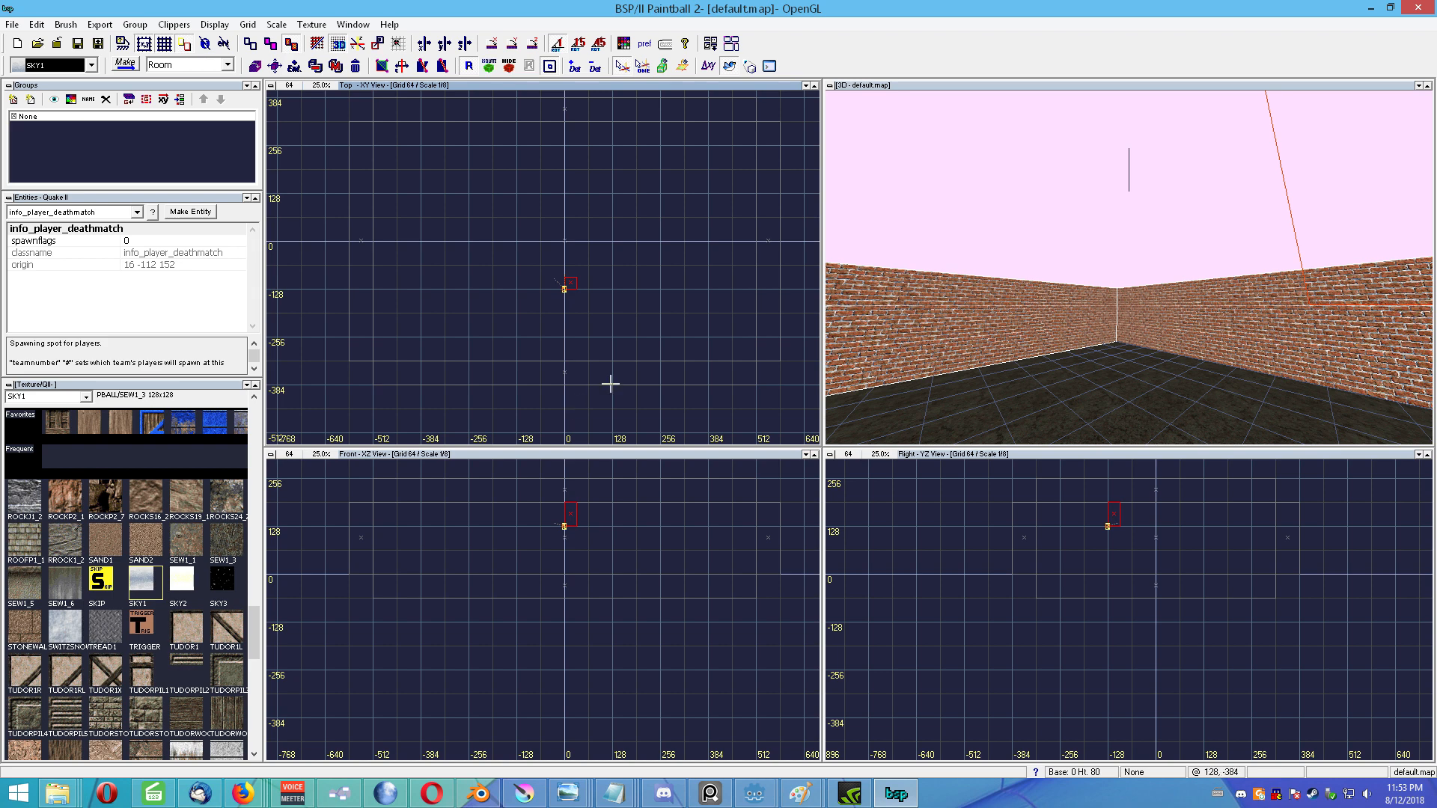
key("ctrl+g")
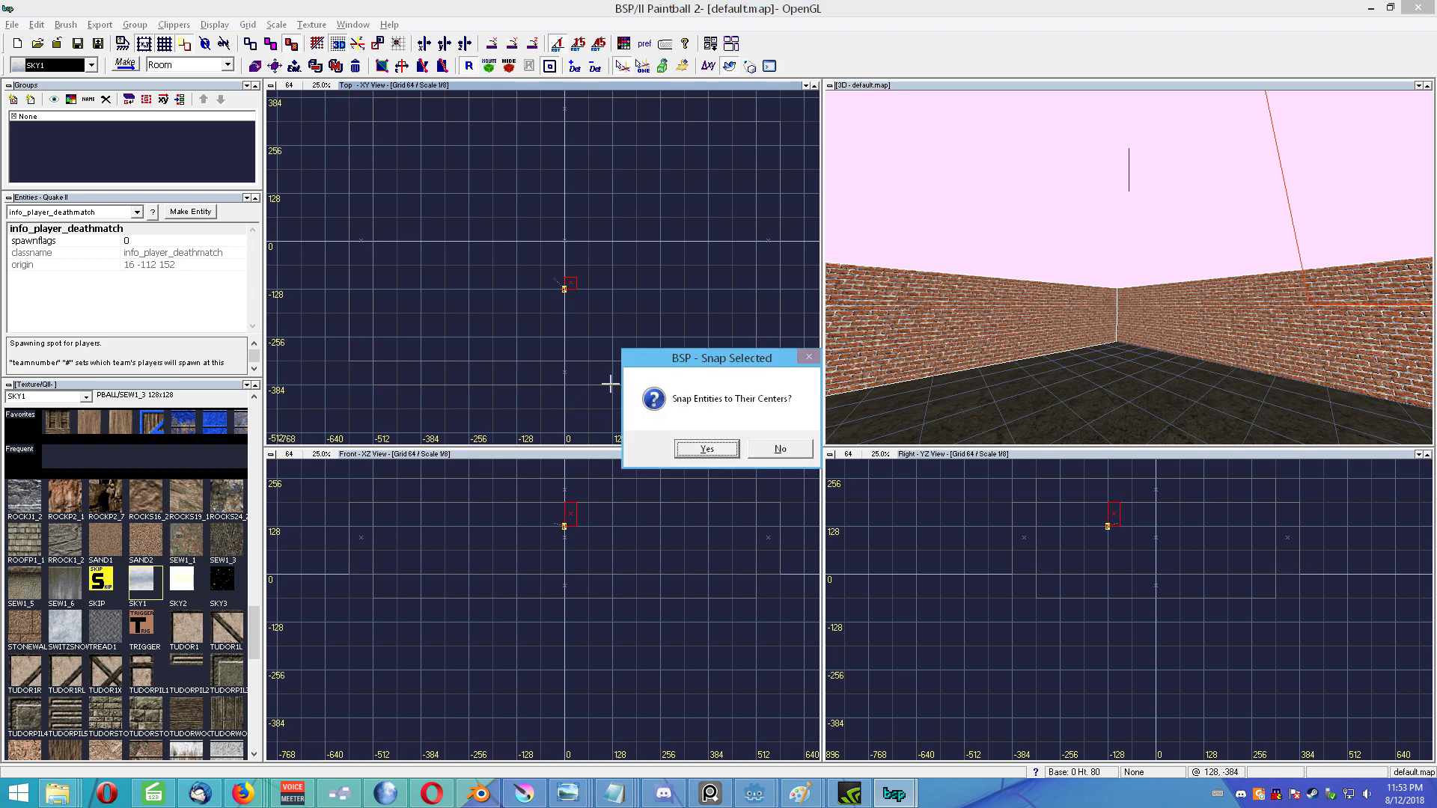
key("Return")
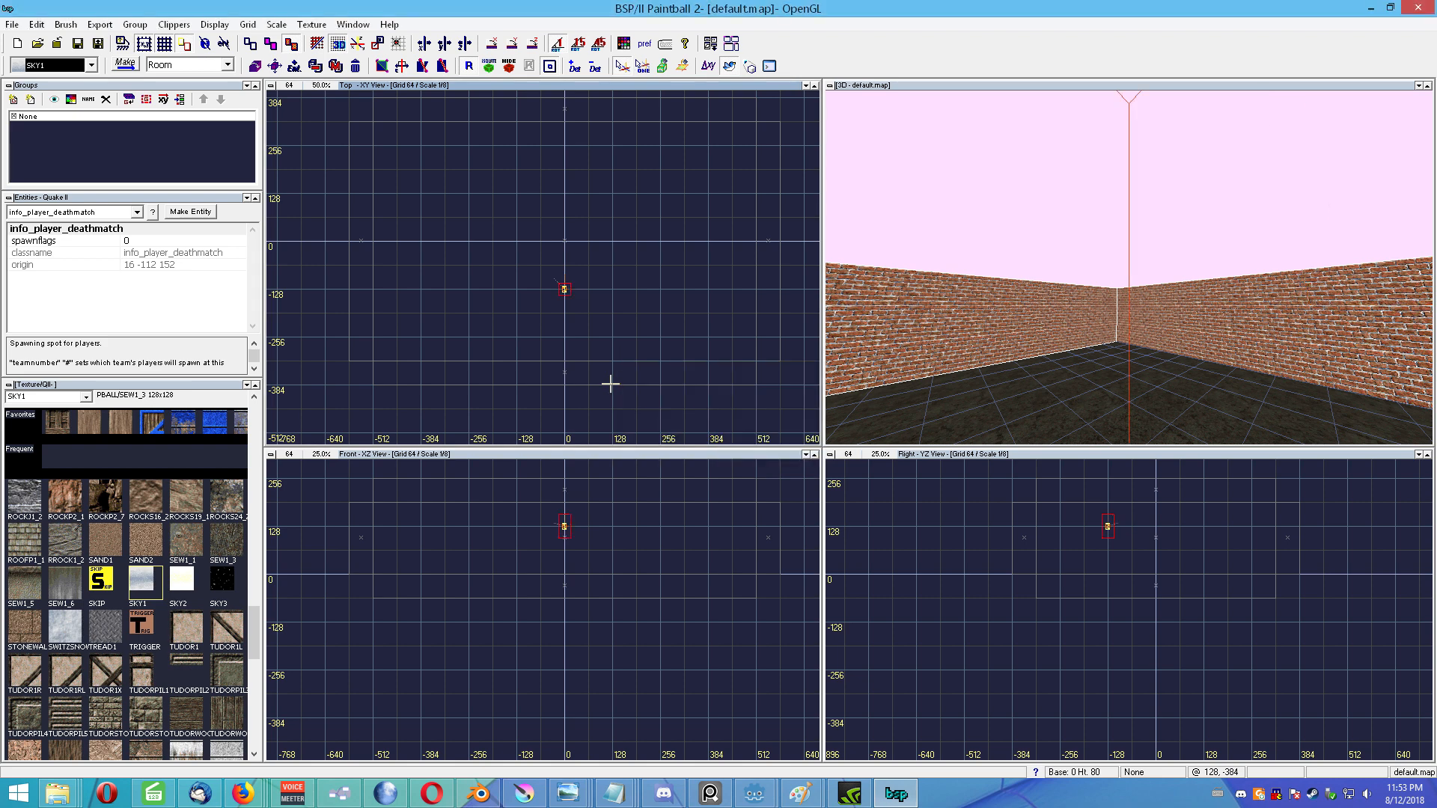
scroll(610, 545, "up", 2)
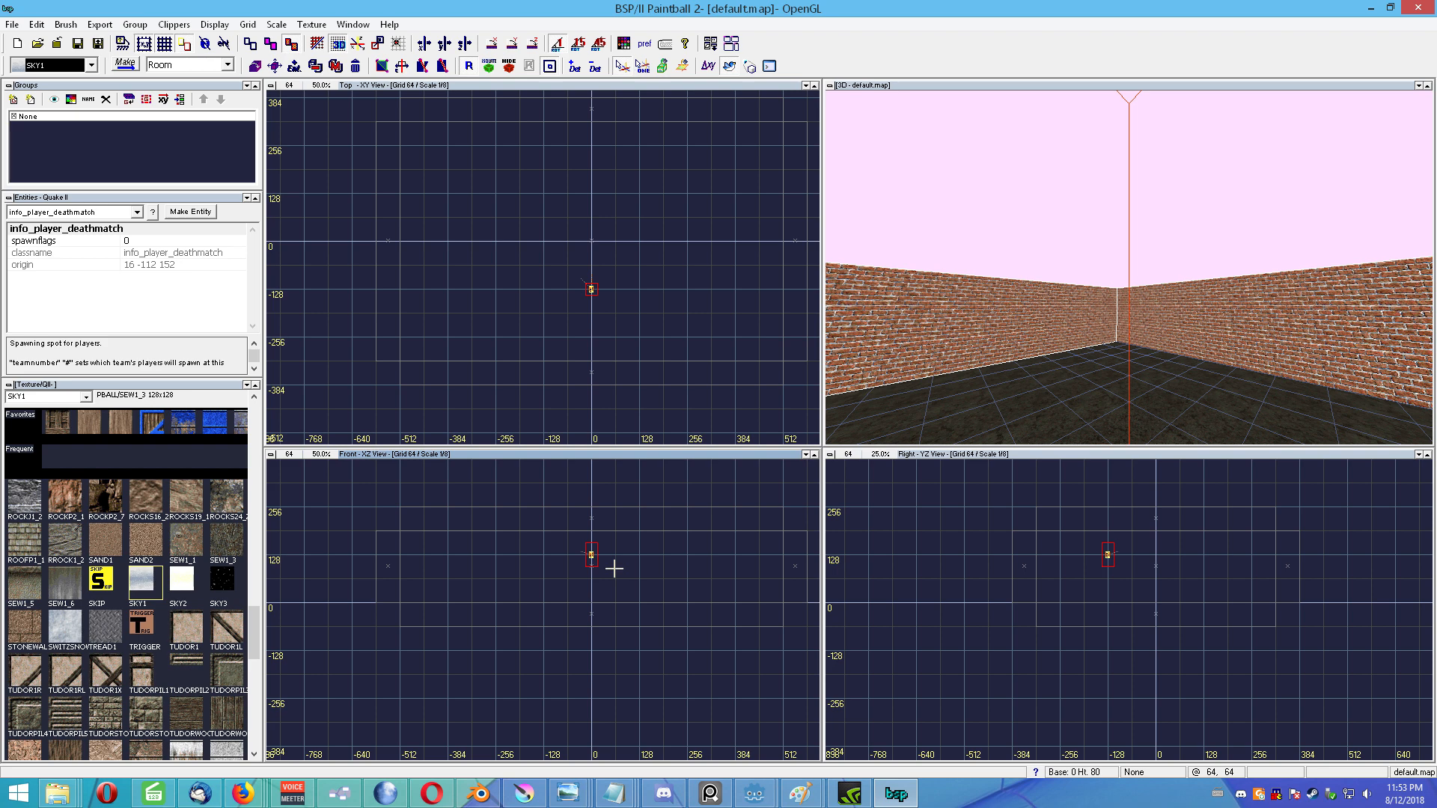
left_click(293, 458)
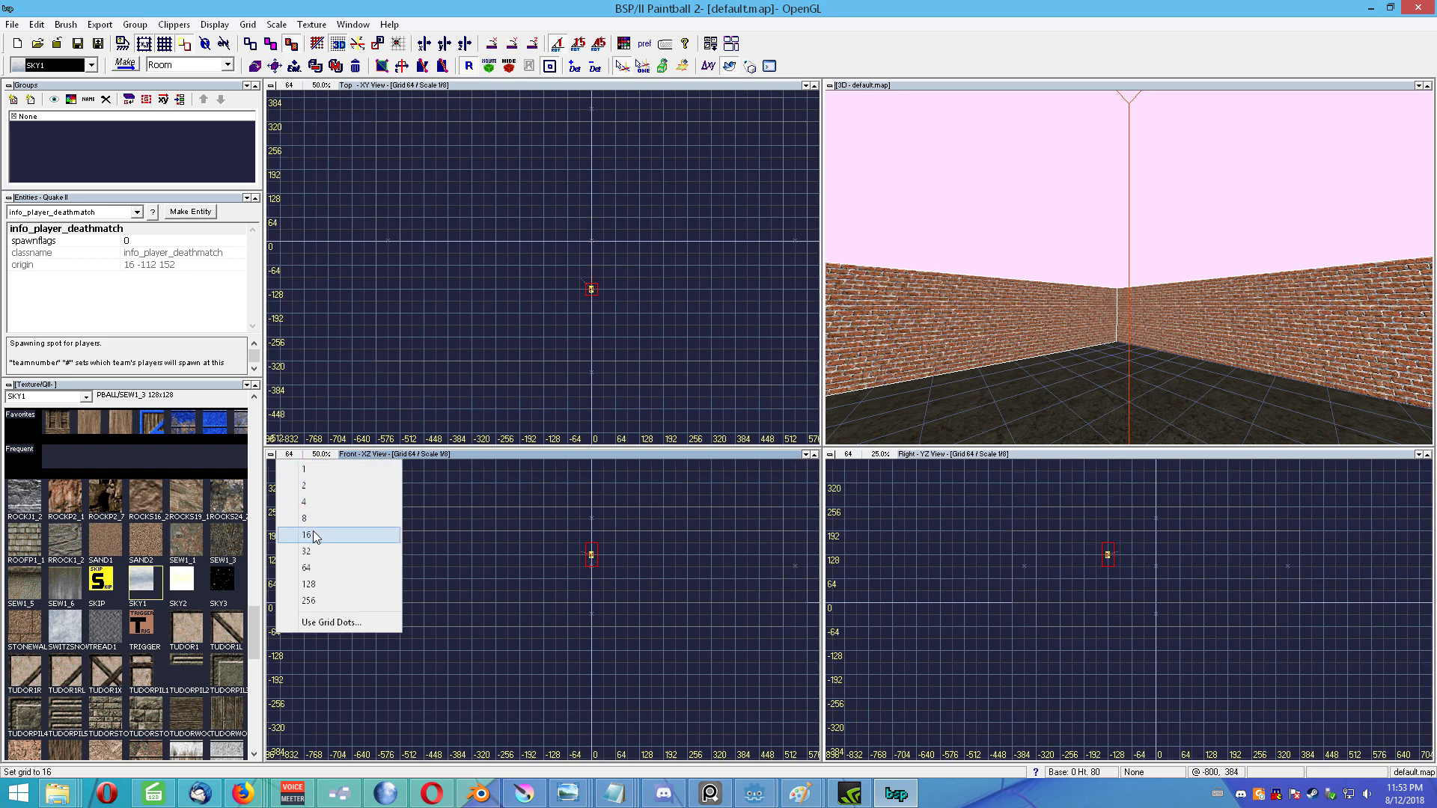
left_click(318, 553)
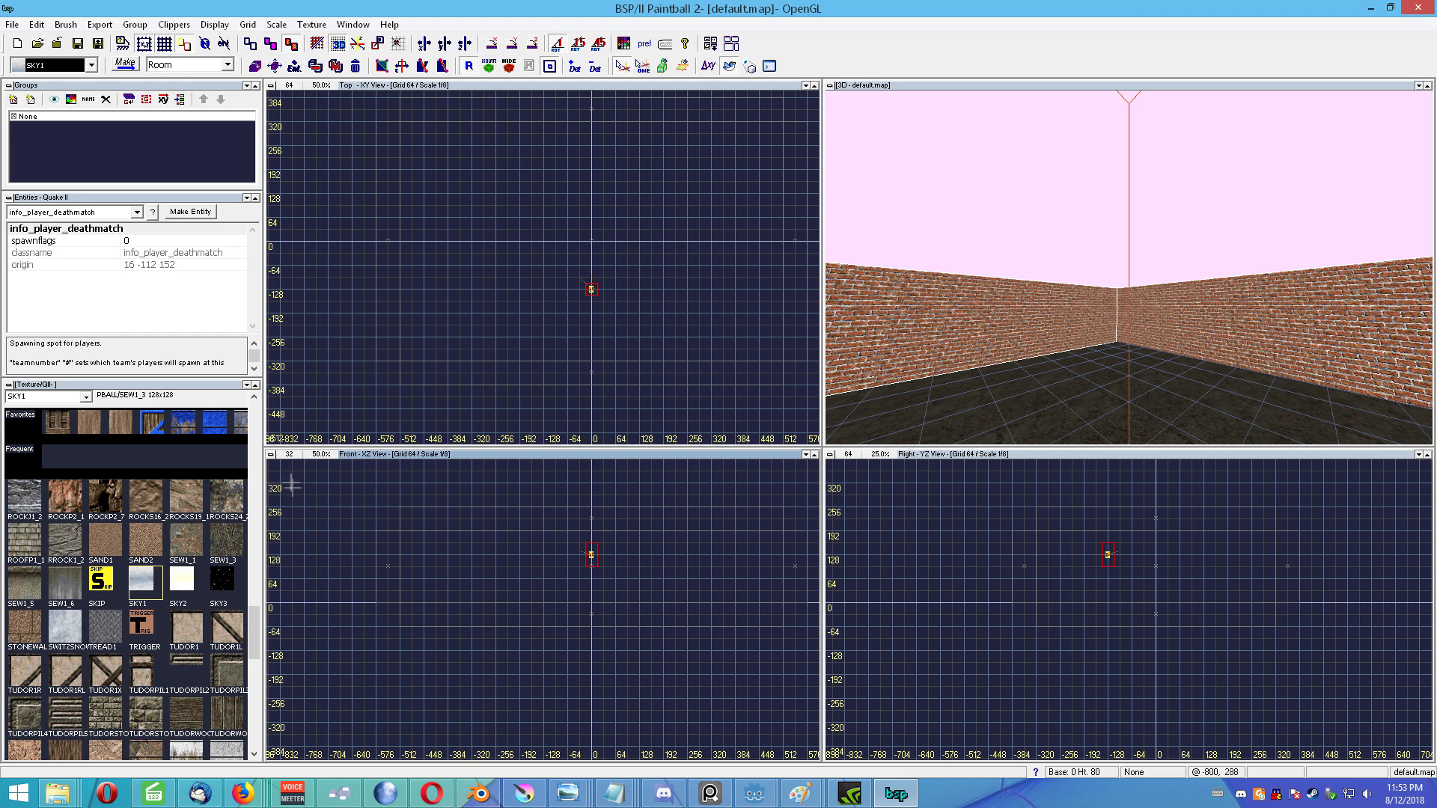
left_click(289, 454)
Step: Move the spawn point to about -448, 0 on the room floor and add a teamnumber key with the value 1
left_click(567, 292)
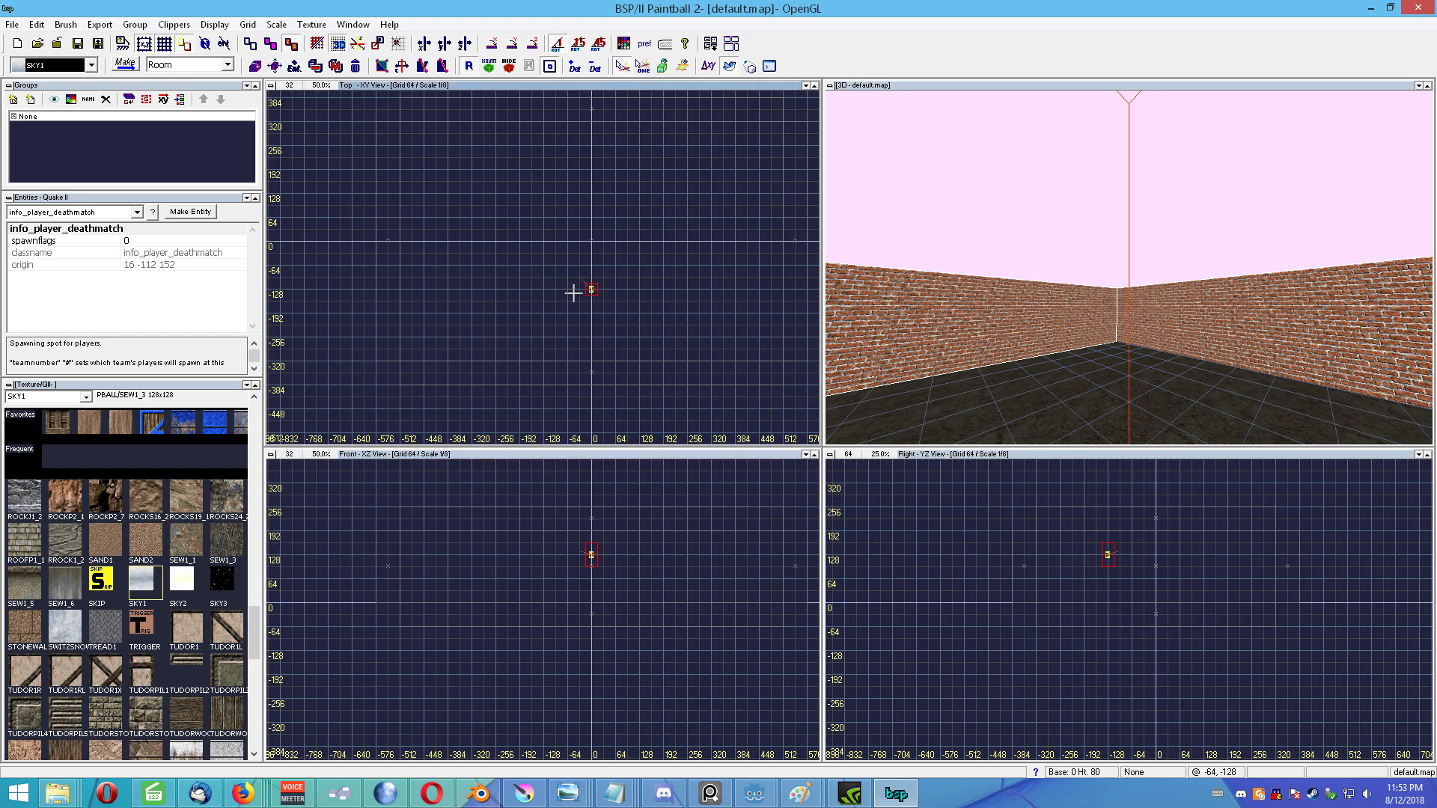
left_click_drag(592, 292, 418, 241)
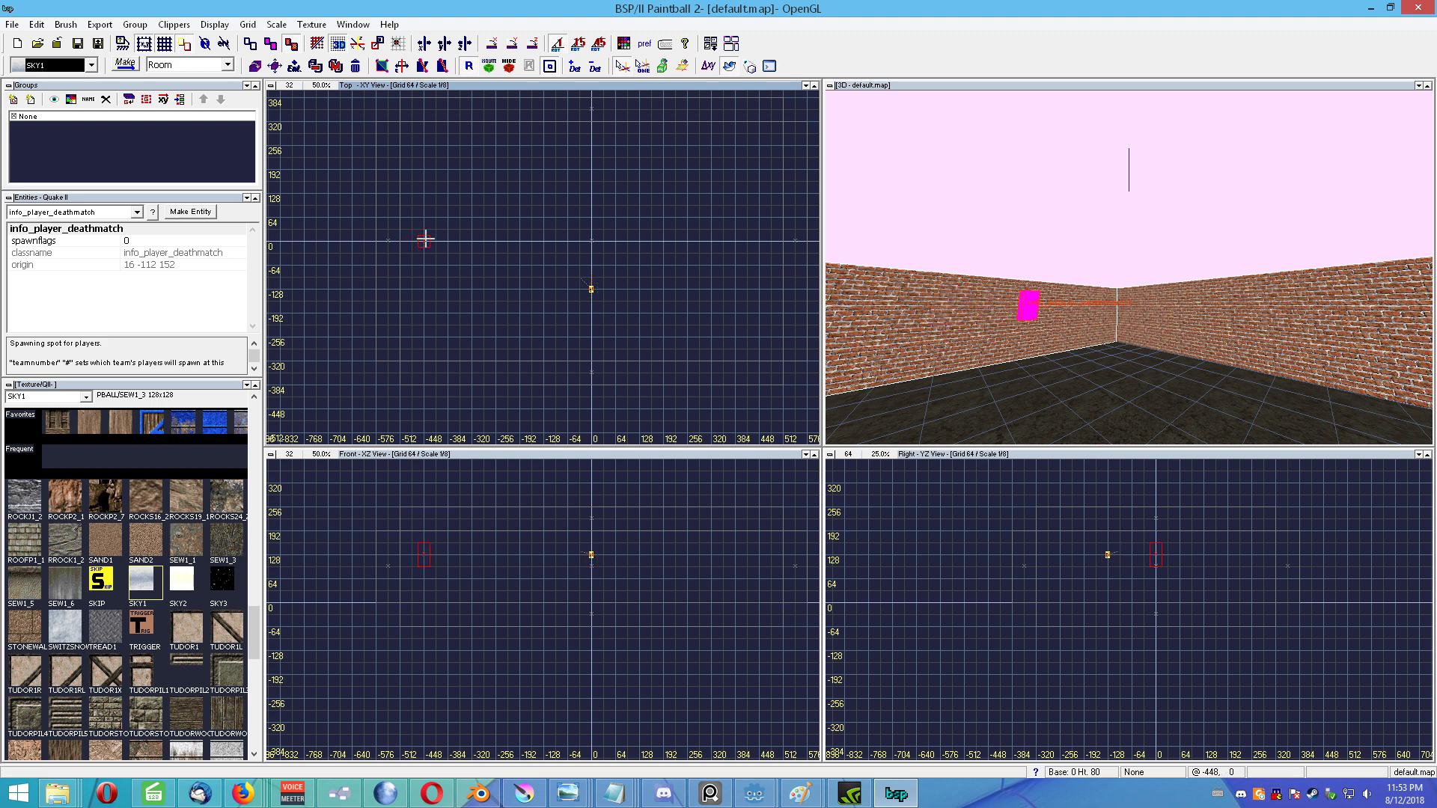
left_click_drag(421, 549, 420, 590)
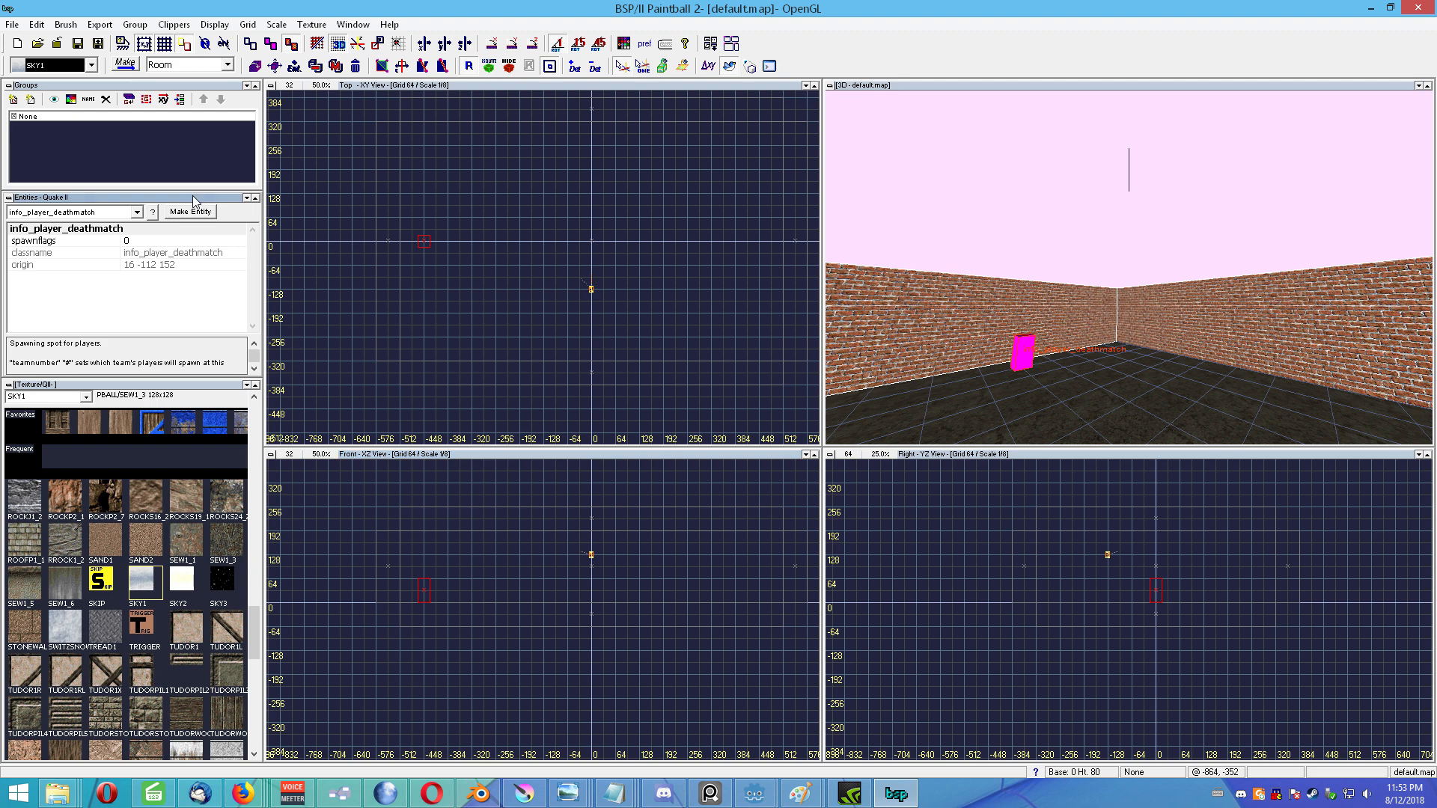
left_click(125, 290)
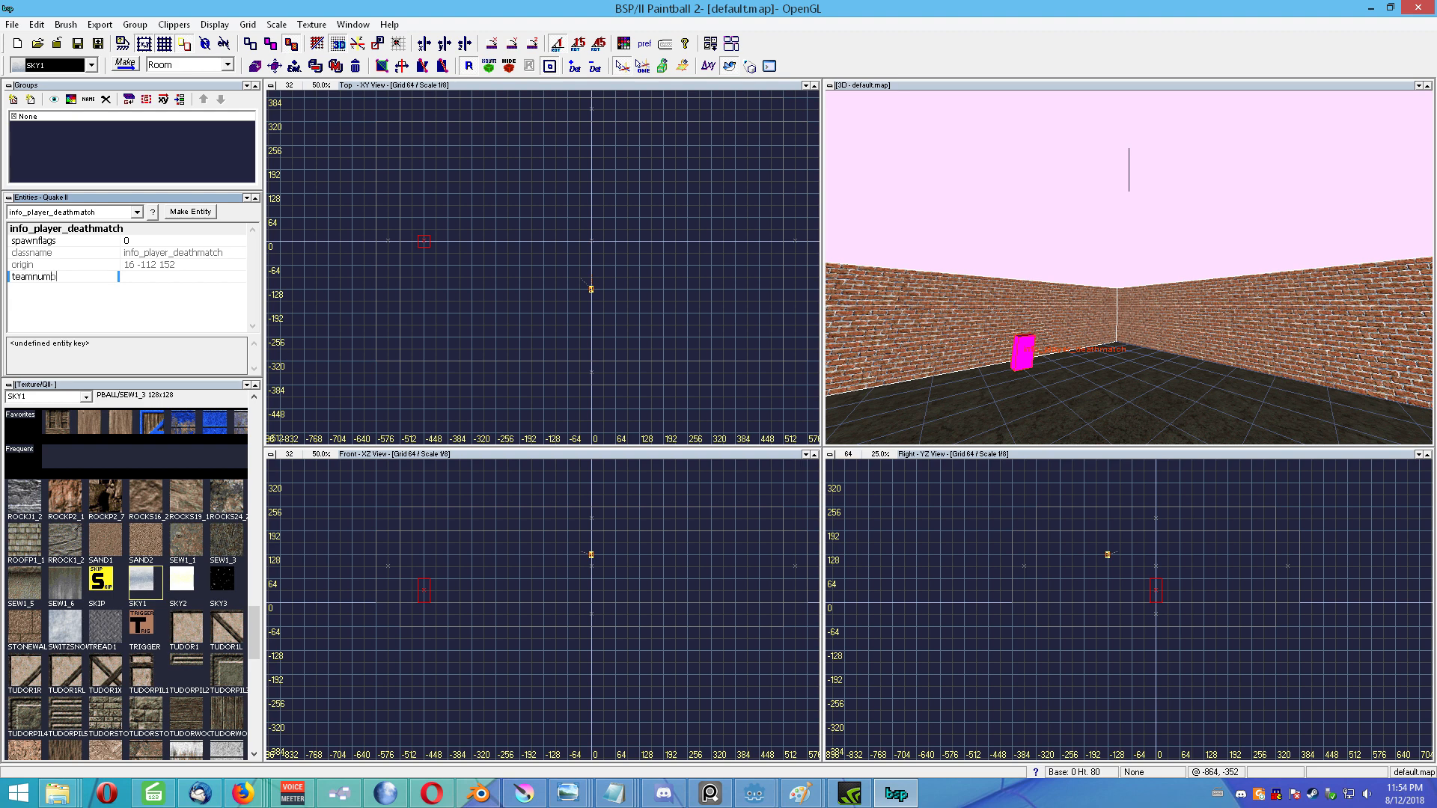
left_click(140, 277)
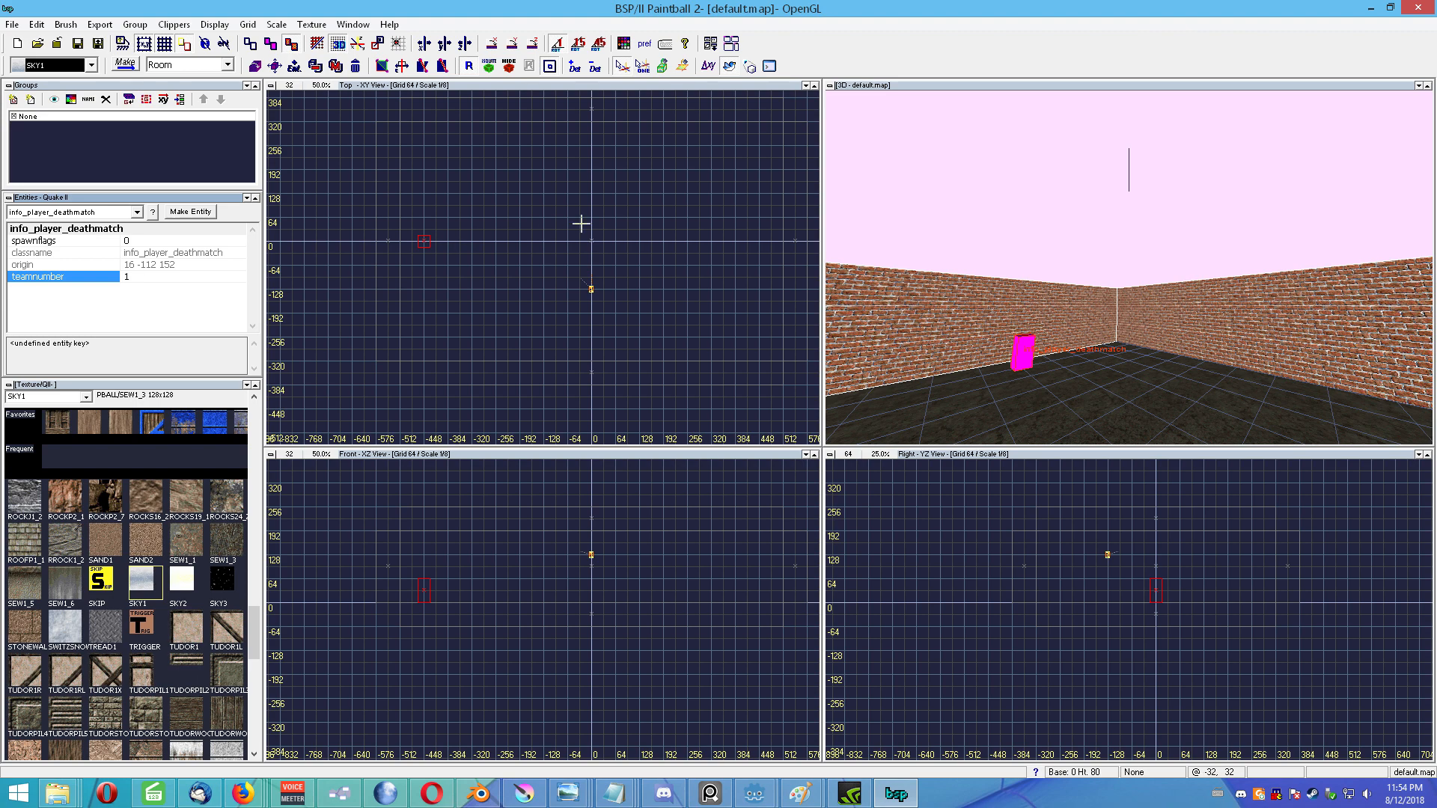
Step: Copy the spawn point to the opposite end of the room at about 448, 0 and set the copy's teamnumber to 2
left_click_drag(422, 241, 758, 244)
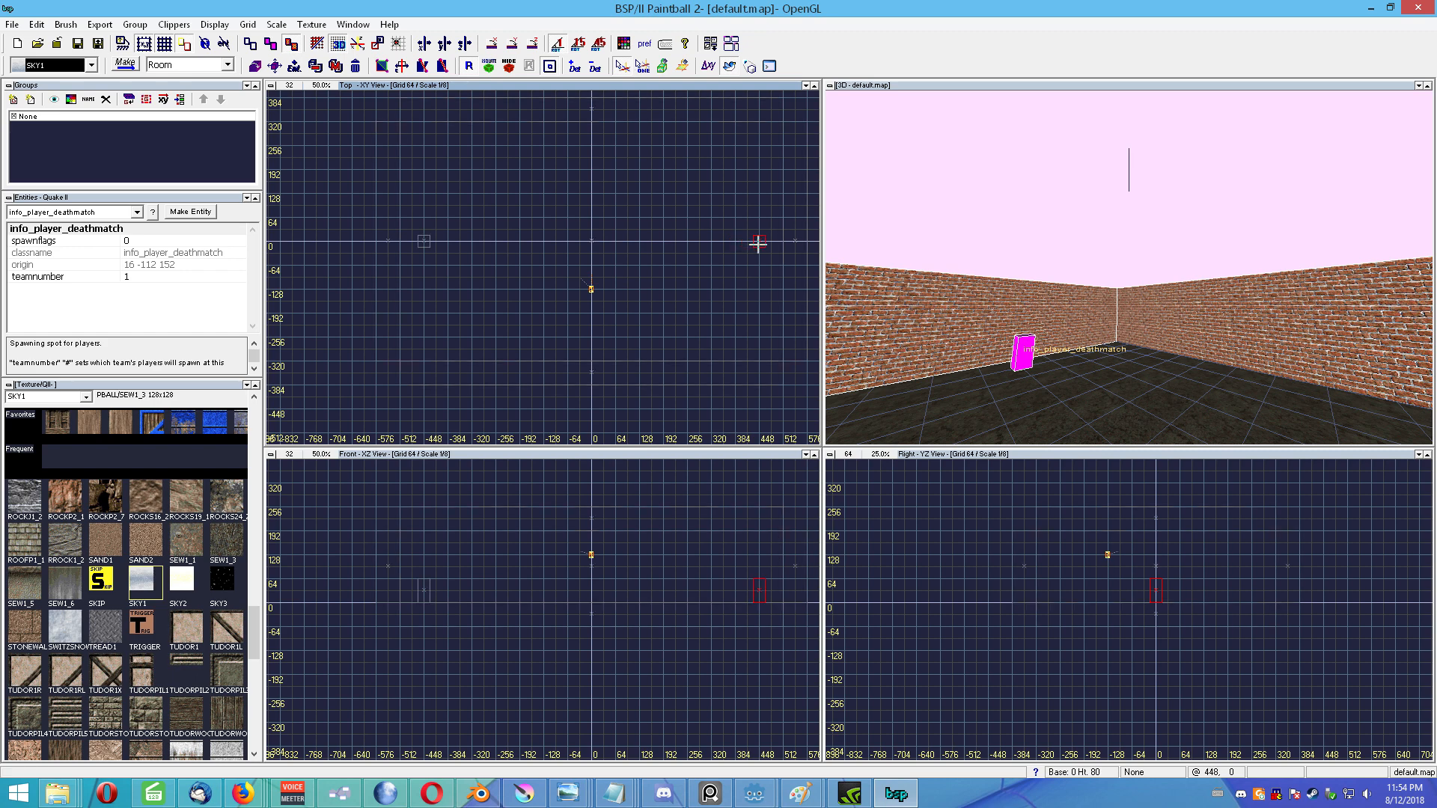
left_click(147, 279)
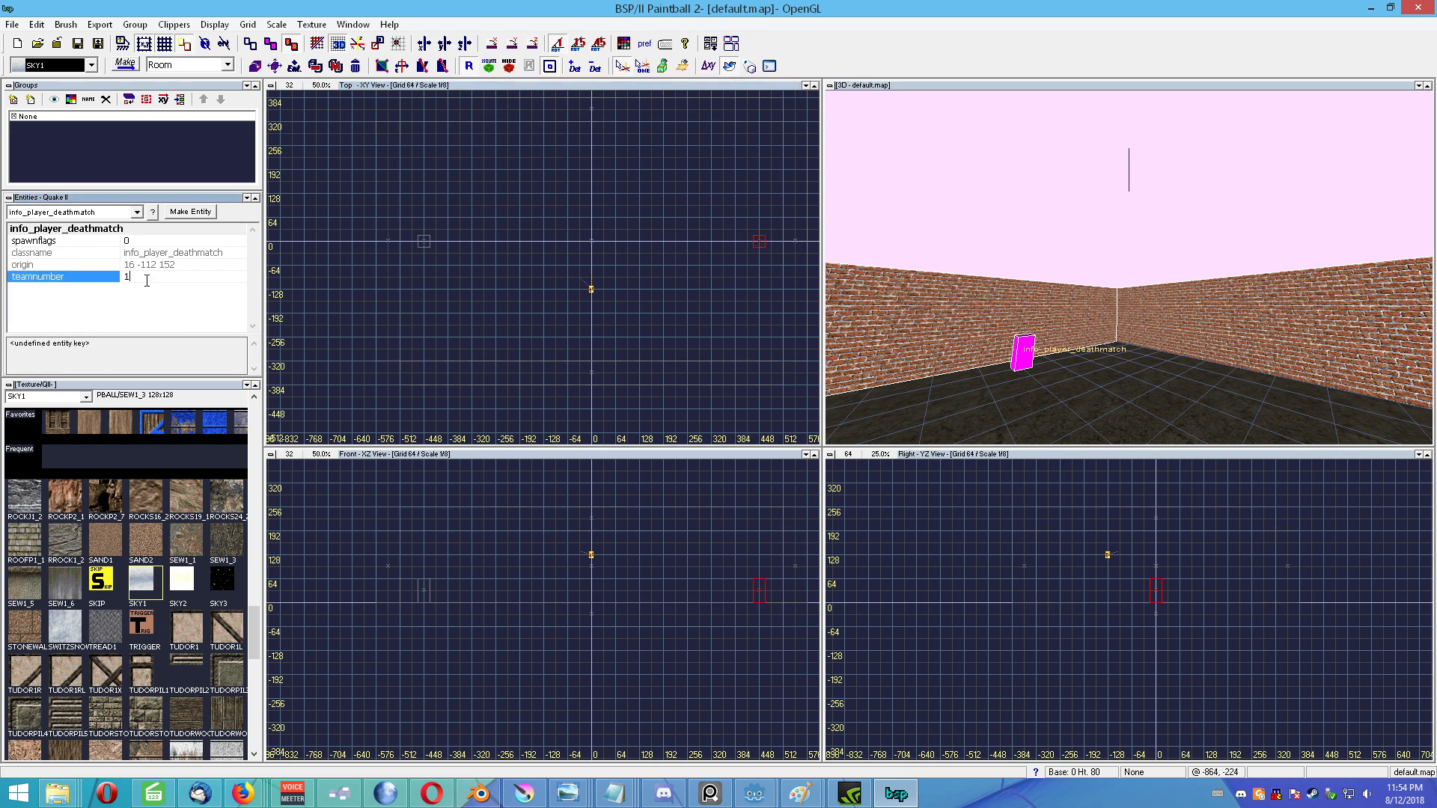
type("2")
Step: Add an angle key with the value 180 to the team 2 spawn point, and deselect it
right_click(142, 290)
left_click(172, 299)
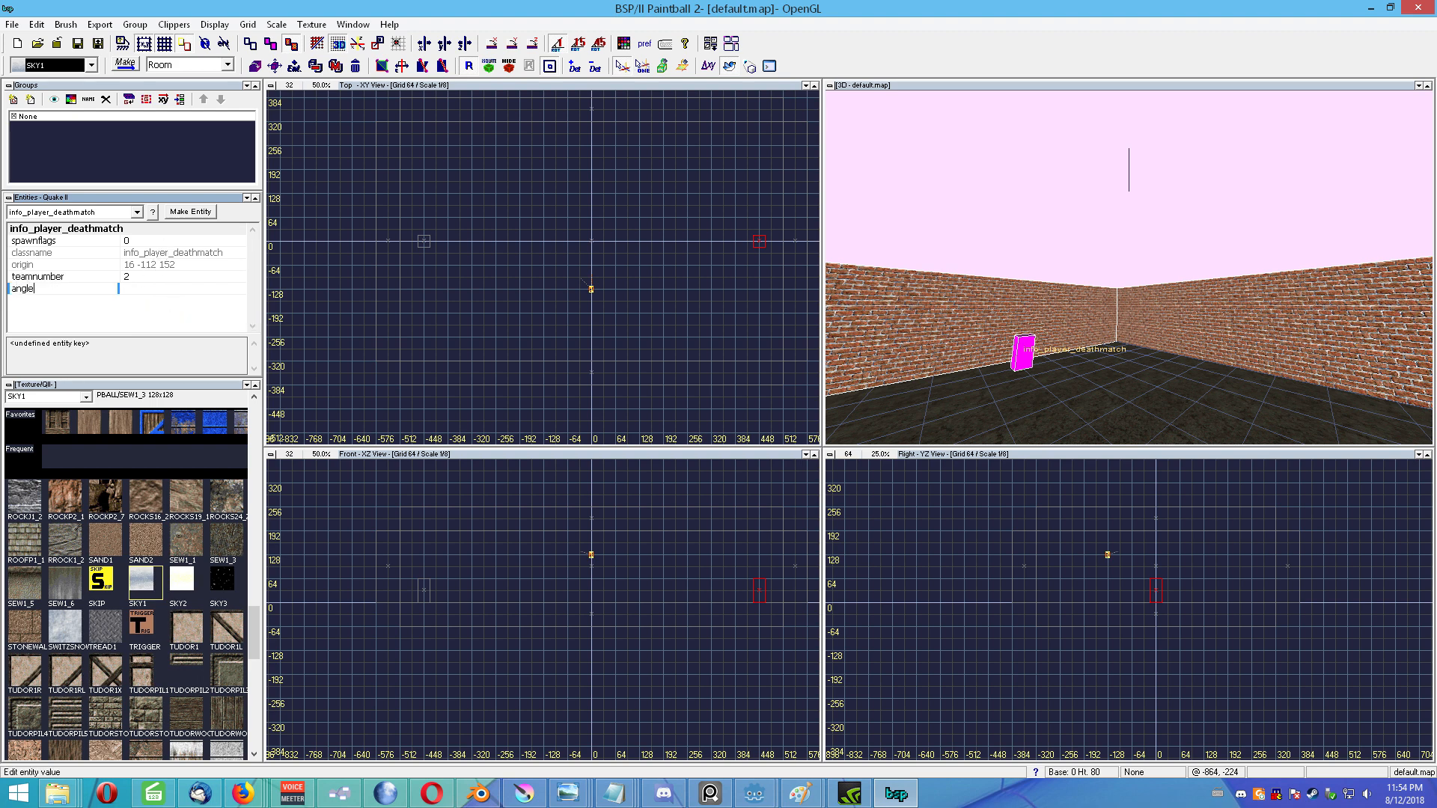
type("angle")
key("Tab")
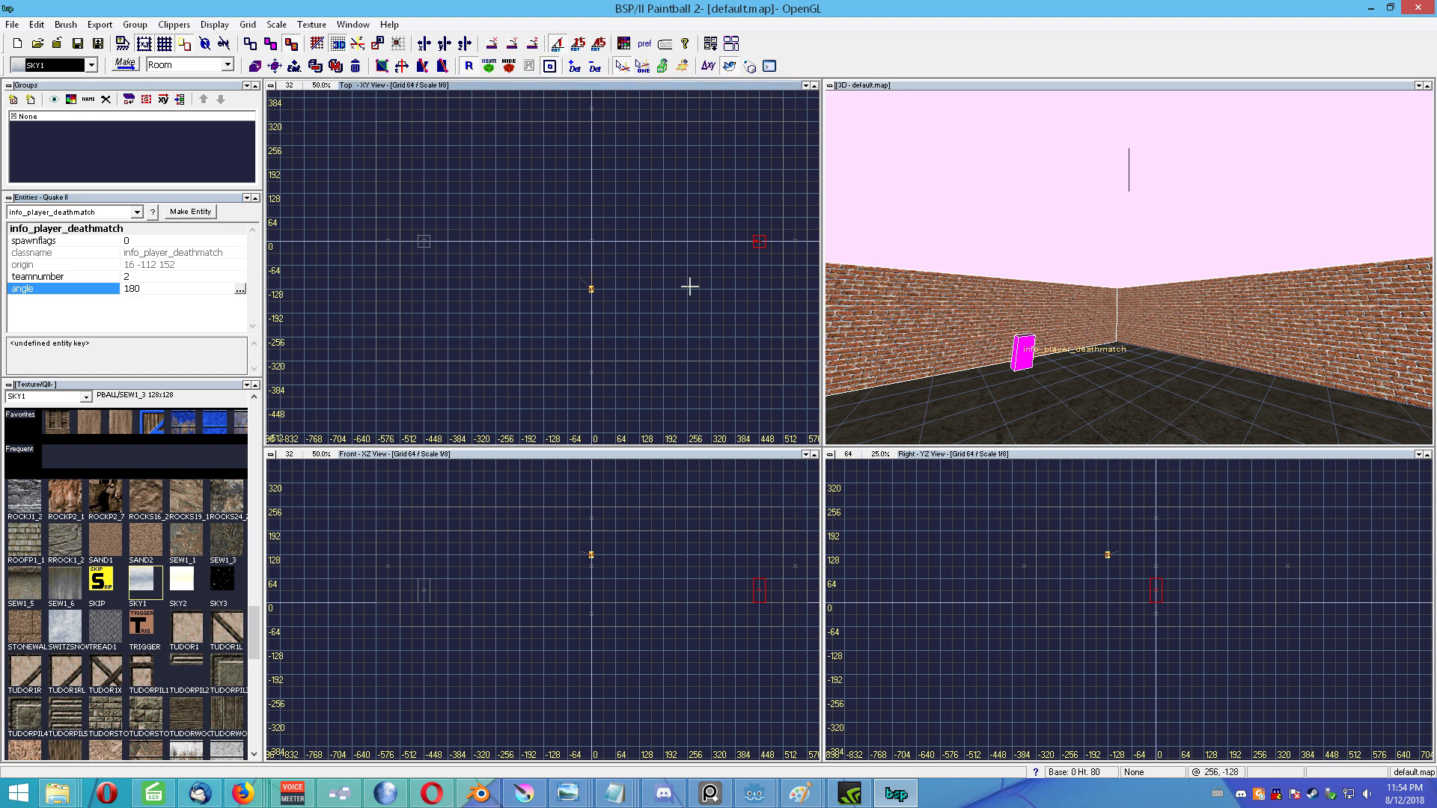
key("Escape")
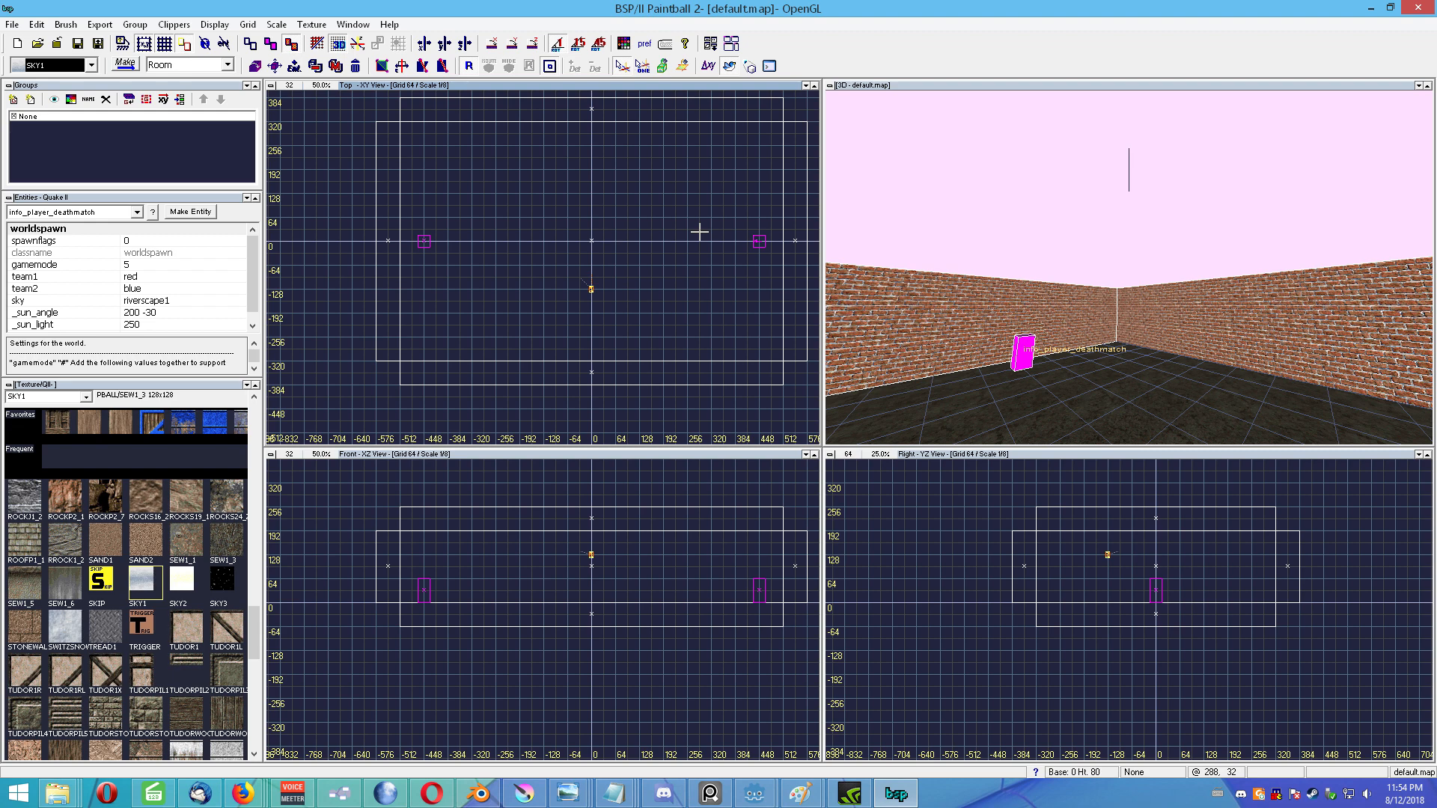
Step: Create a flag entity snapped to its center and place it on the floor at about -384, 0, beside the team 1 spawn
left_click(137, 212)
scroll(136, 252, "up", 5)
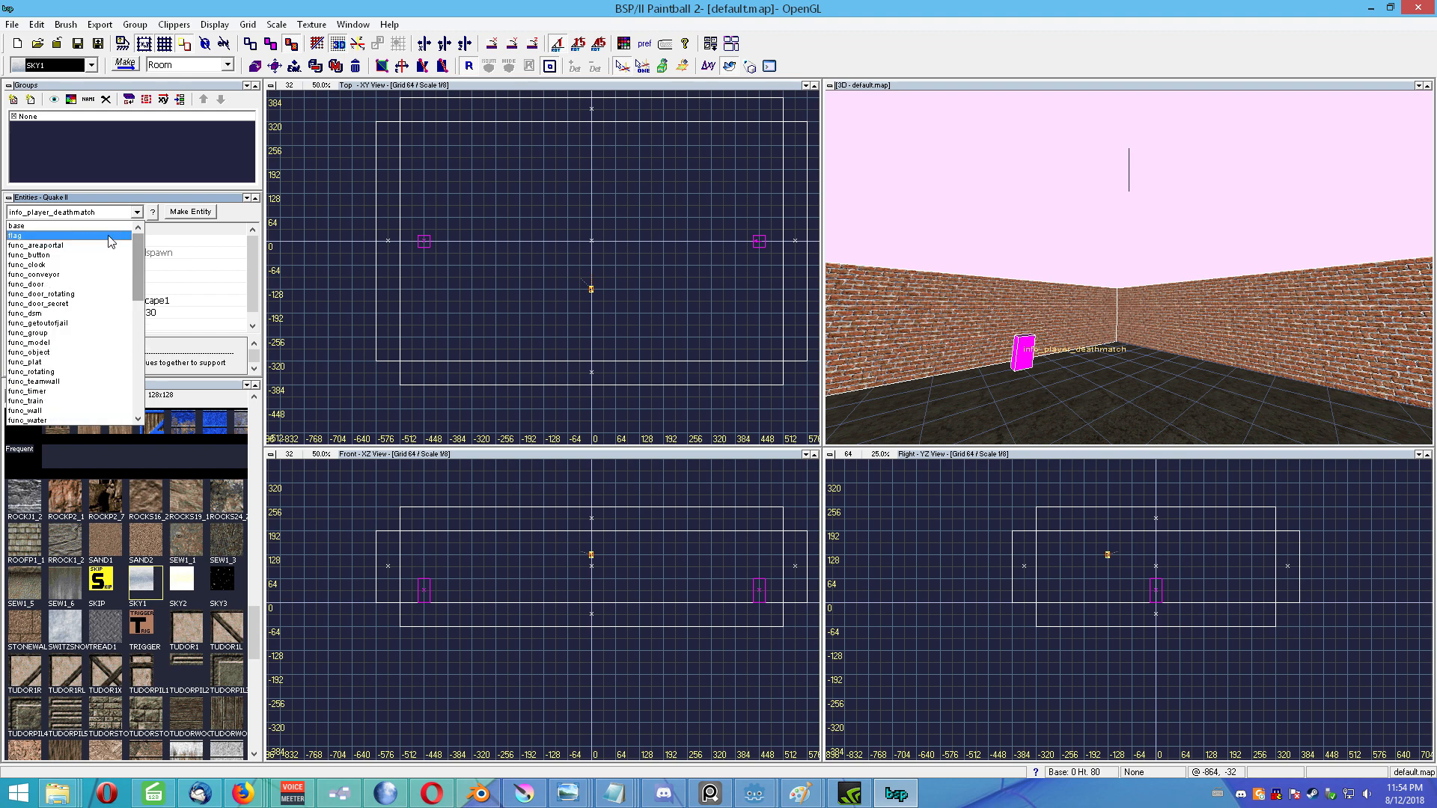
left_click(110, 240)
left_click(208, 213)
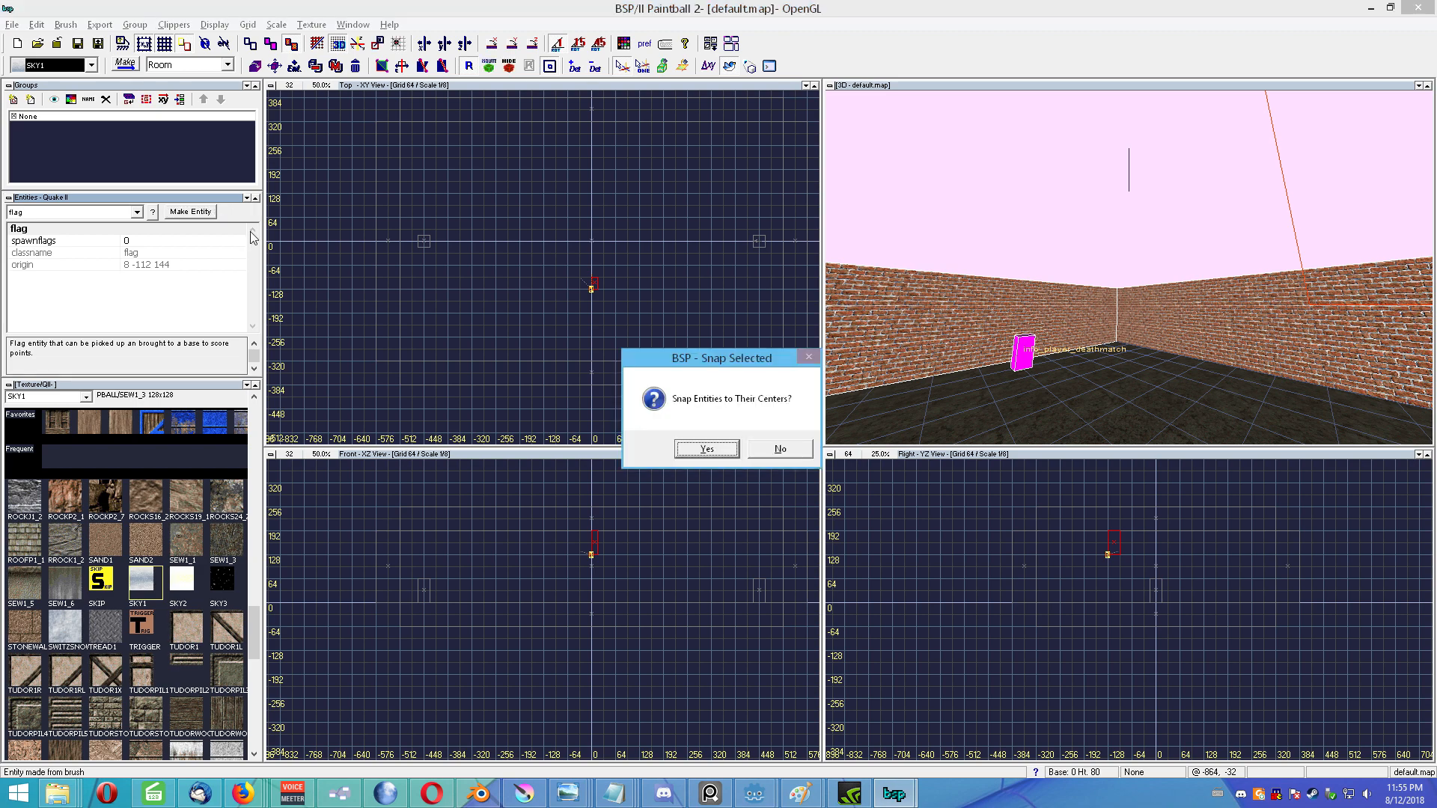
key("Return")
left_click_drag(588, 554, 458, 590)
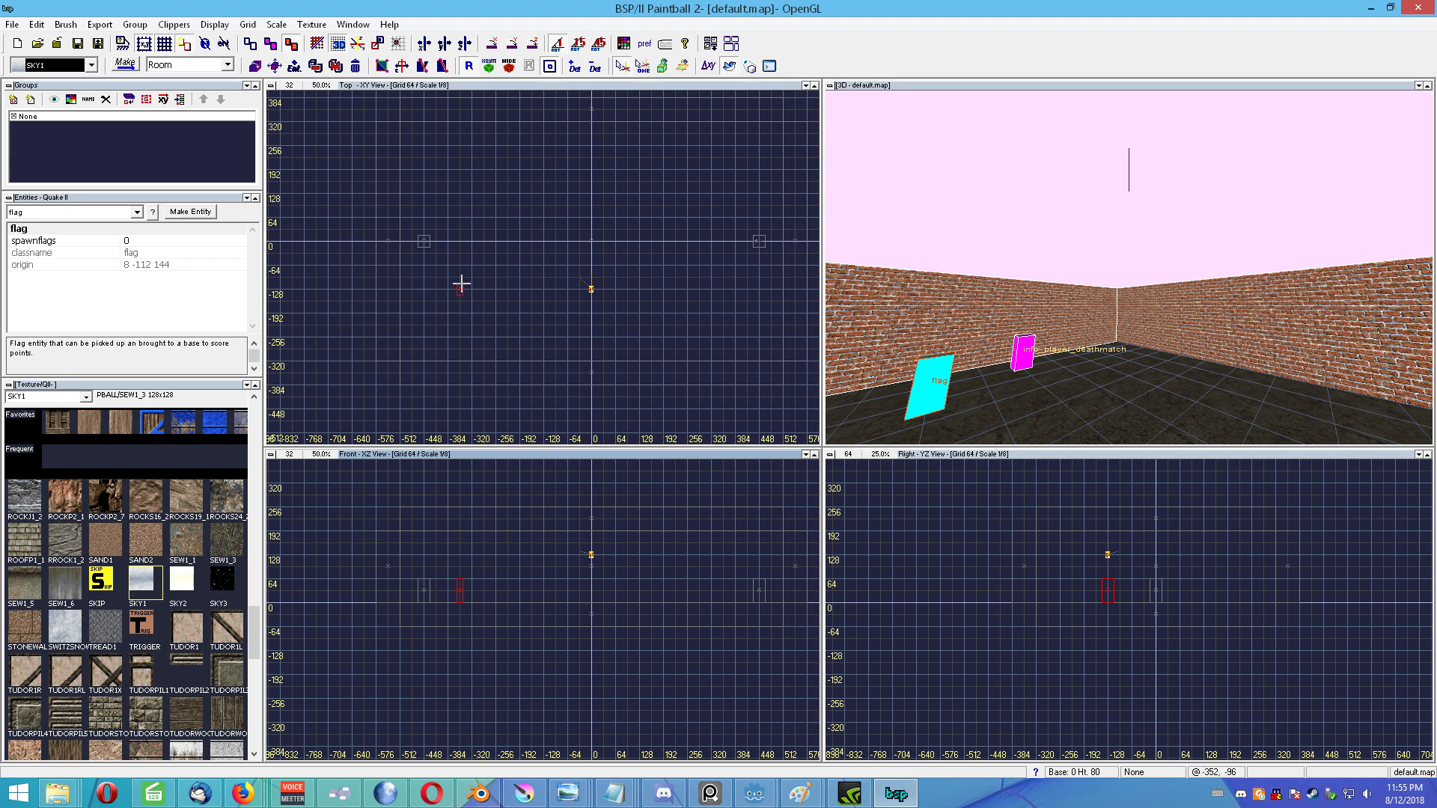
left_click_drag(459, 286, 449, 241)
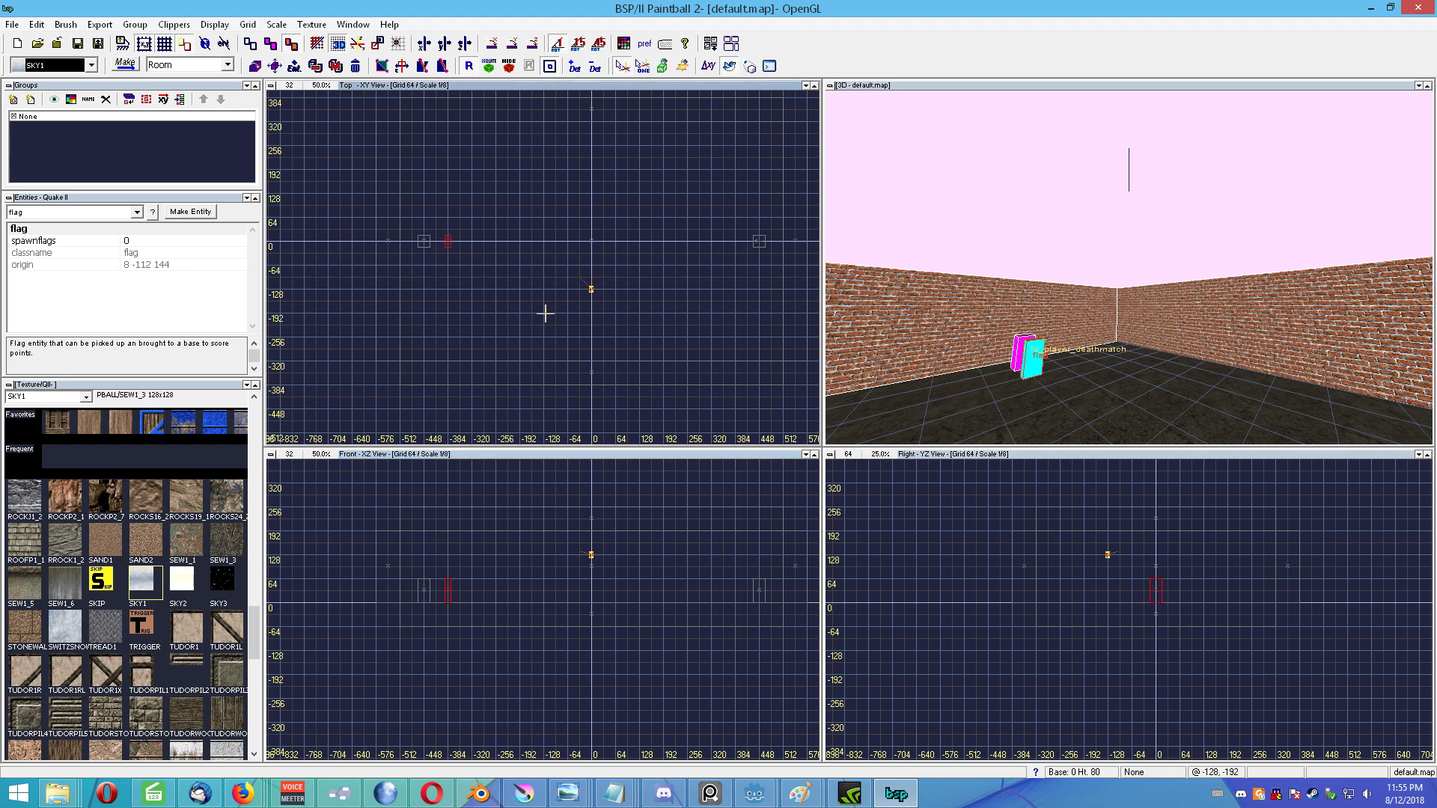
Step: Add a teamnumber key with the value 1 to the flag
right_click(149, 295)
left_click(171, 305)
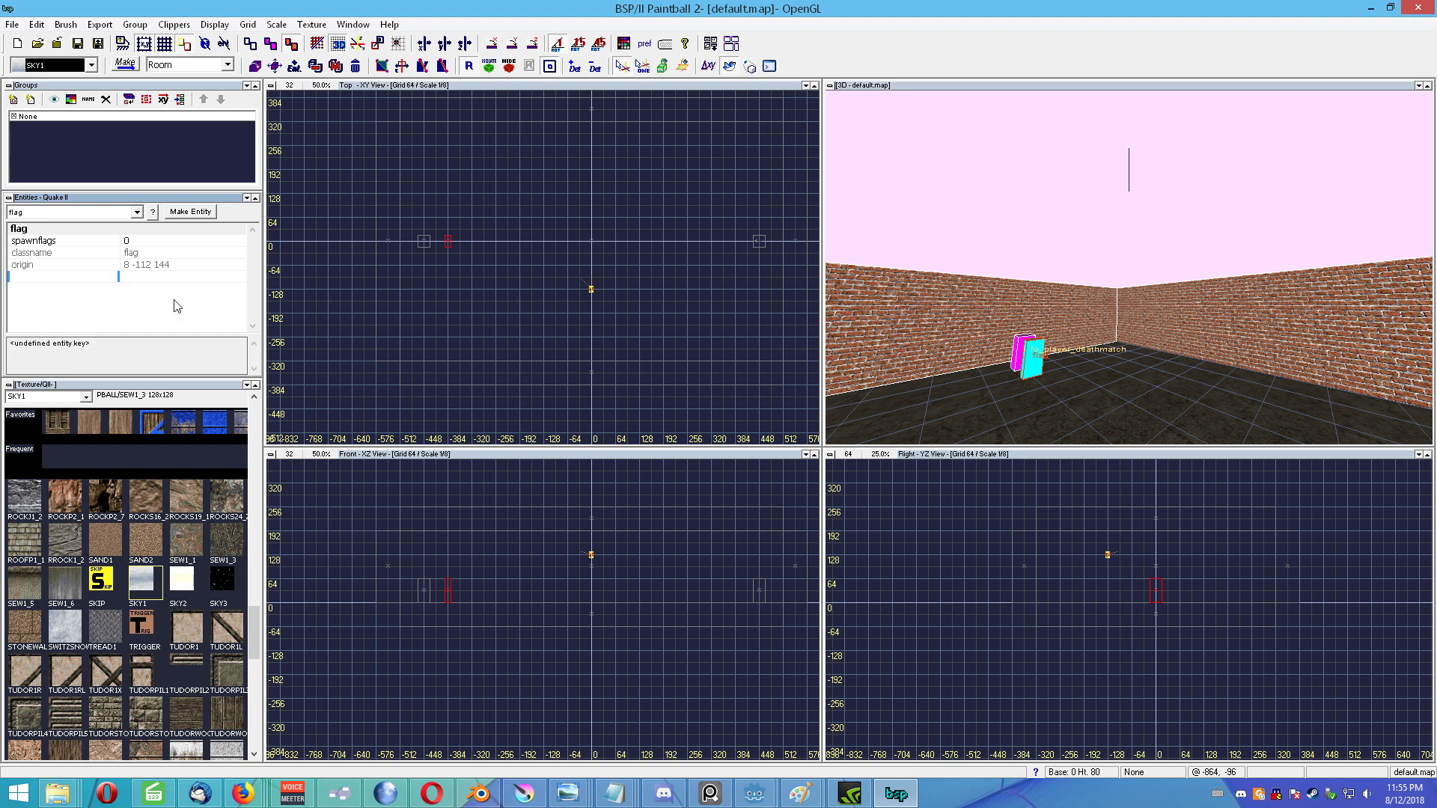
type("teamnumber")
key("Return")
type("1")
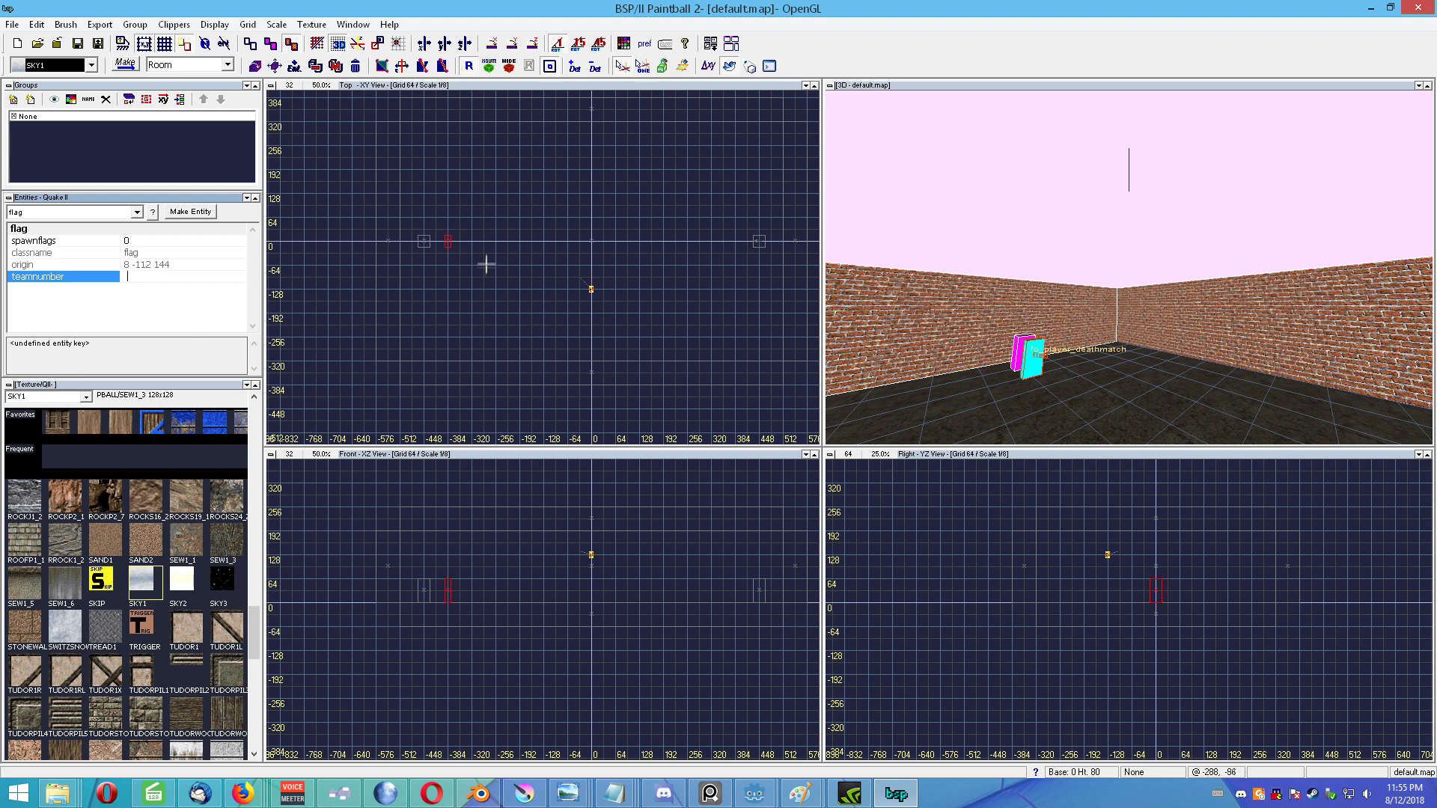
Step: Place a copy of the flag at about 384, 0, beside the team 2 spawn, keeping the original flag
left_click_drag(447, 241, 735, 241)
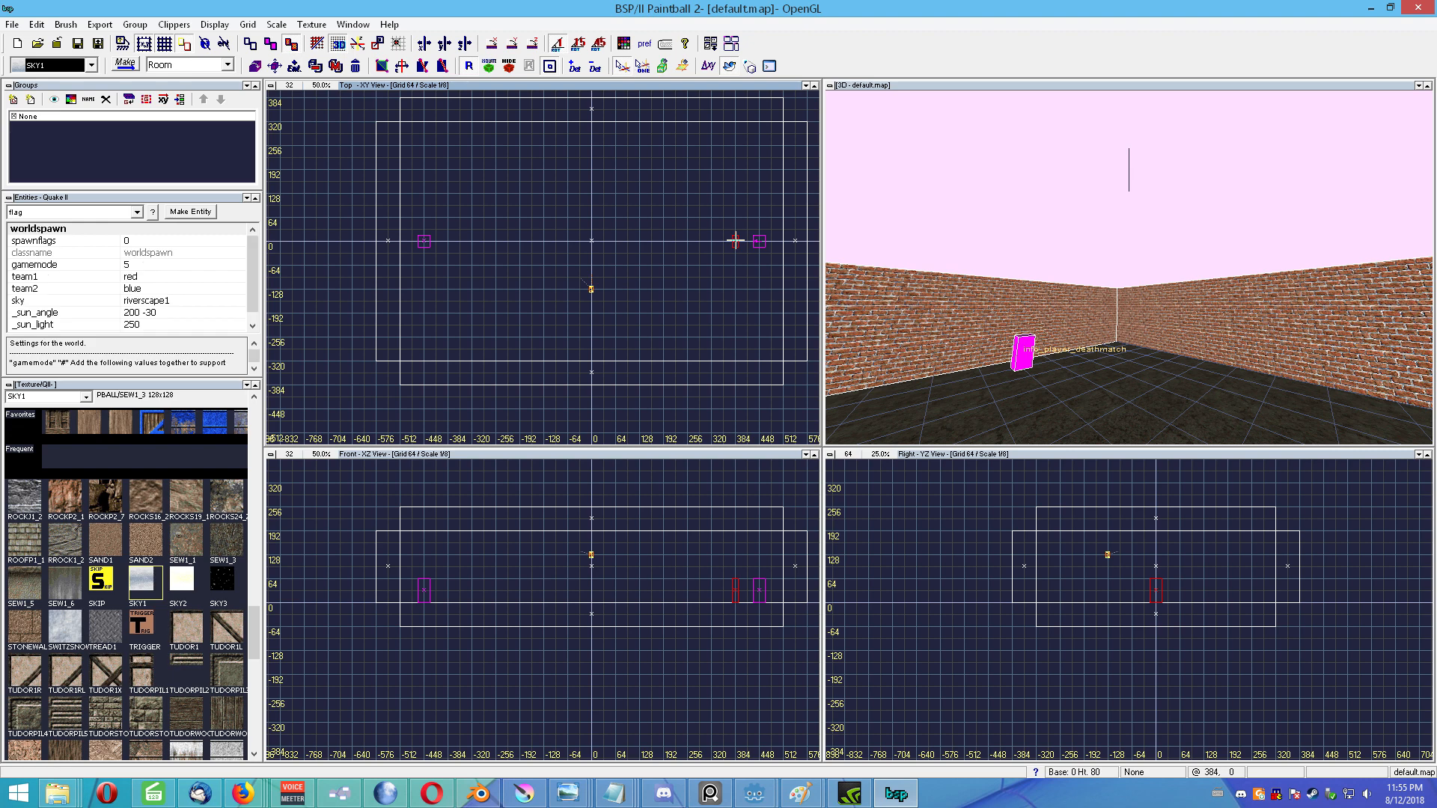
key("ctrl+z")
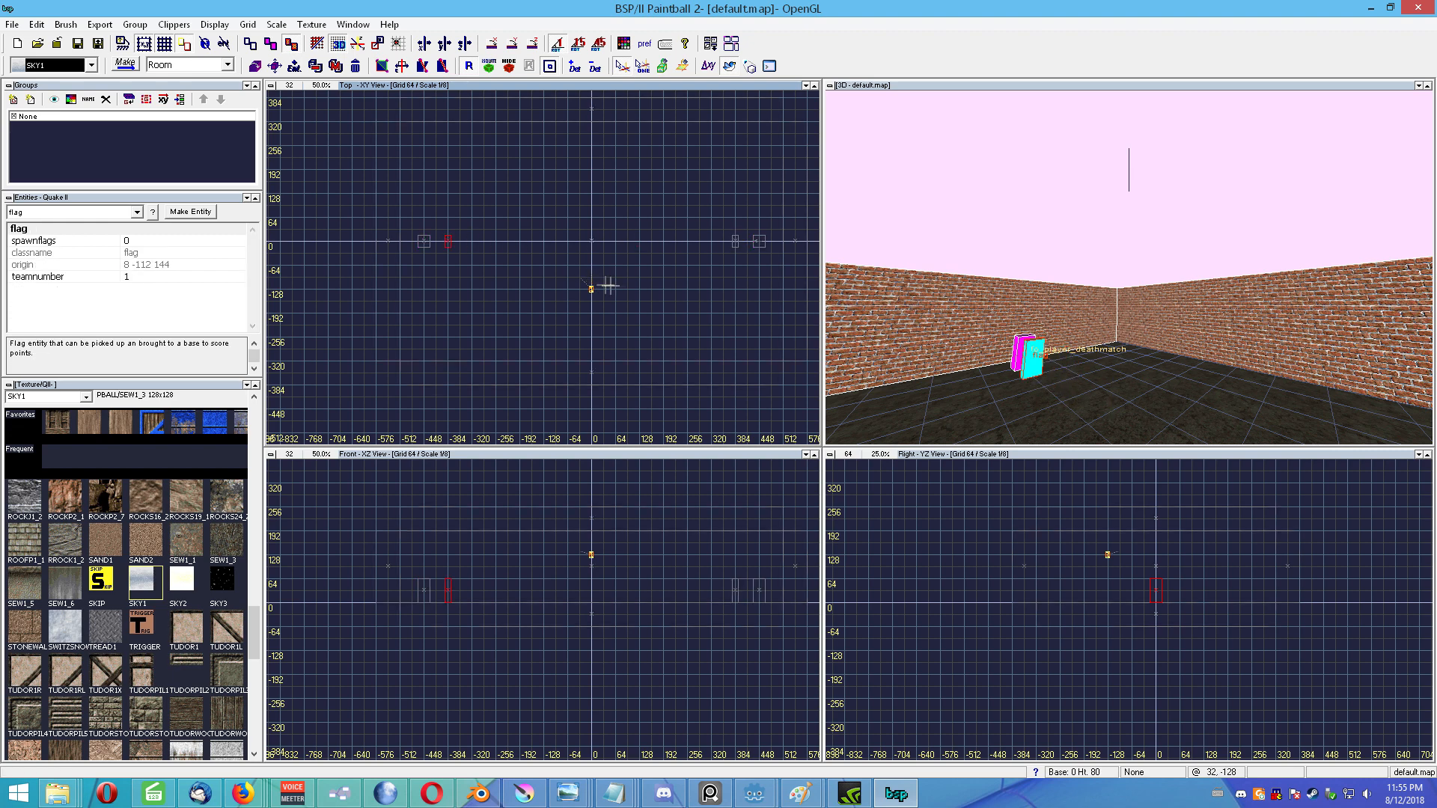
left_click(736, 241, "ctrl")
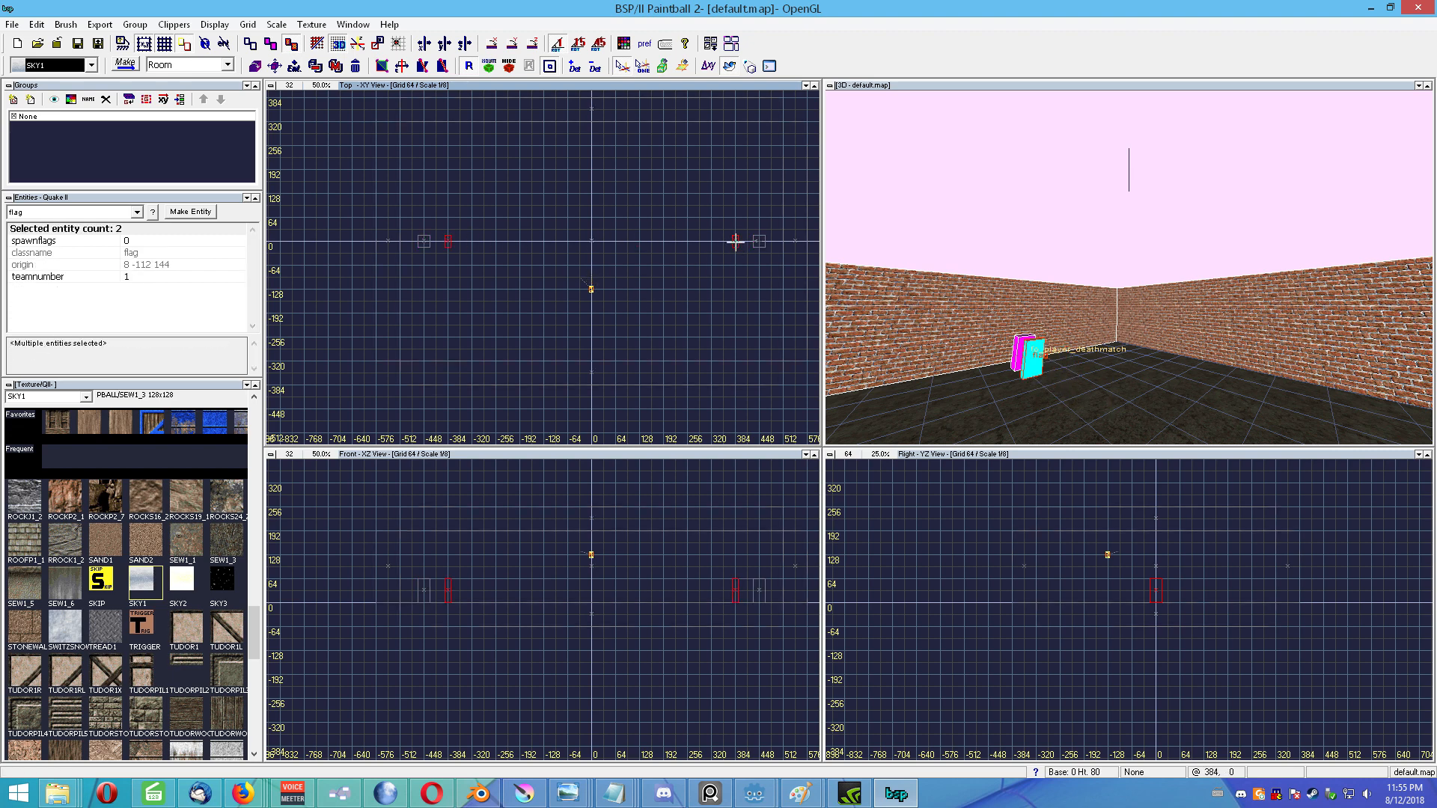
key("Escape")
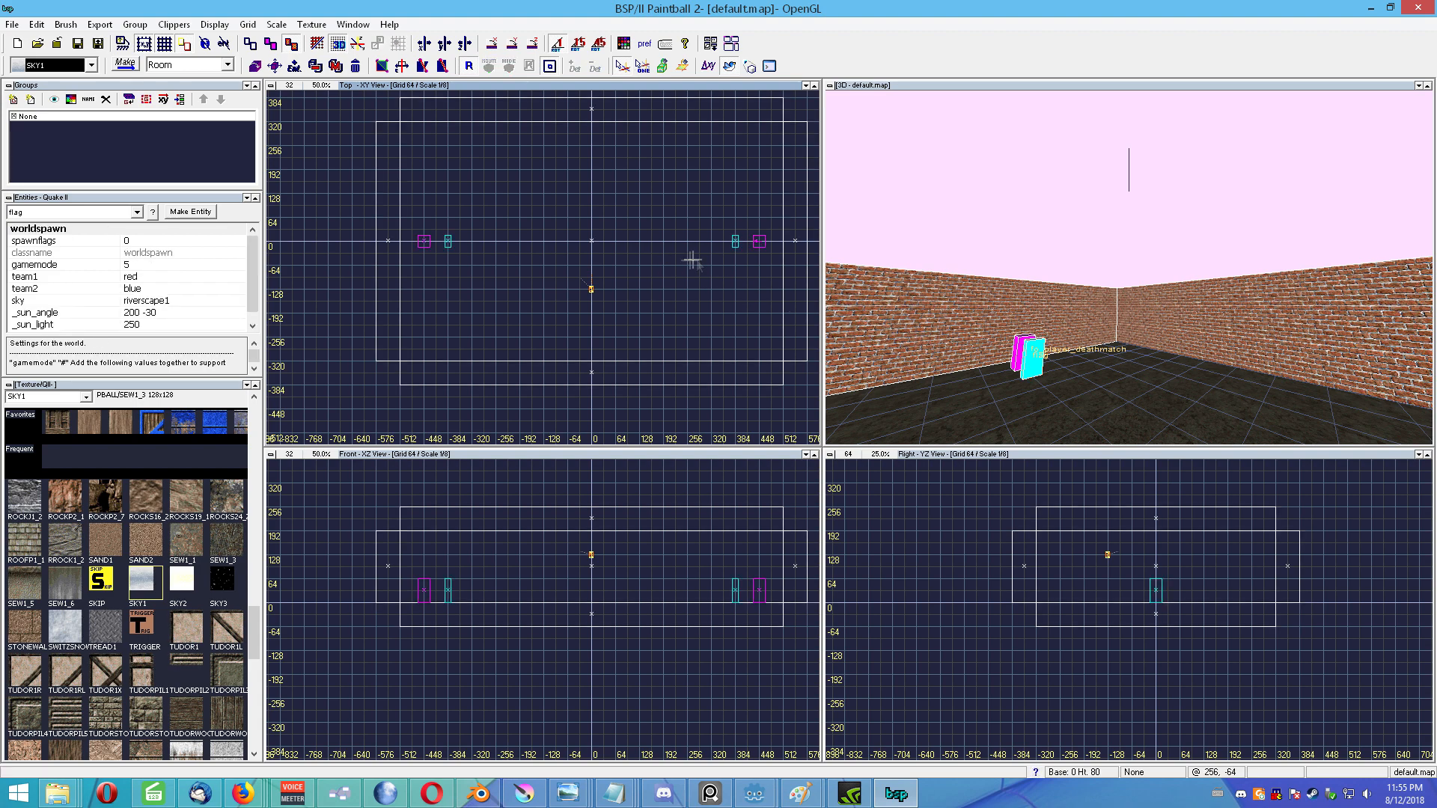
Step: Set the copied flag's teamnumber to 2 and check the team numbers of both flags
left_click(735, 241)
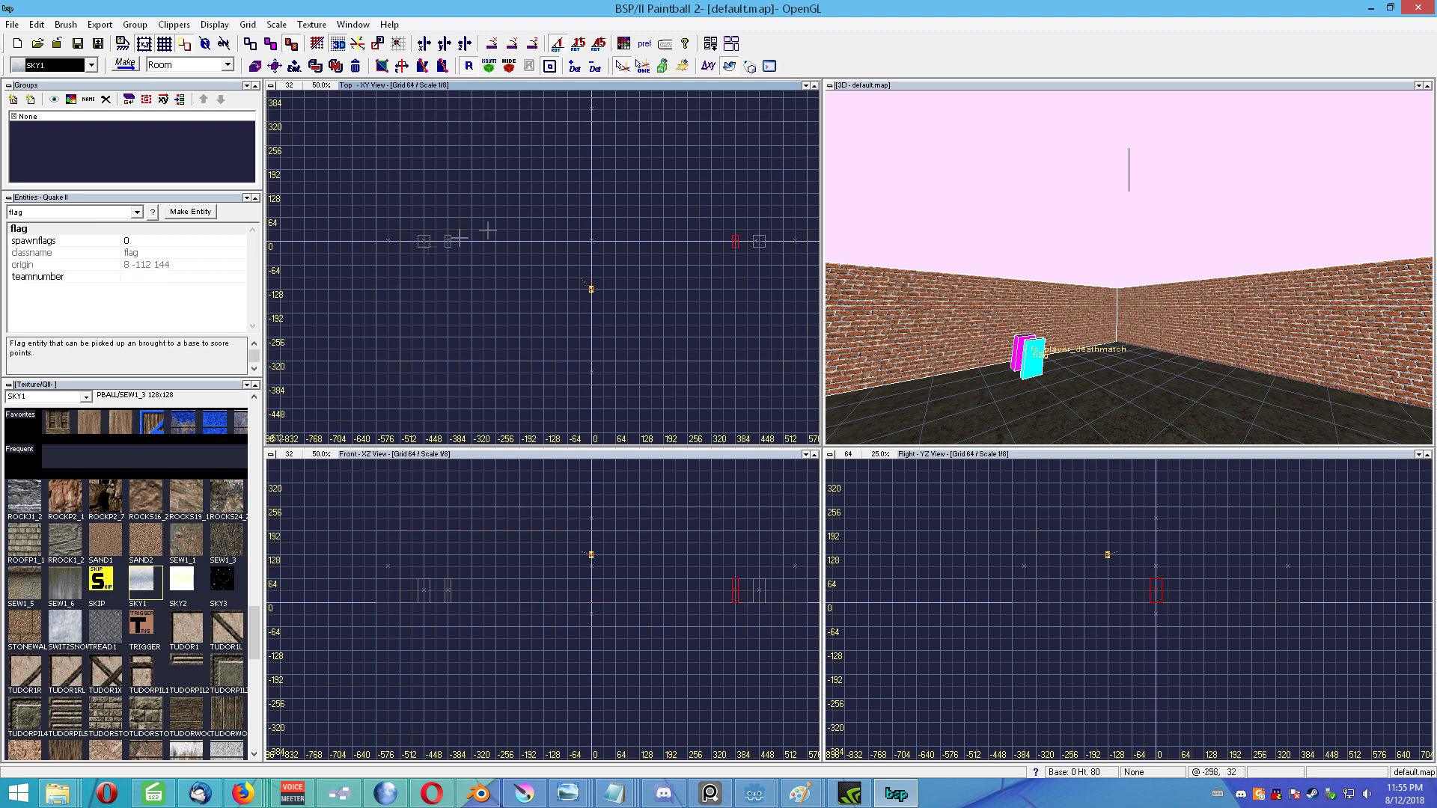
left_click(118, 277)
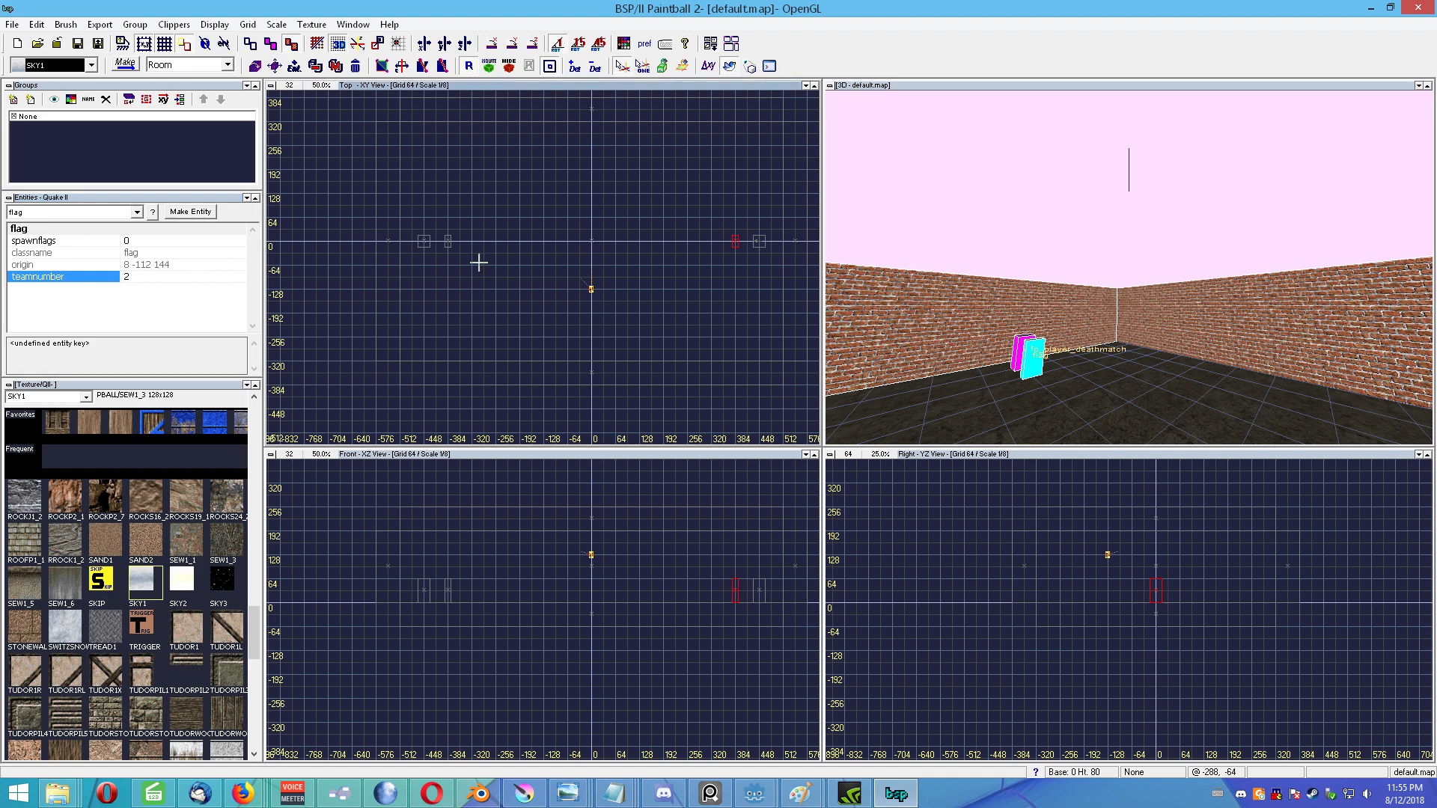
left_click(448, 241)
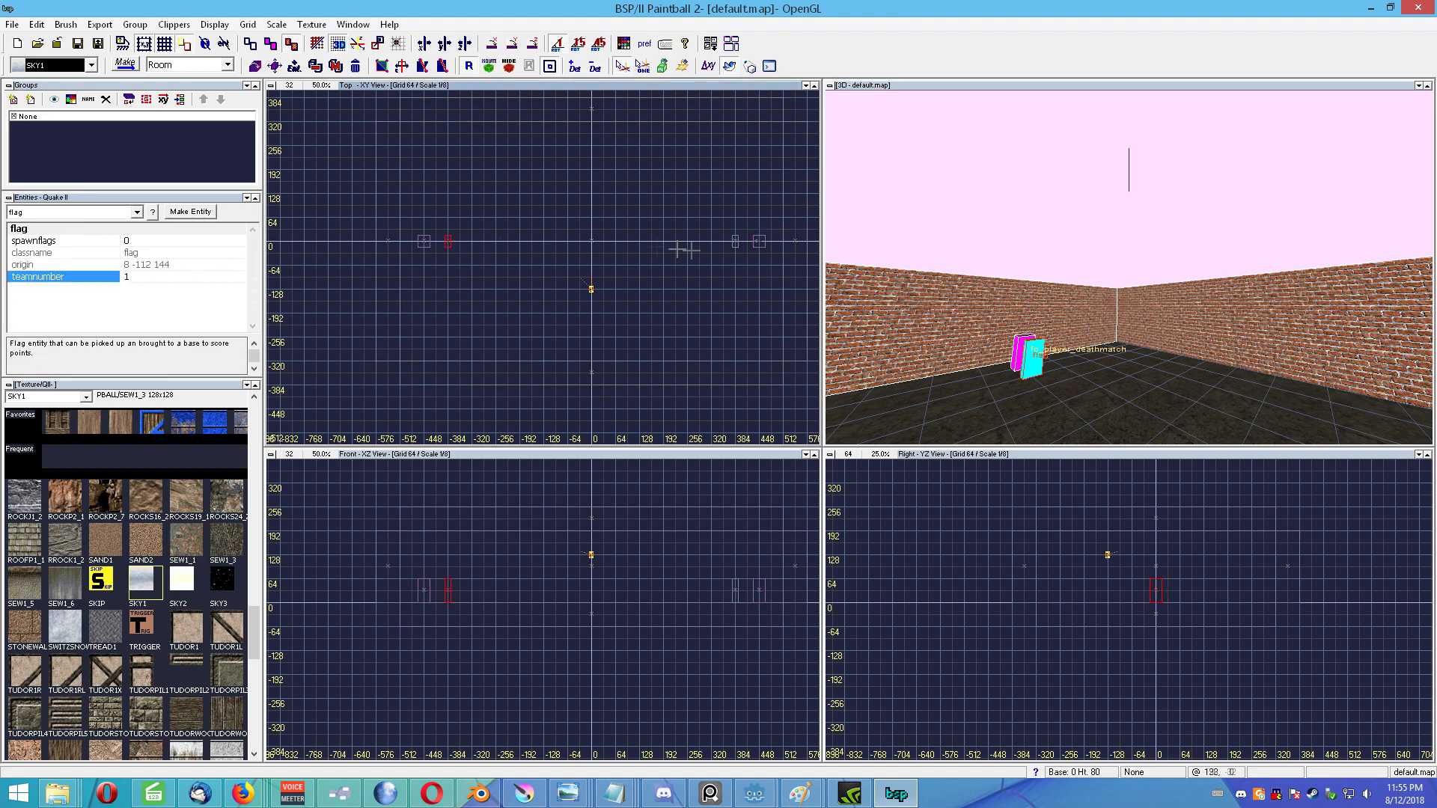
left_click(735, 241)
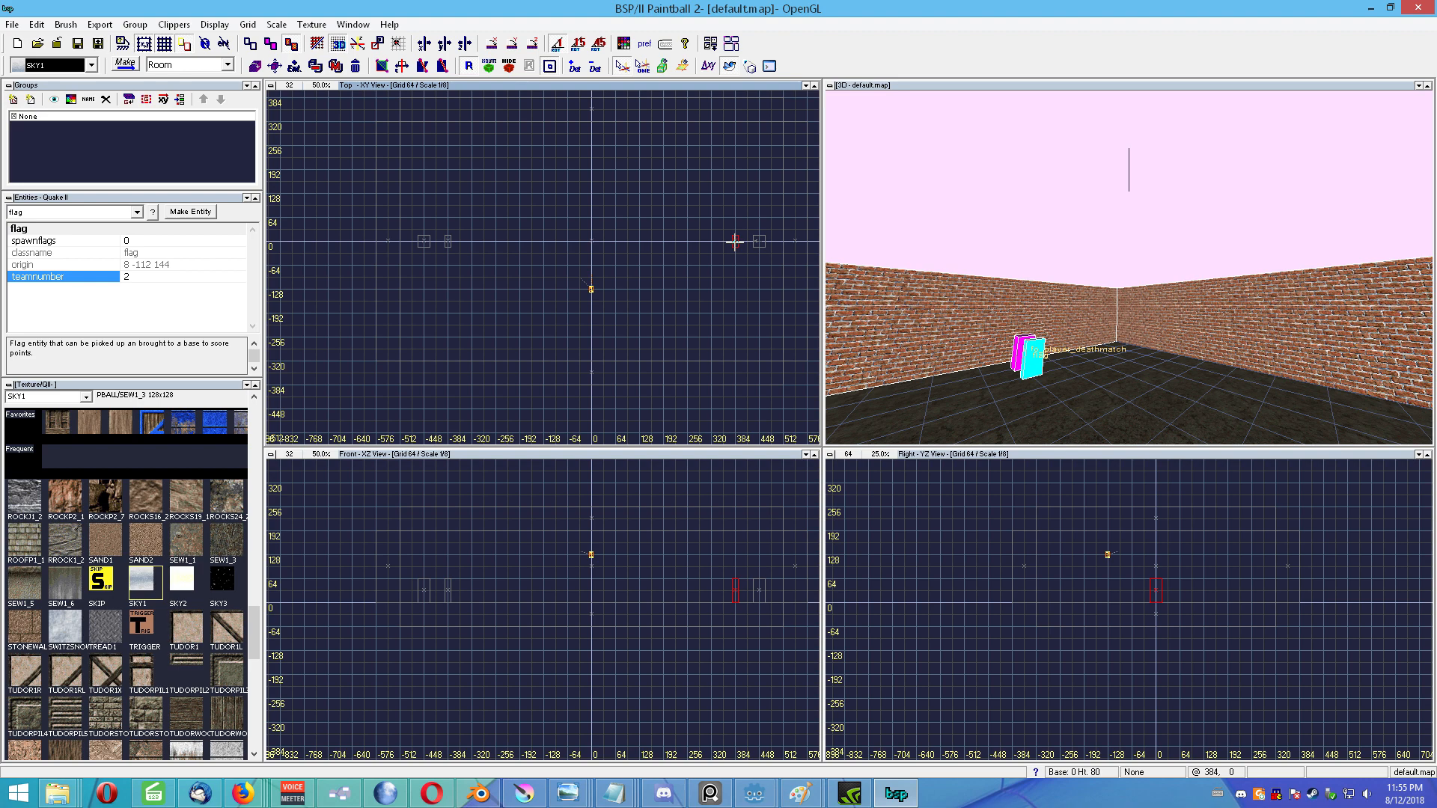
key("Escape")
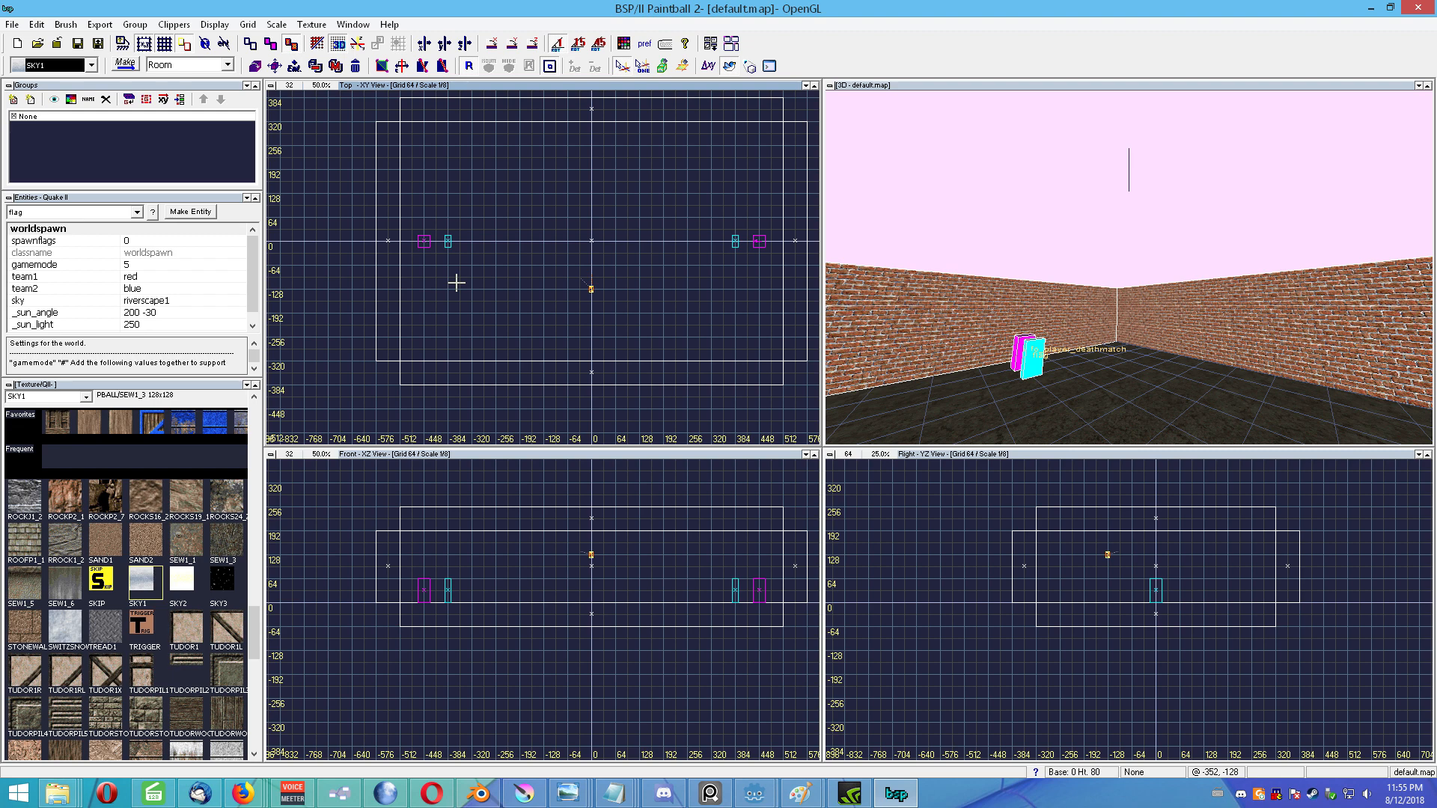
Step: Draw a brush with the TRIGGER texture around the team 1 flag, about 64 by 128 units in plan
left_click(139, 628)
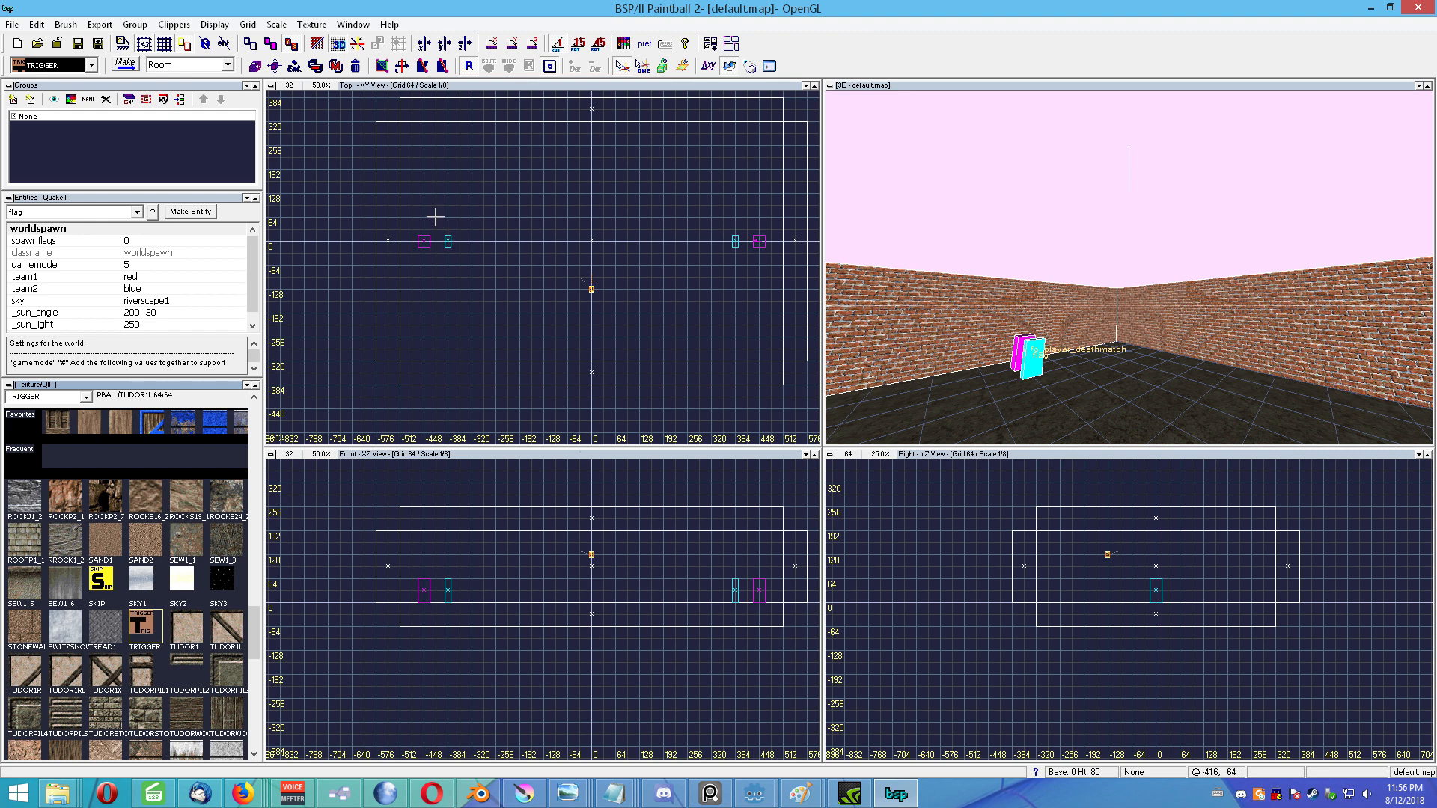
left_click_drag(435, 217, 462, 269)
left_click_drag(452, 595, 450, 589)
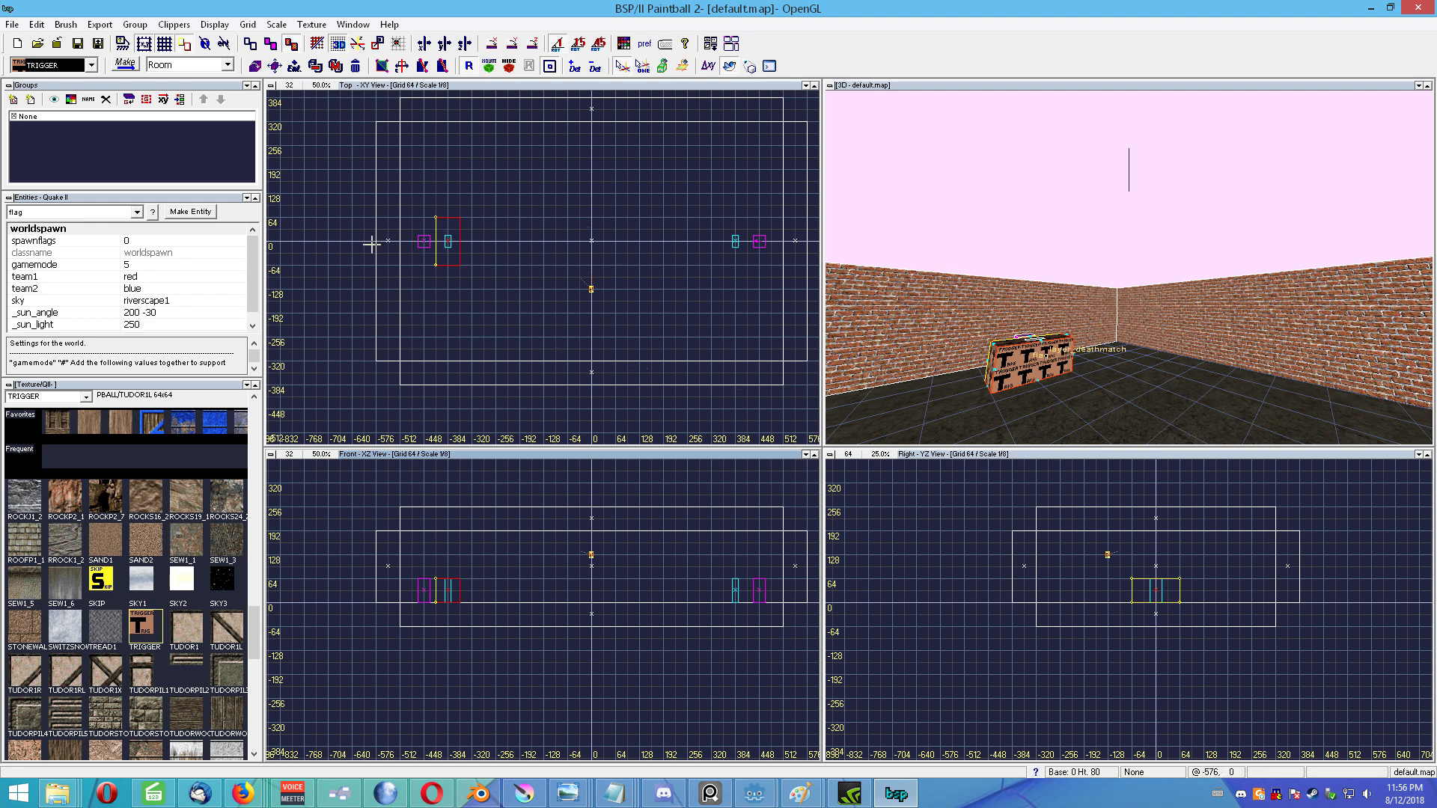
Step: Turn the trigger brush around the team 1 flag into a base entity and add a teamnumber key with the value 1
left_click(137, 212)
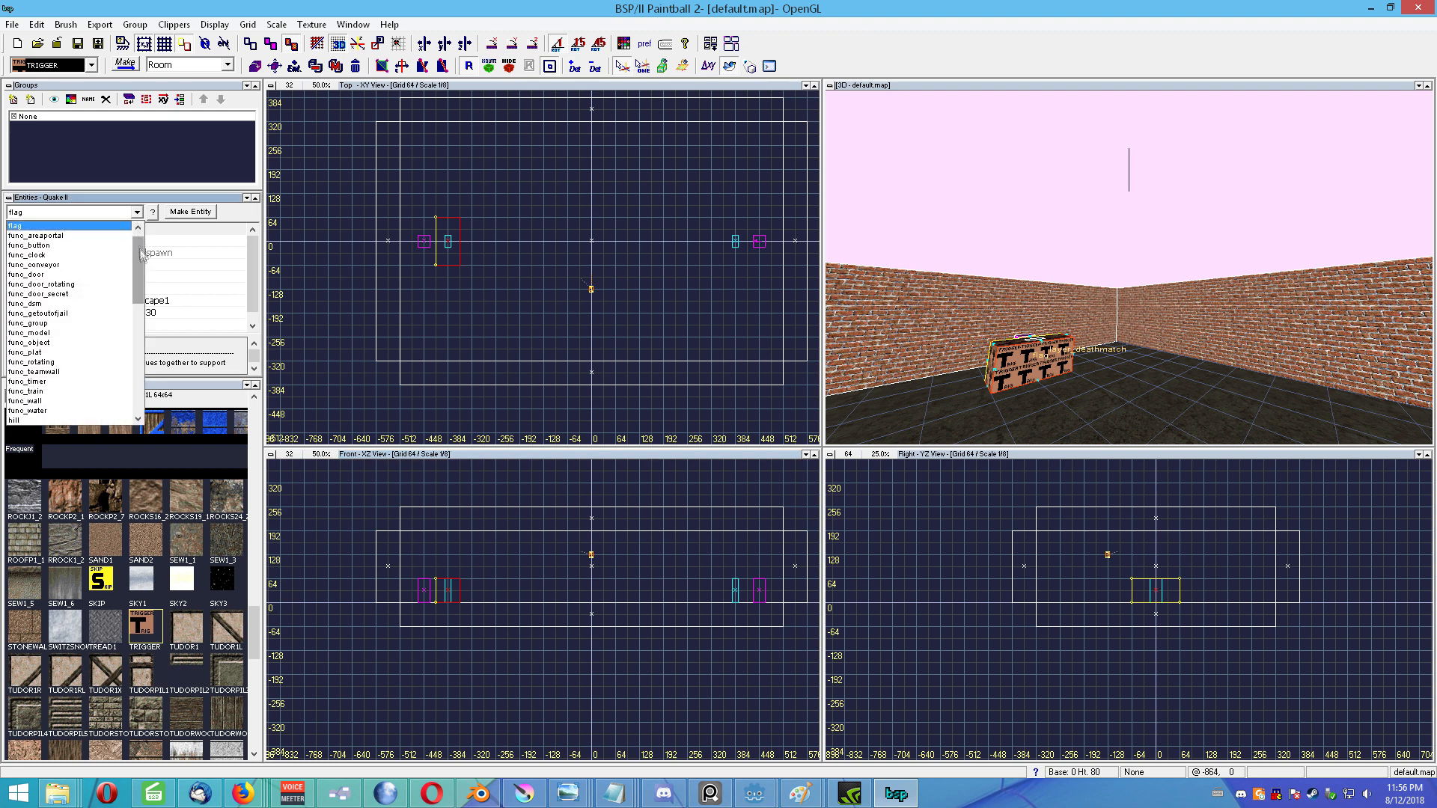
left_click(30, 226)
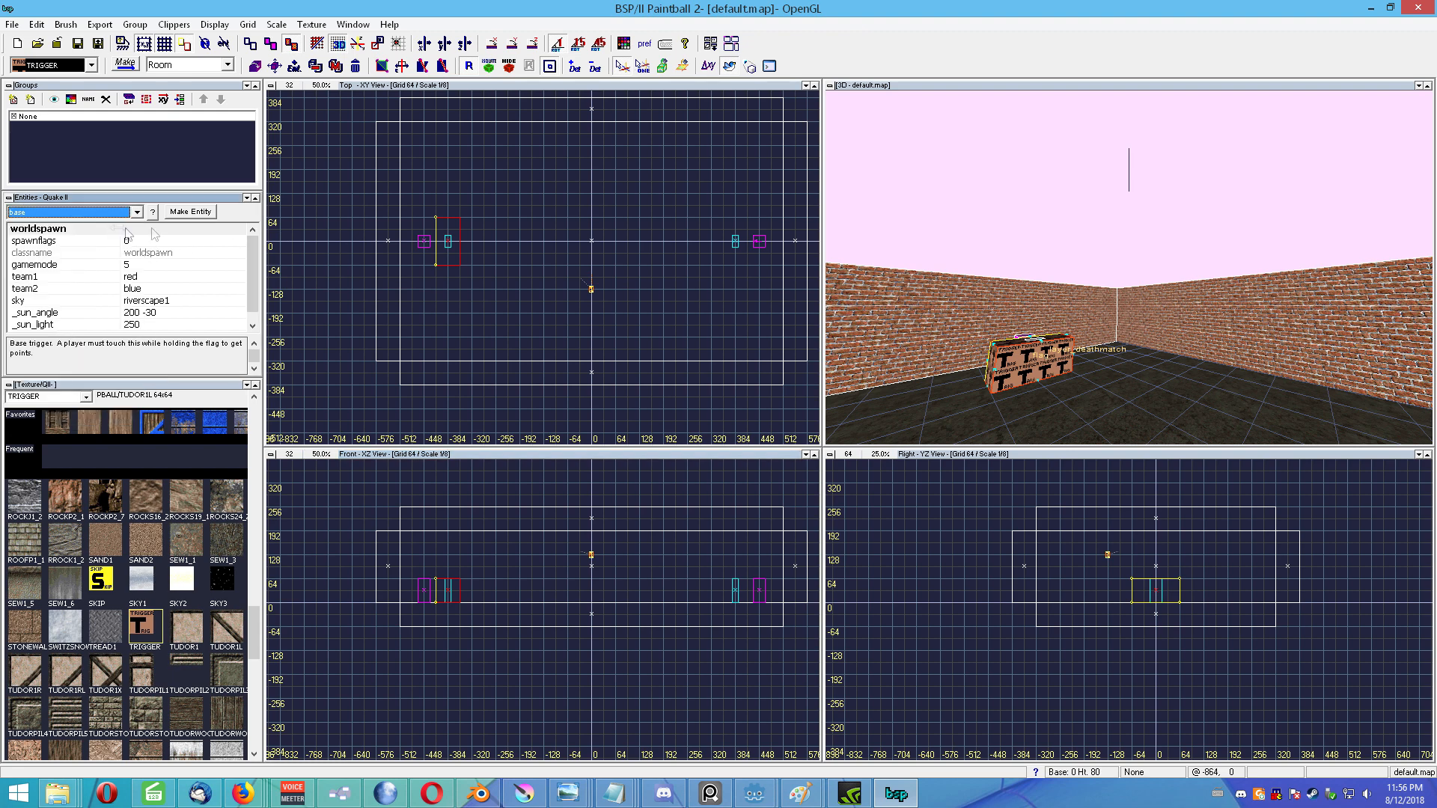
left_click(196, 212)
left_click(126, 302)
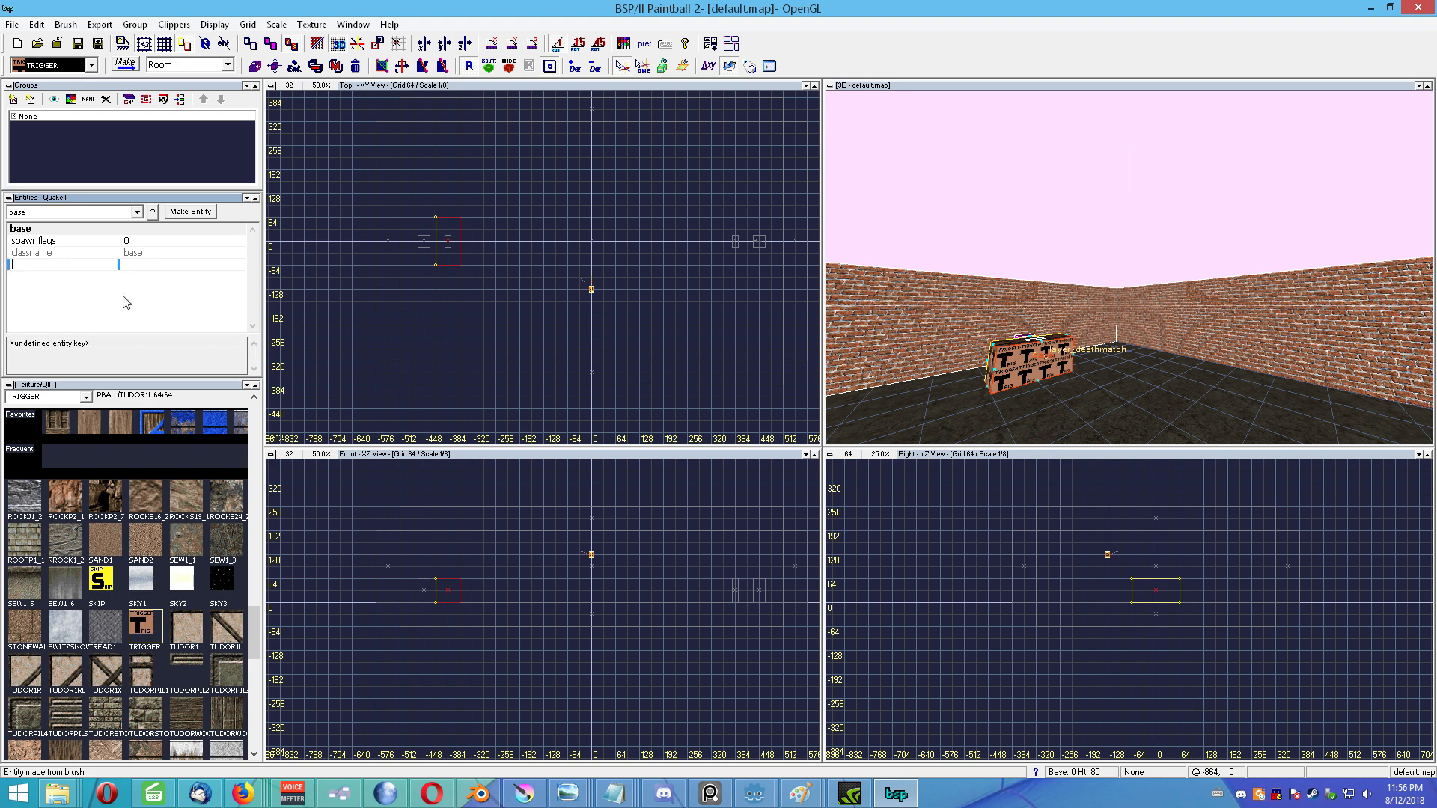
type("teamnumber")
key("Tab")
type("1")
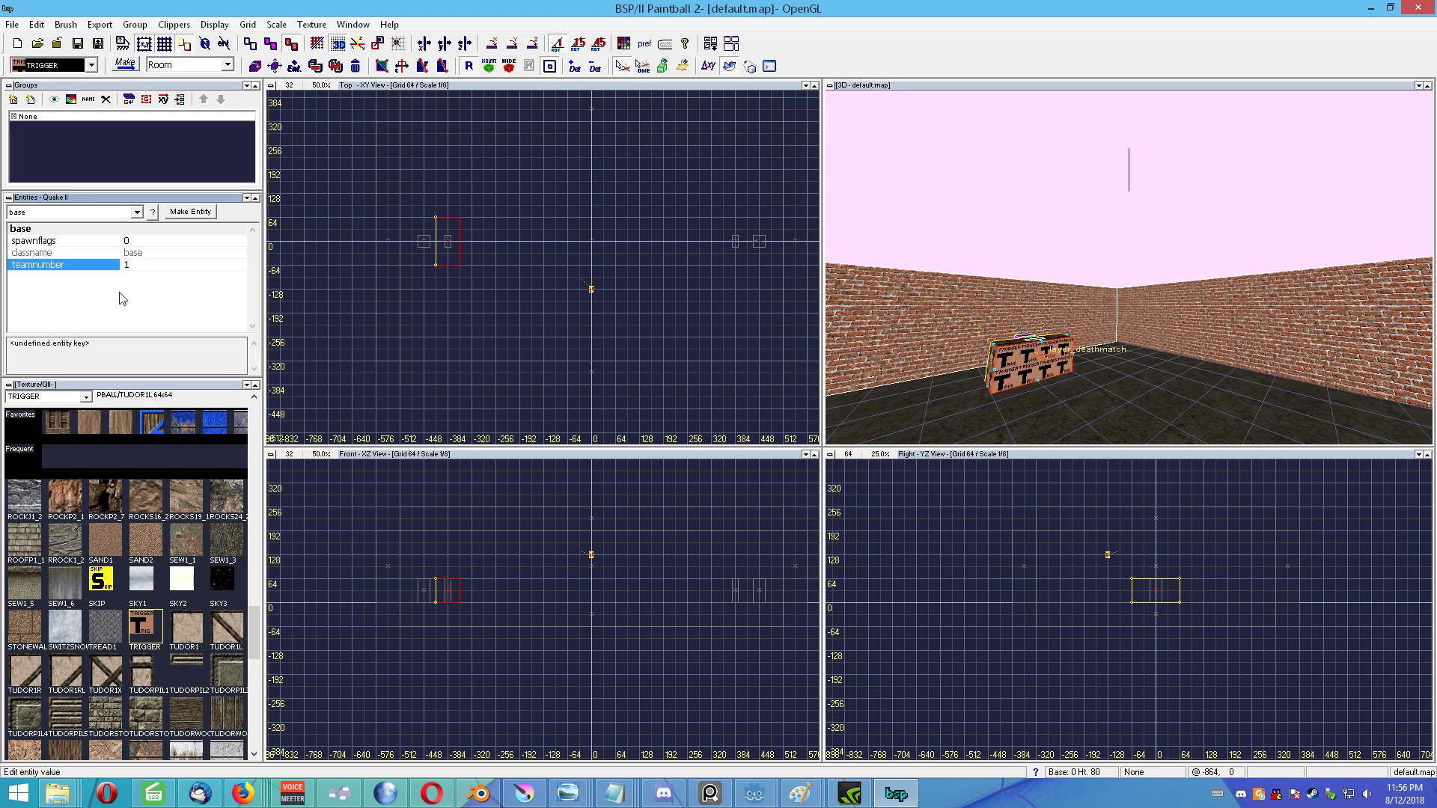
Step: Place a copy of the base trigger around the team 2 flag and set its teamnumber to 2
key("Escape")
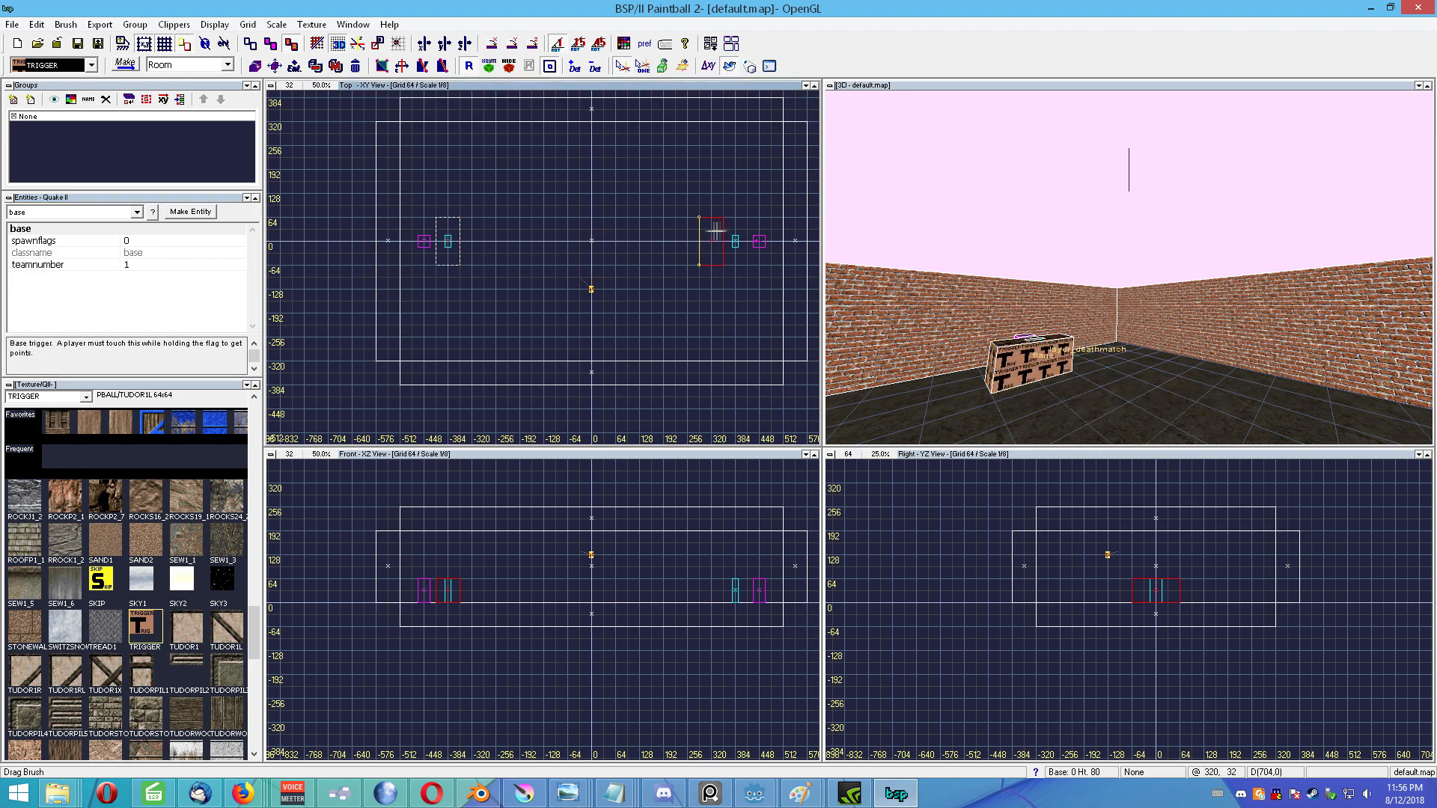
left_click(737, 232)
left_click(148, 265)
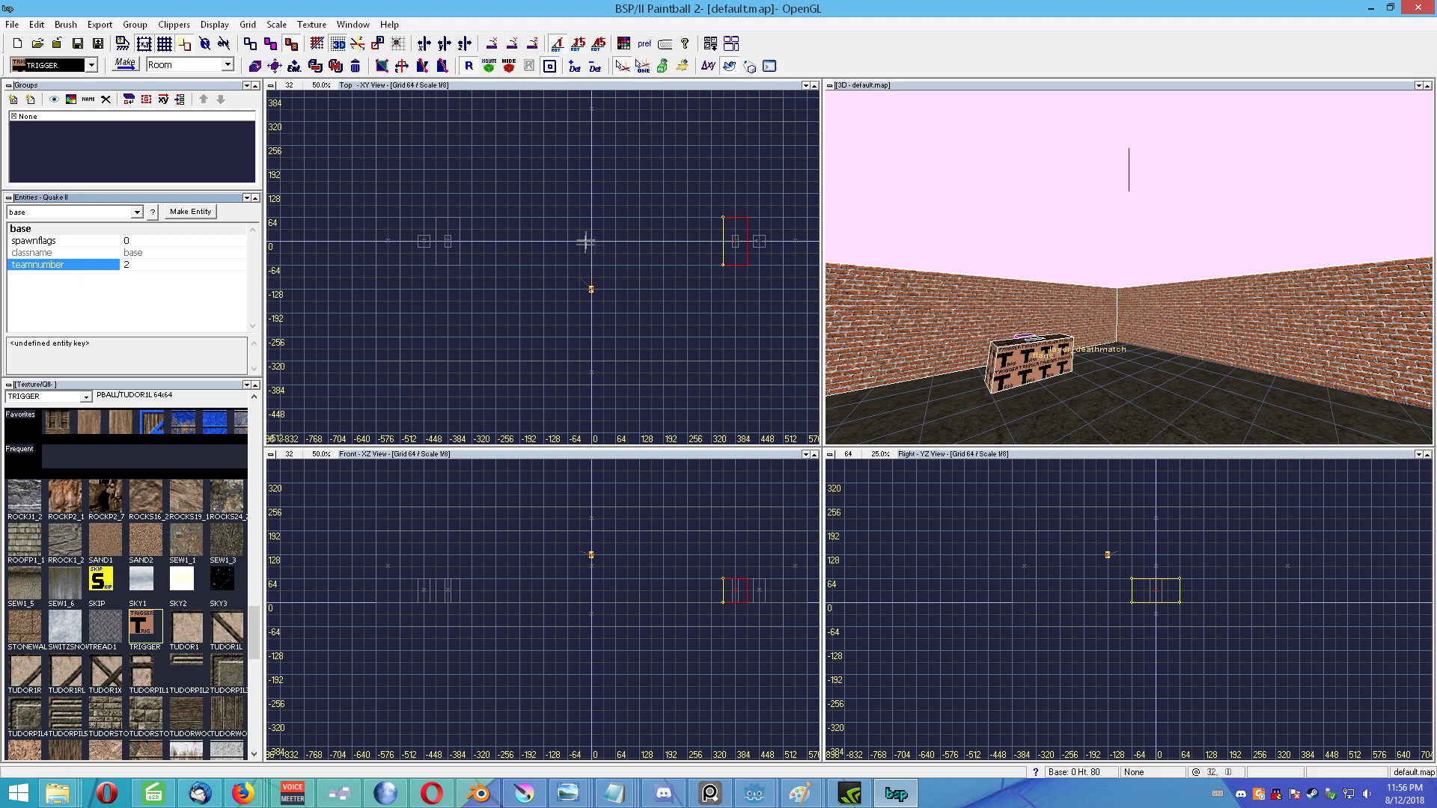
Step: Save the map as mymap.map in the mapfiles folder
left_click(79, 45)
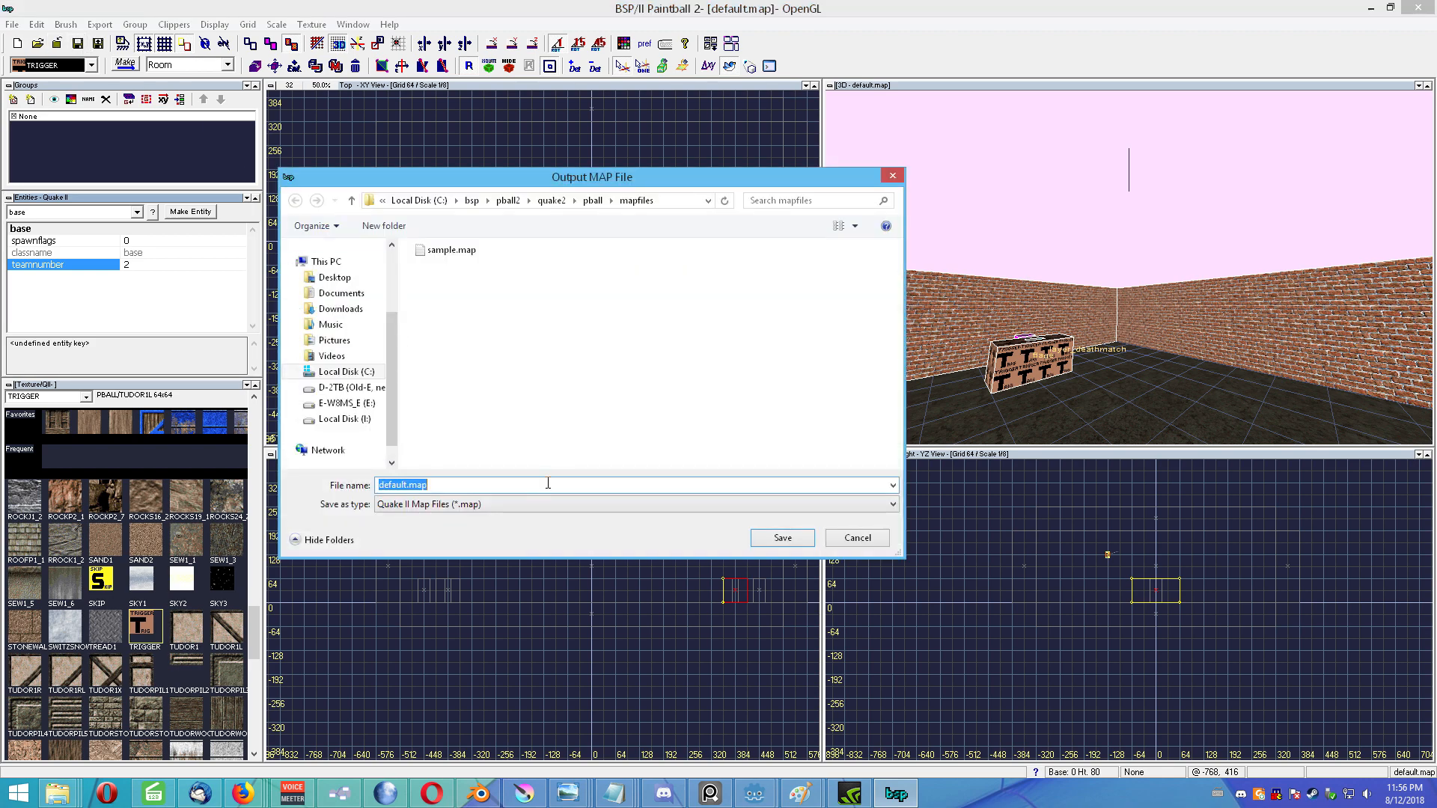
type("mymap.map")
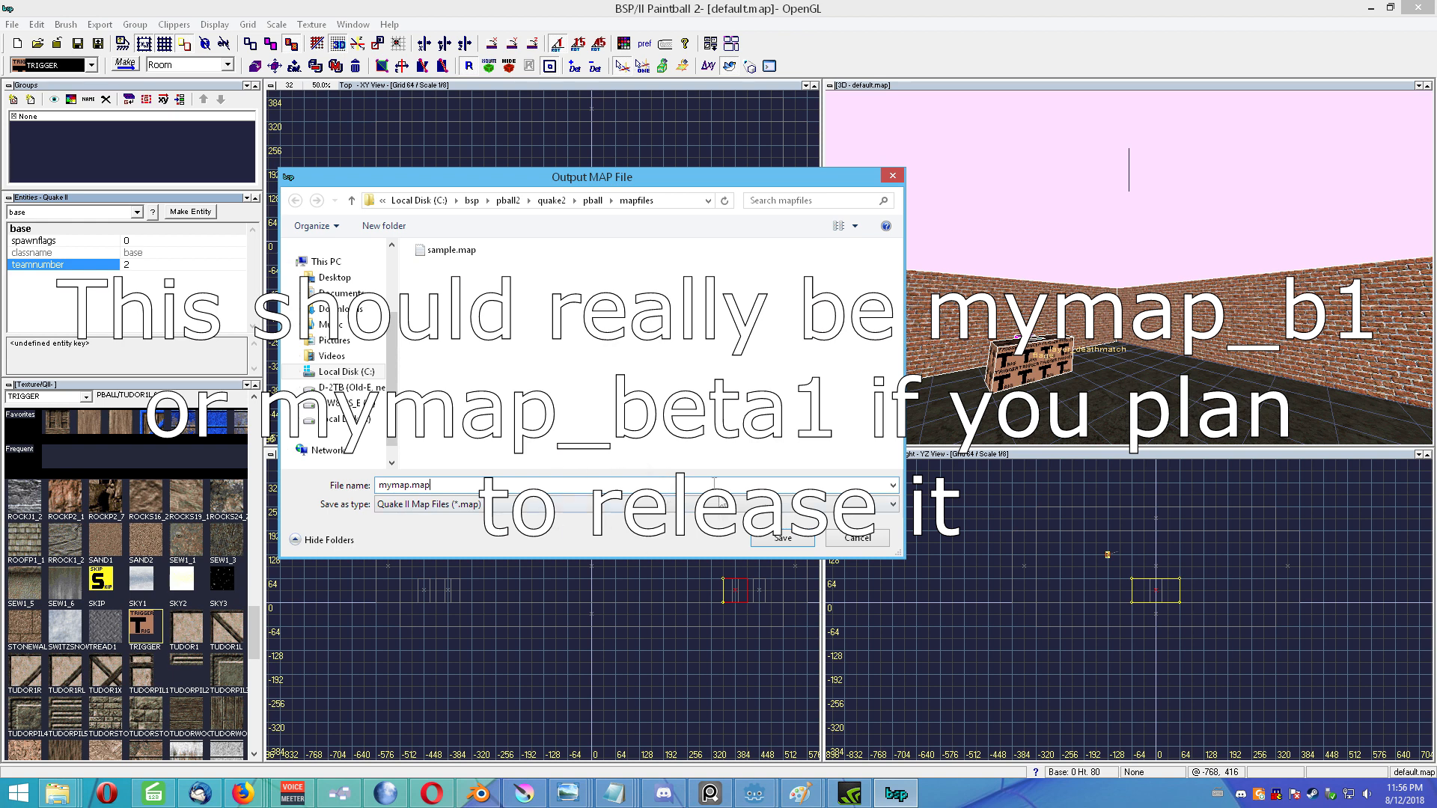
left_click(784, 539)
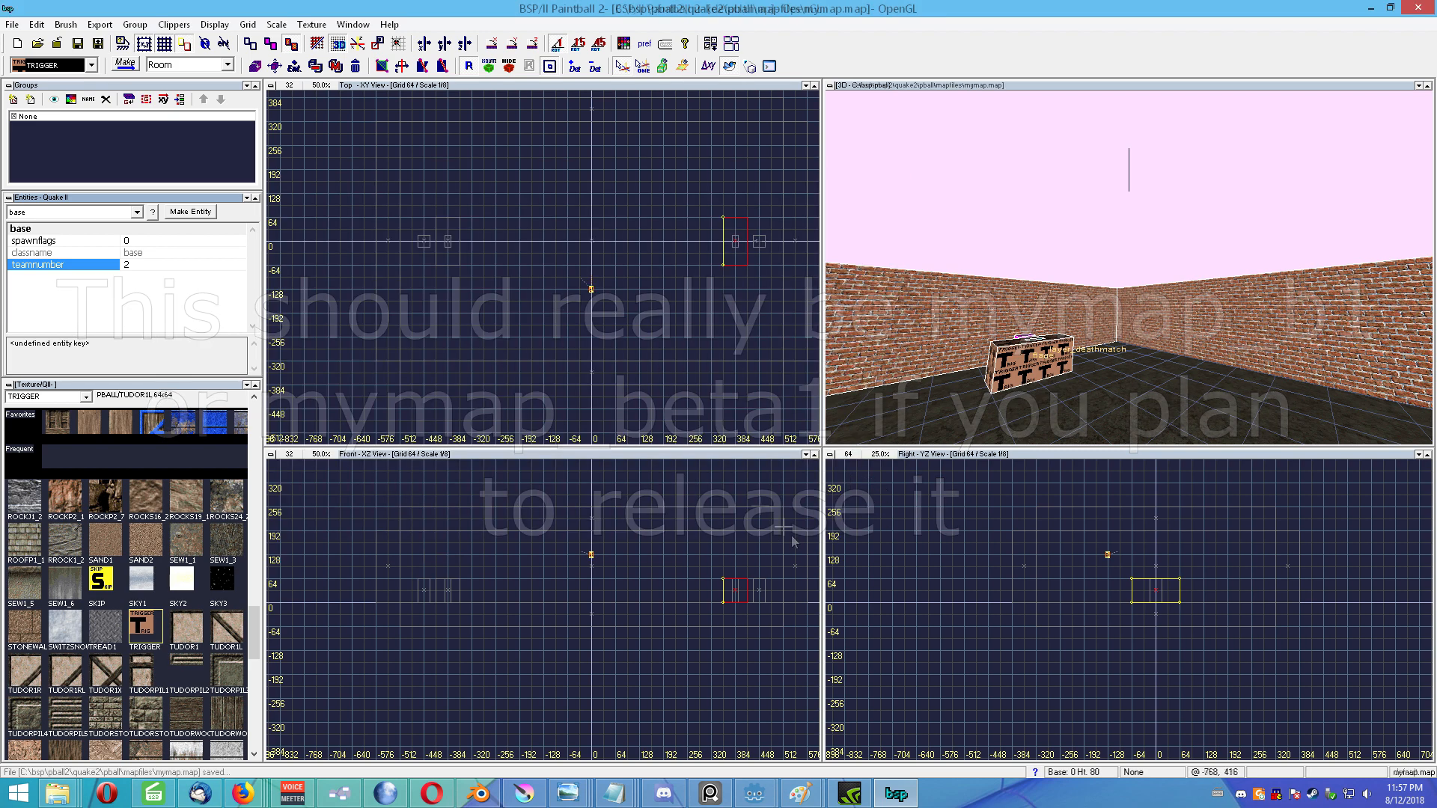
Step: Compile the map with qbsp vis rad.bat, launch it in Paintball 2 and look around the blue spawn
left_click(99, 24)
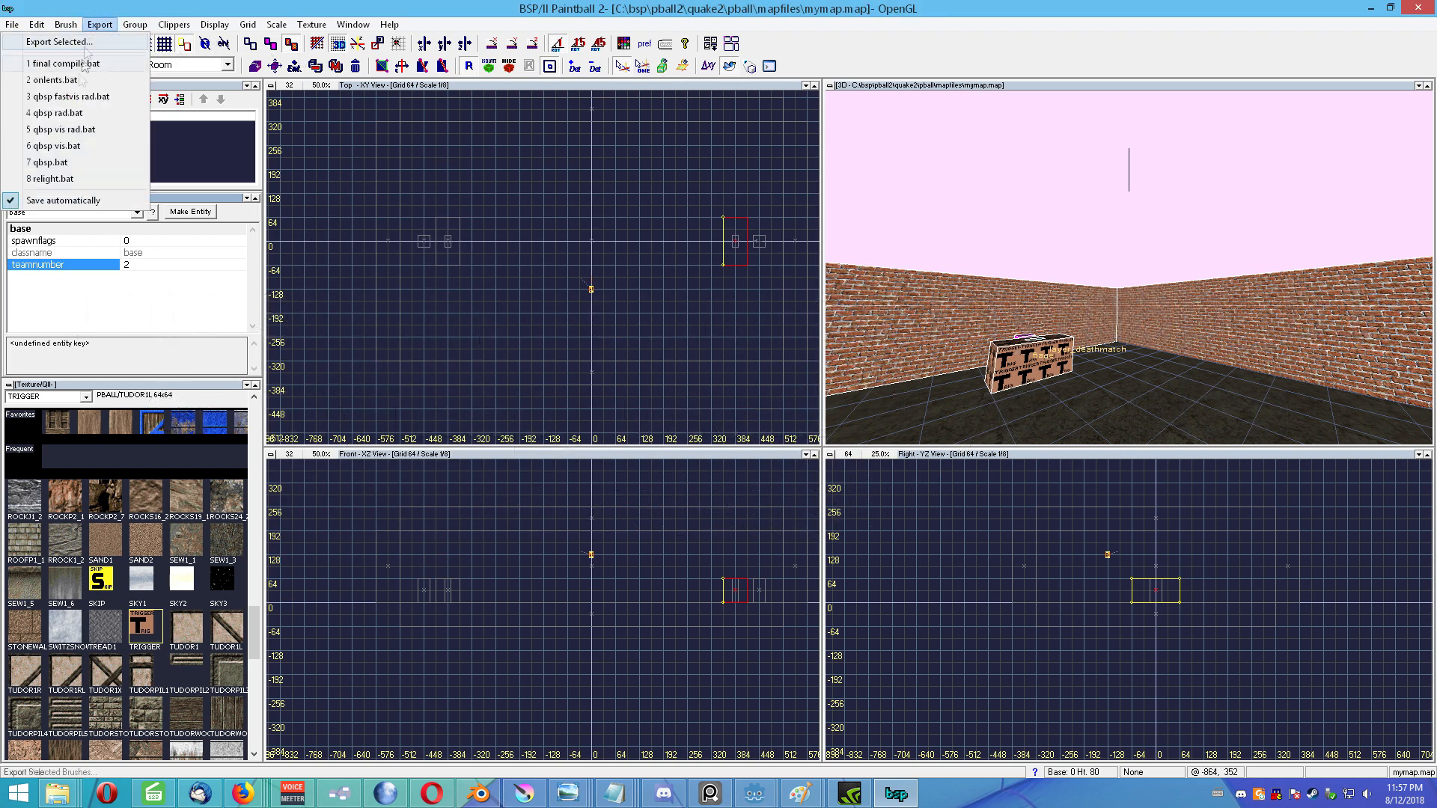
left_click(69, 131)
left_click(764, 410)
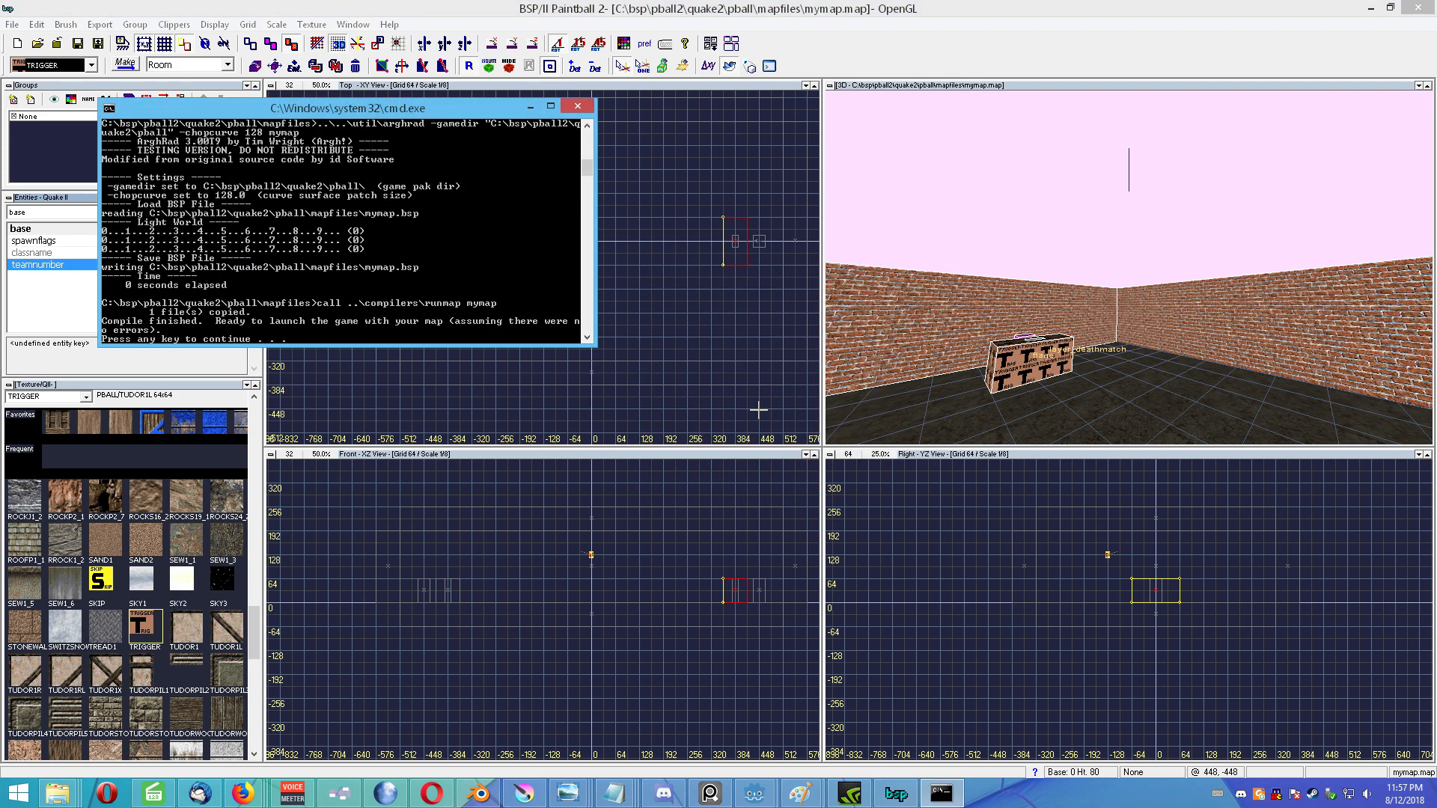
key("Return")
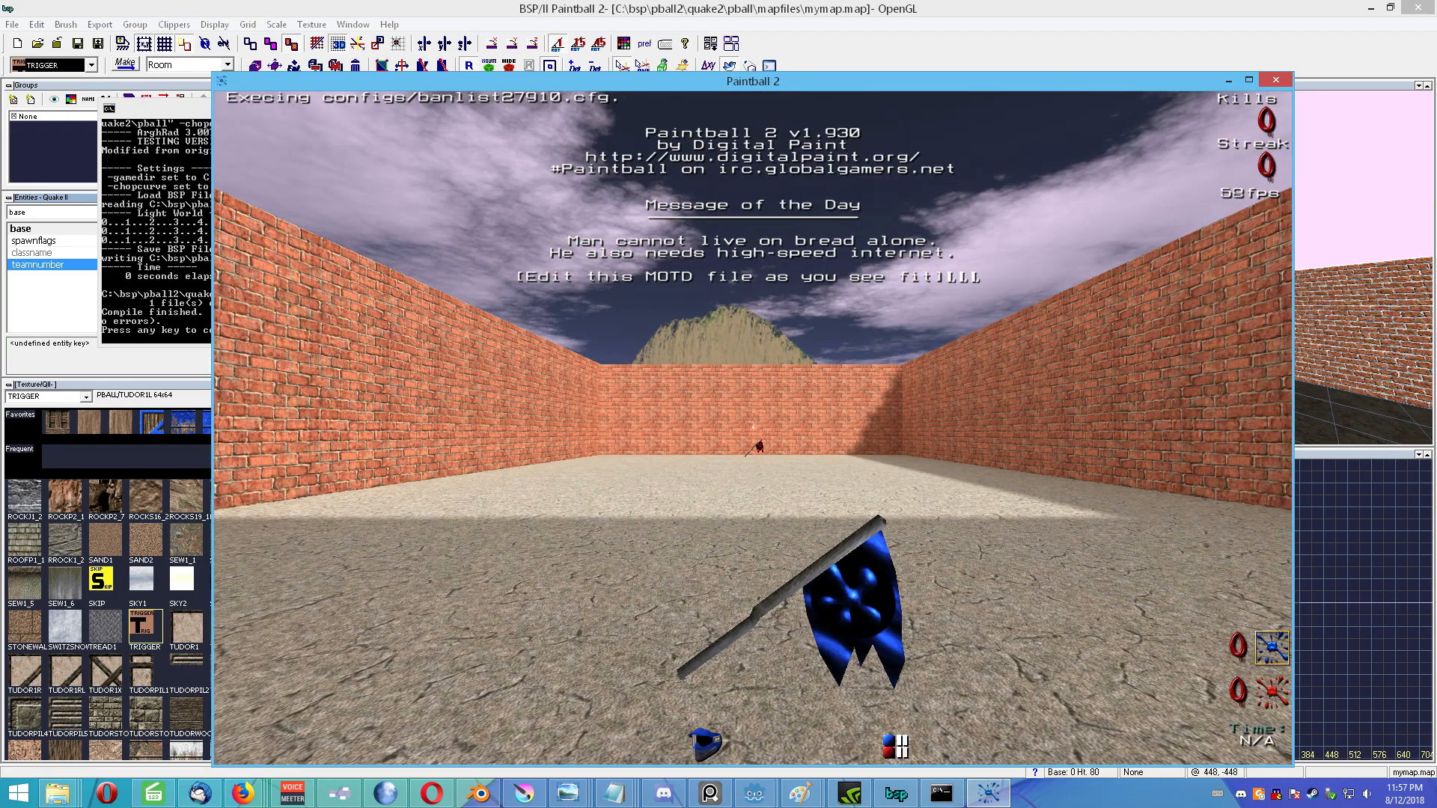
key("a")
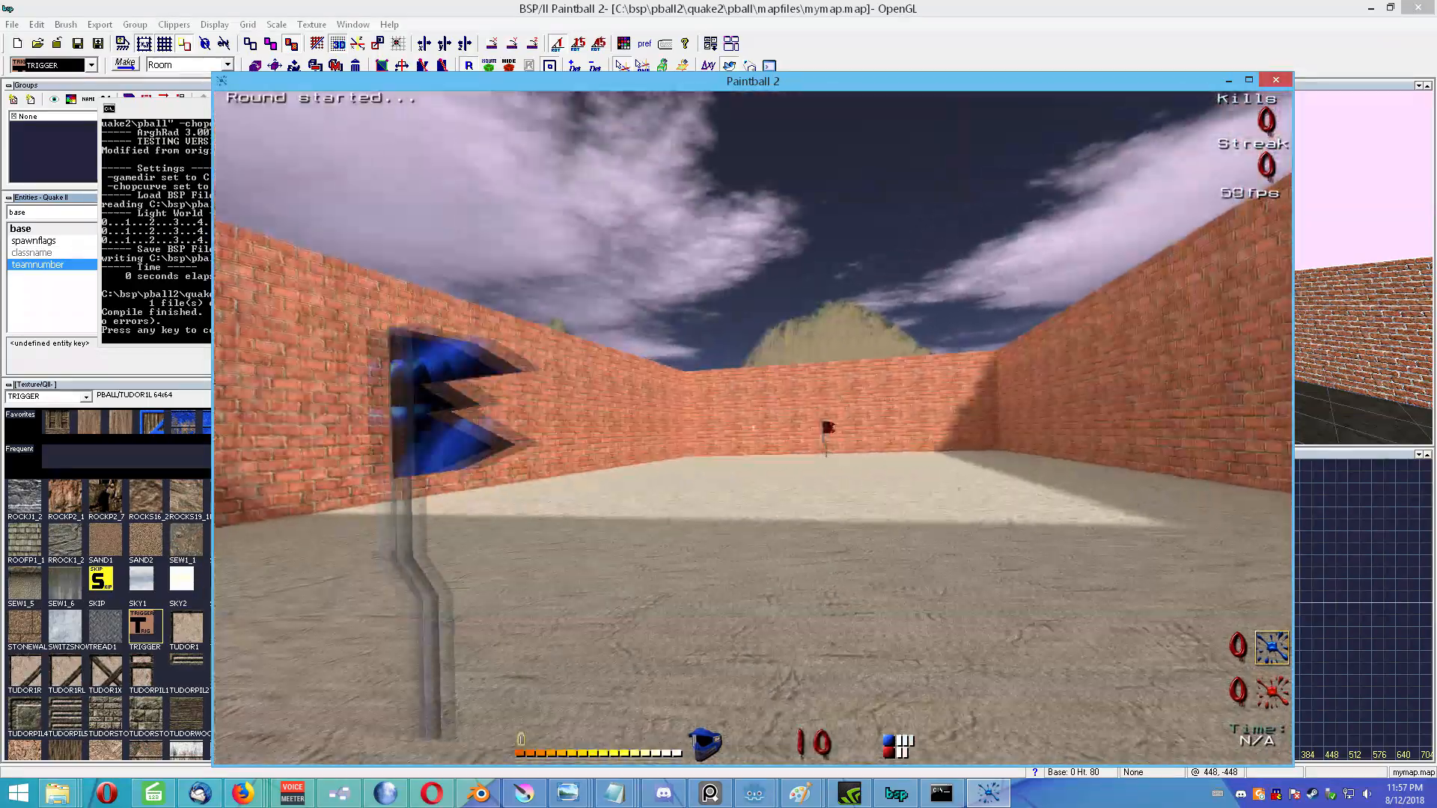
key("s")
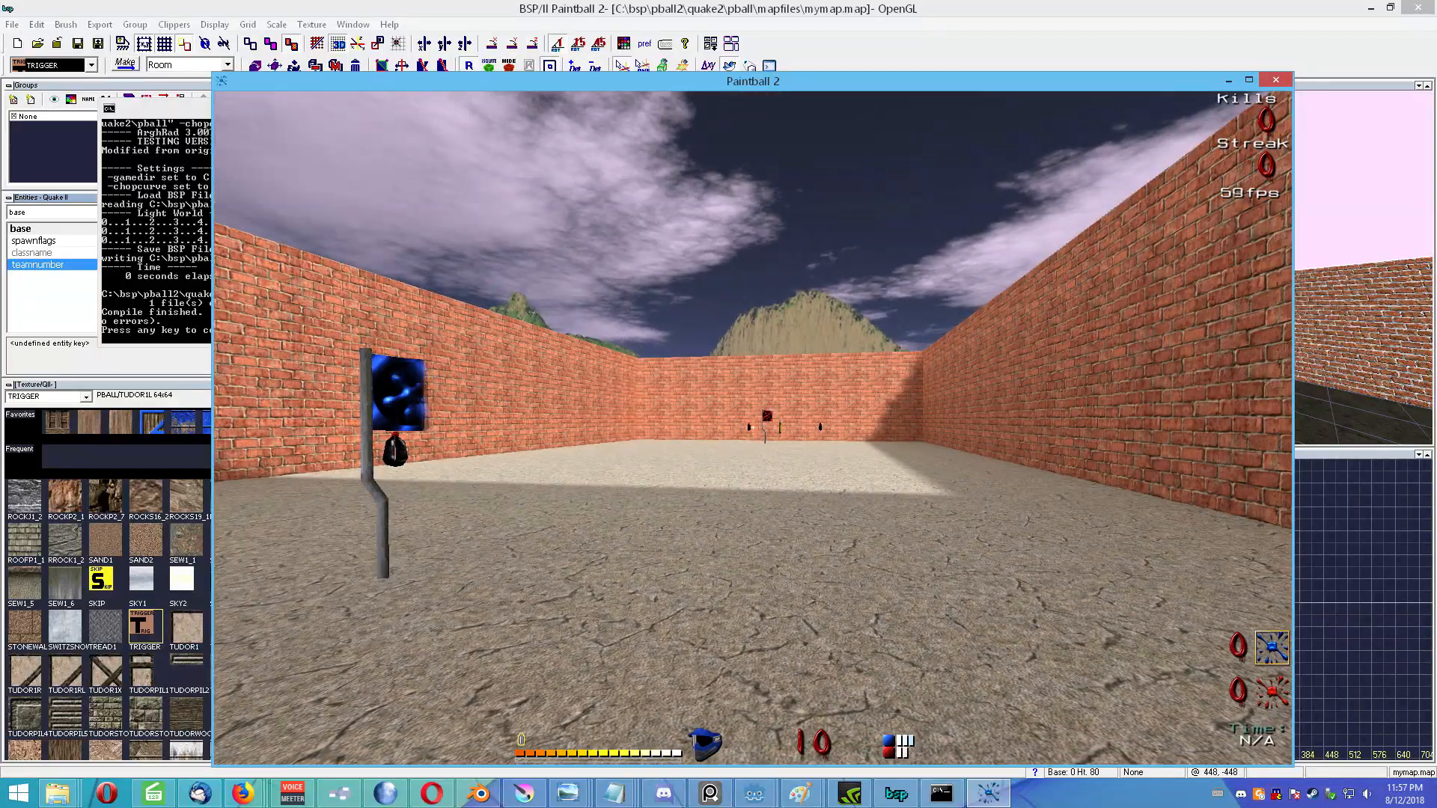
Step: Query the debug1 variable in the game console and set it in turn to 0, 1 and 2
key("grave")
type("debug1")
key("Return")
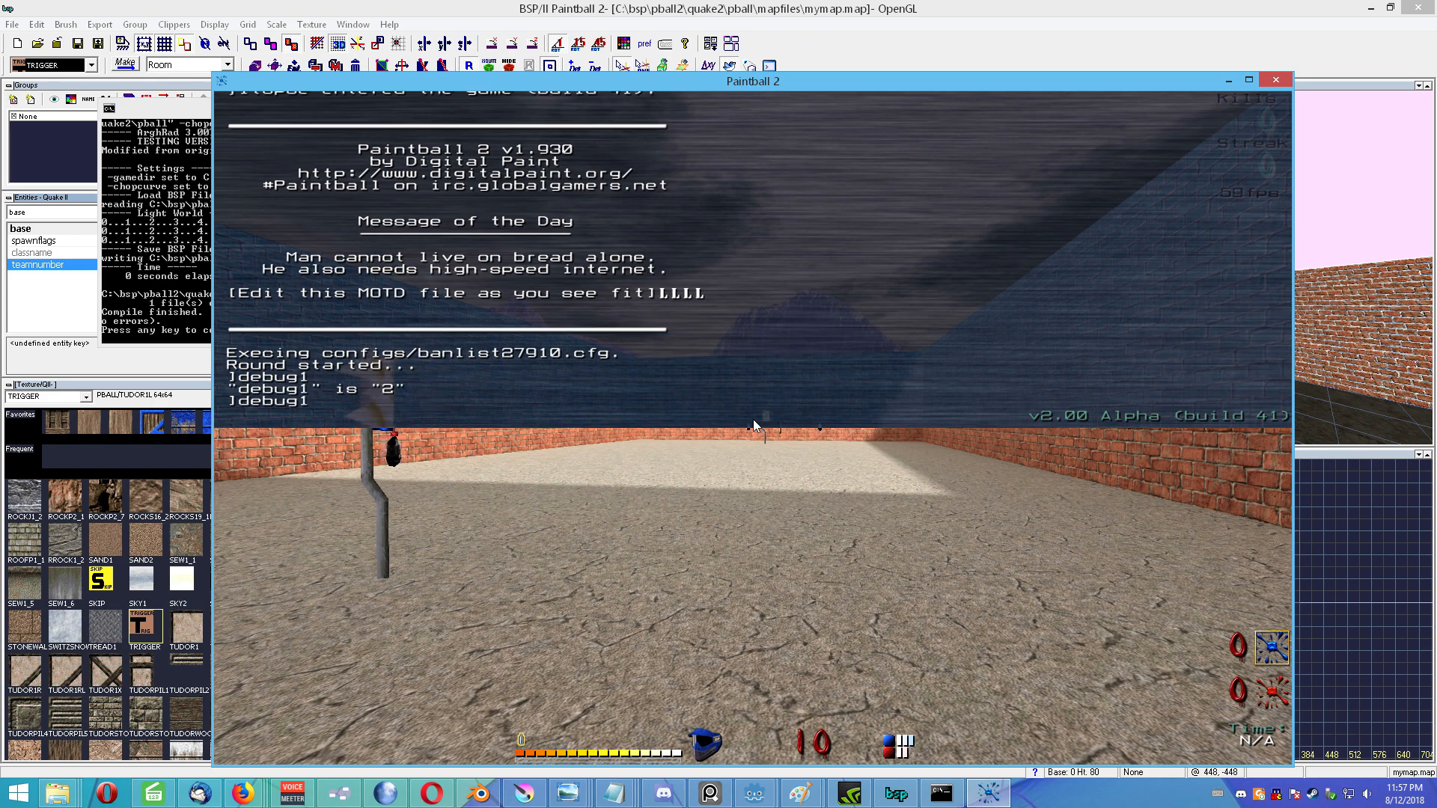
type("0")
key("Return")
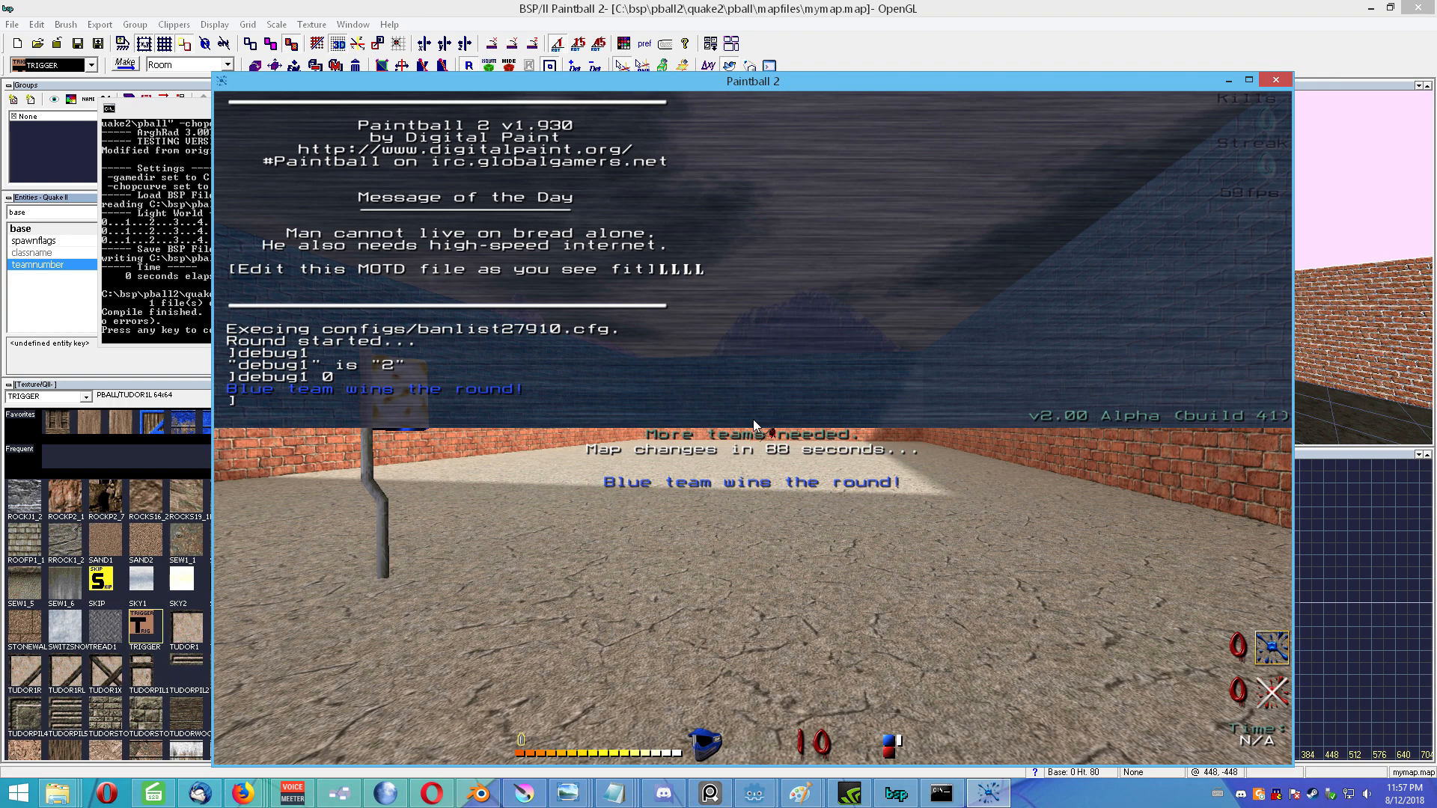
type("debug1 1")
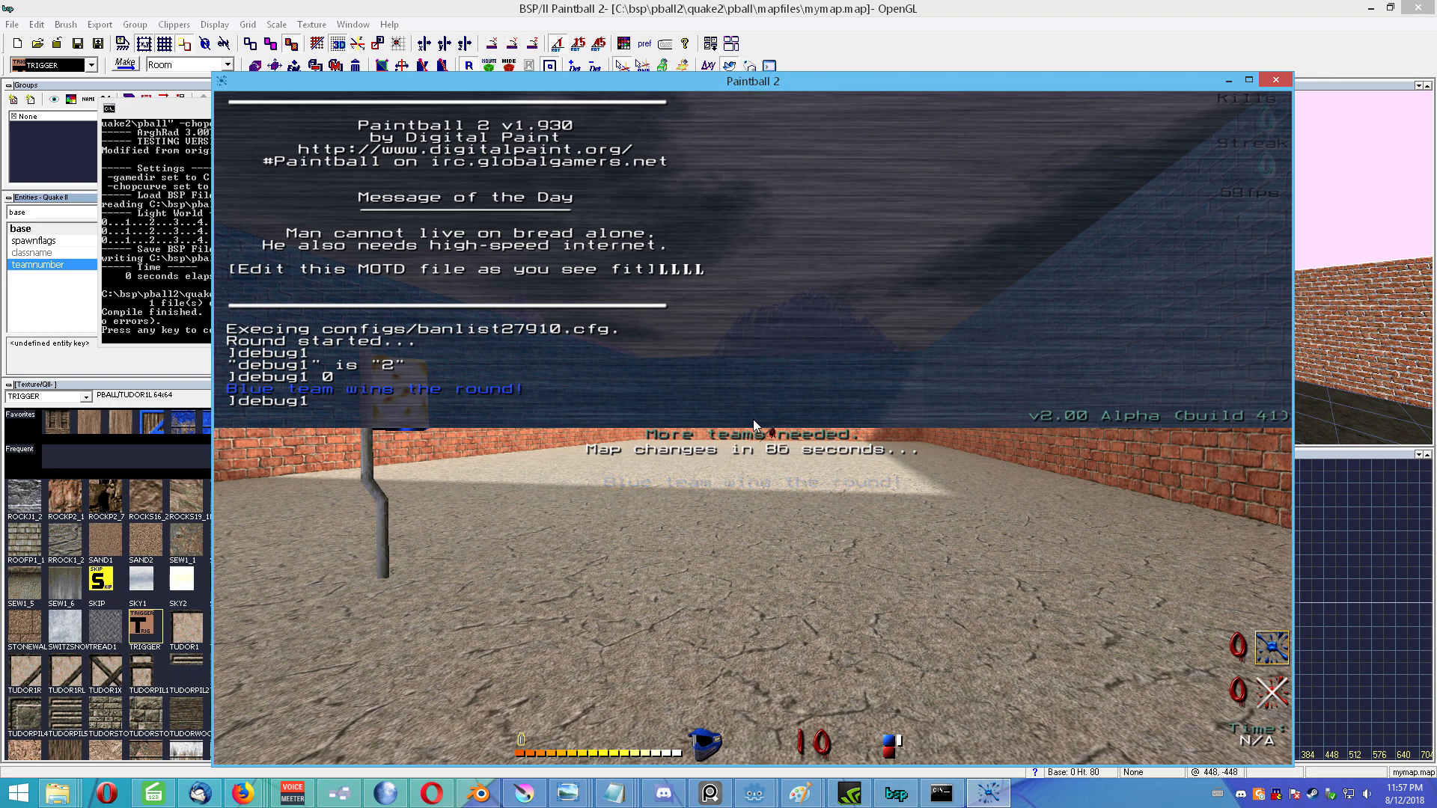
key("Return")
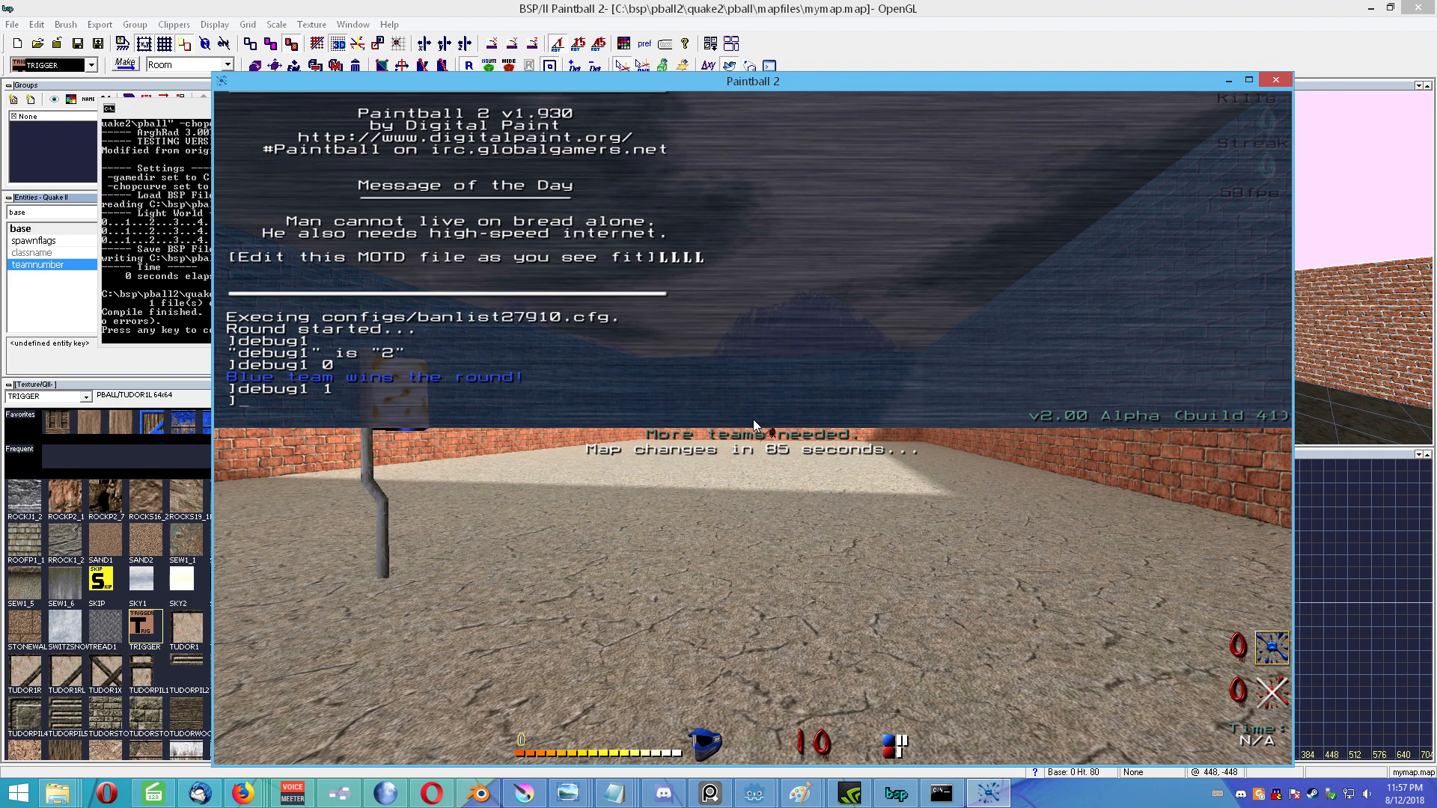
key("Up")
key("BackSpace")
type("2")
key("Return")
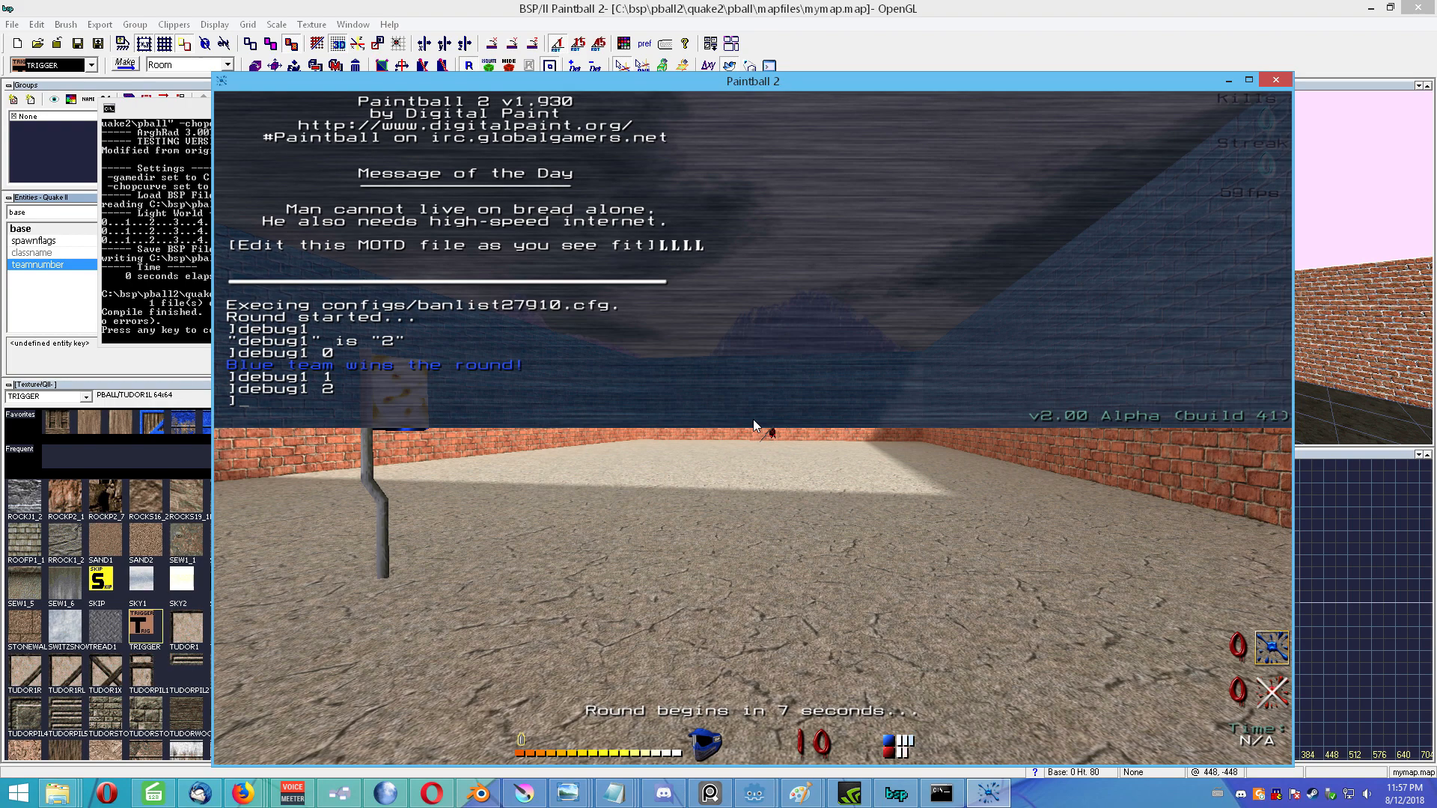
key("grave")
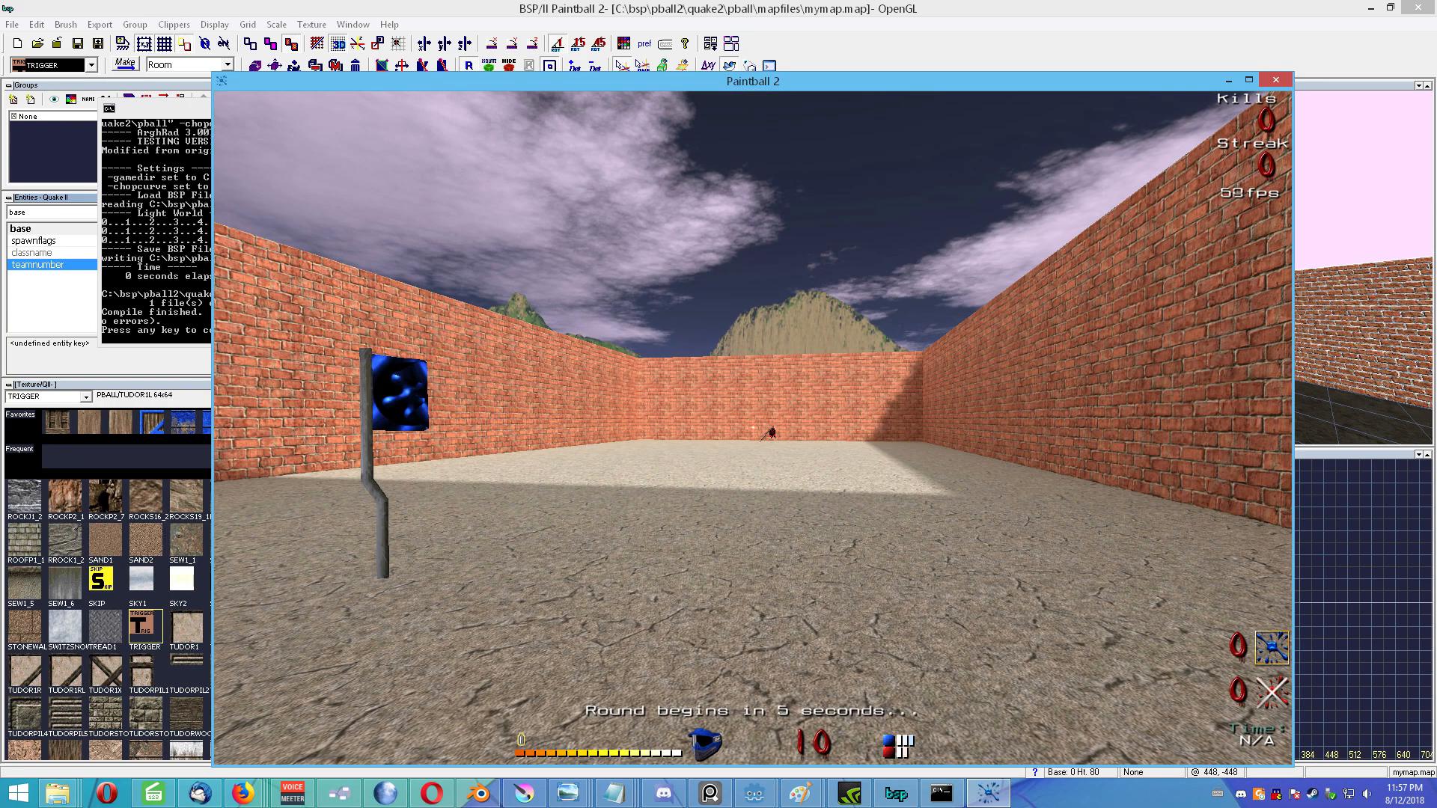
Step: Walk around the blue base to examine its flag and the items lying near it
key("a")
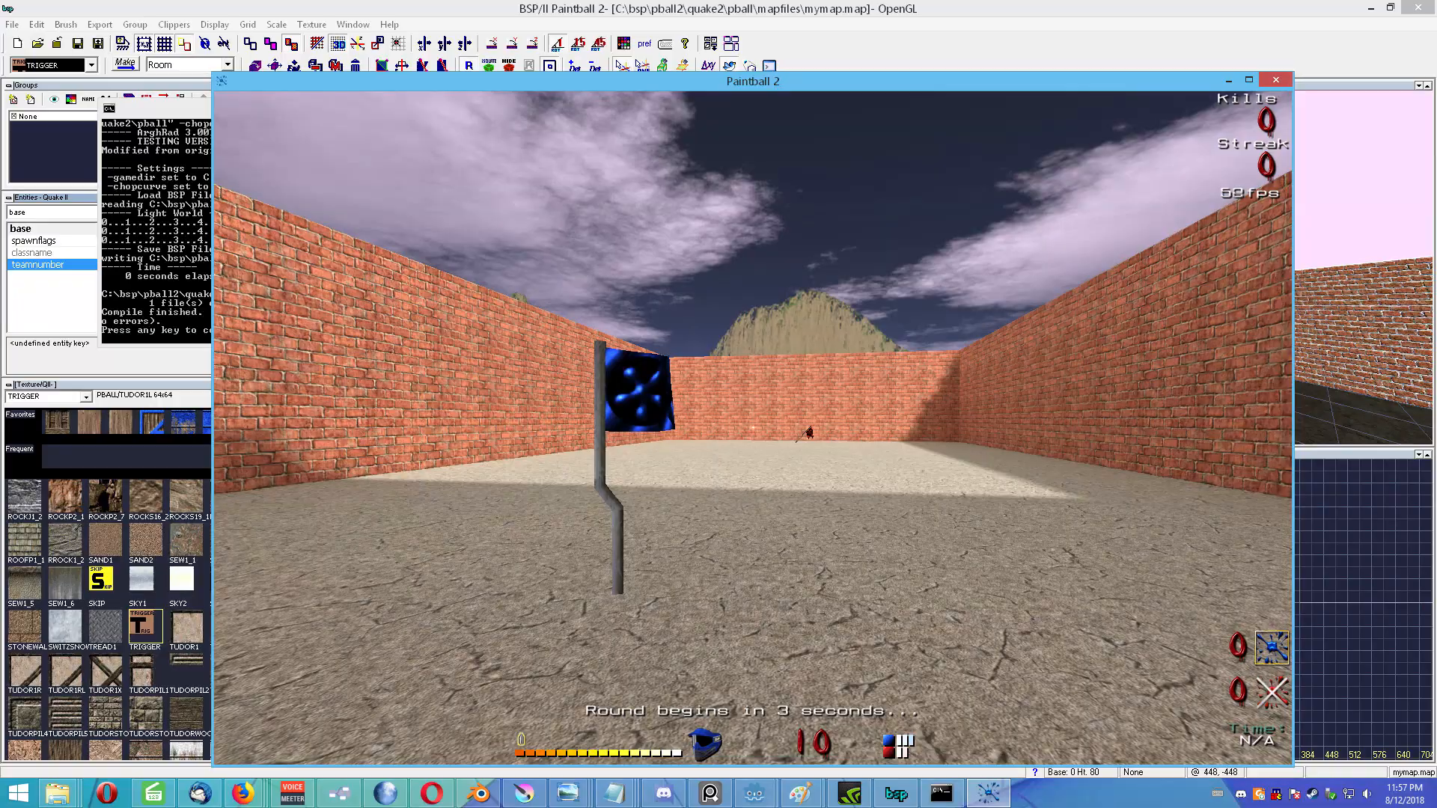
key("w")
key("a")
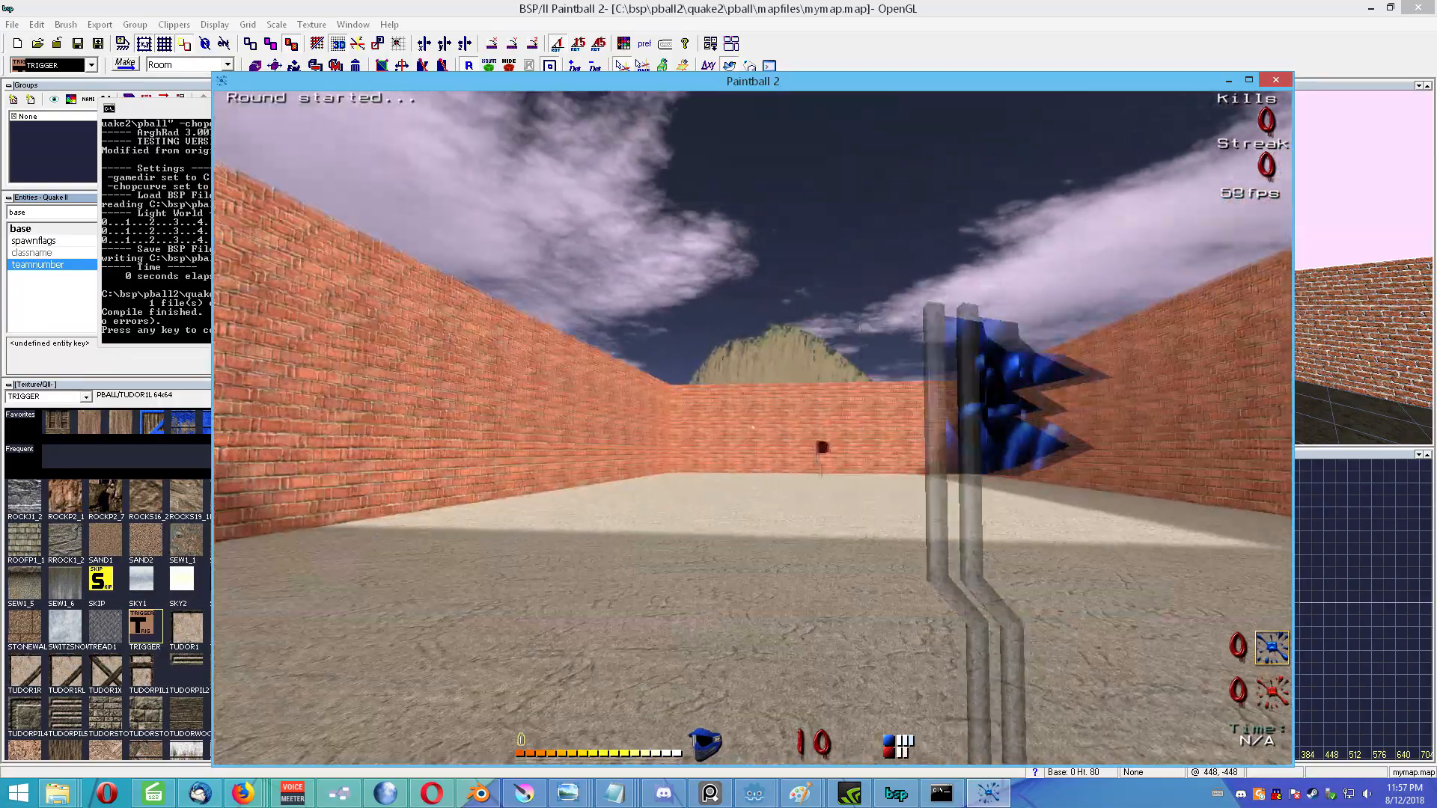
key("s")
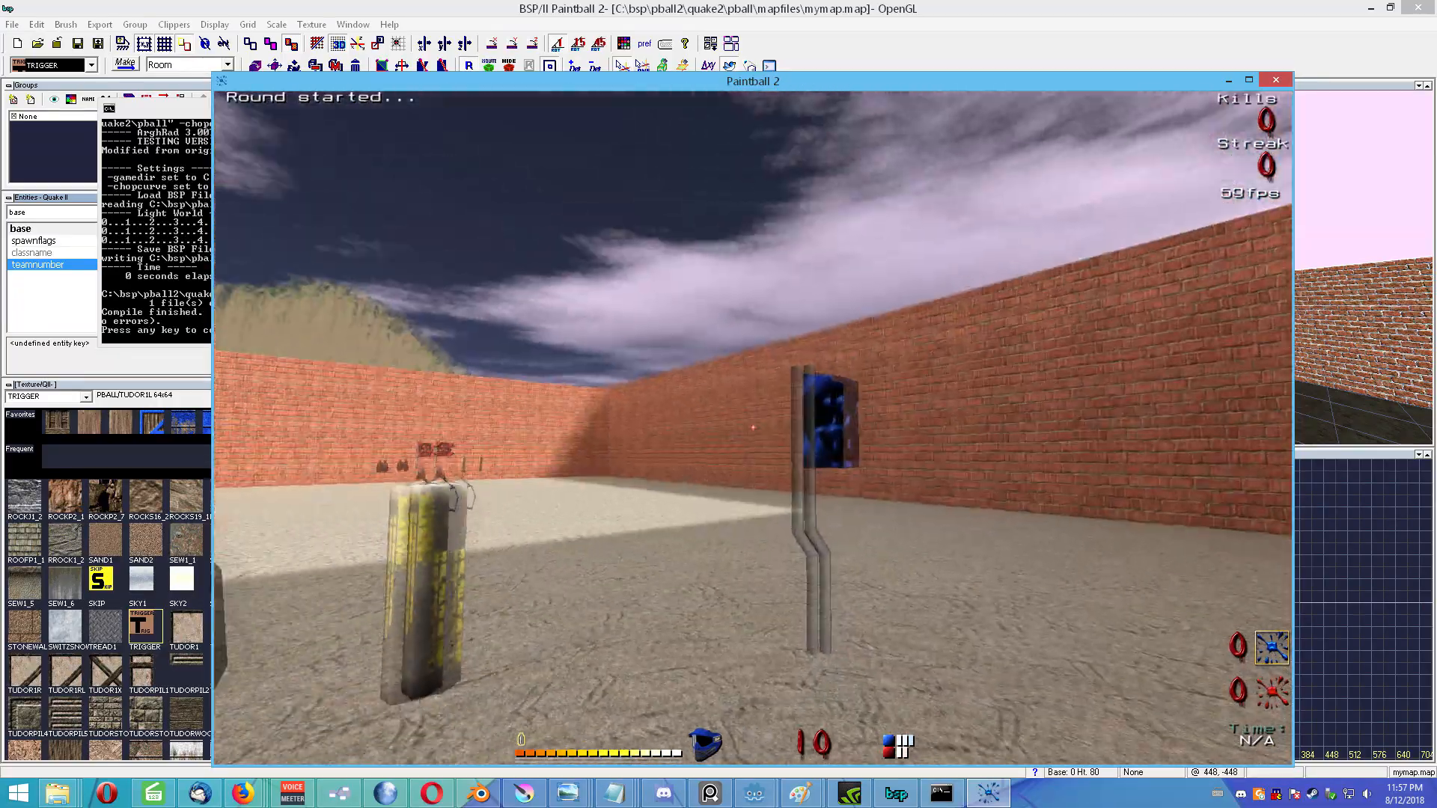
key("d")
key("s")
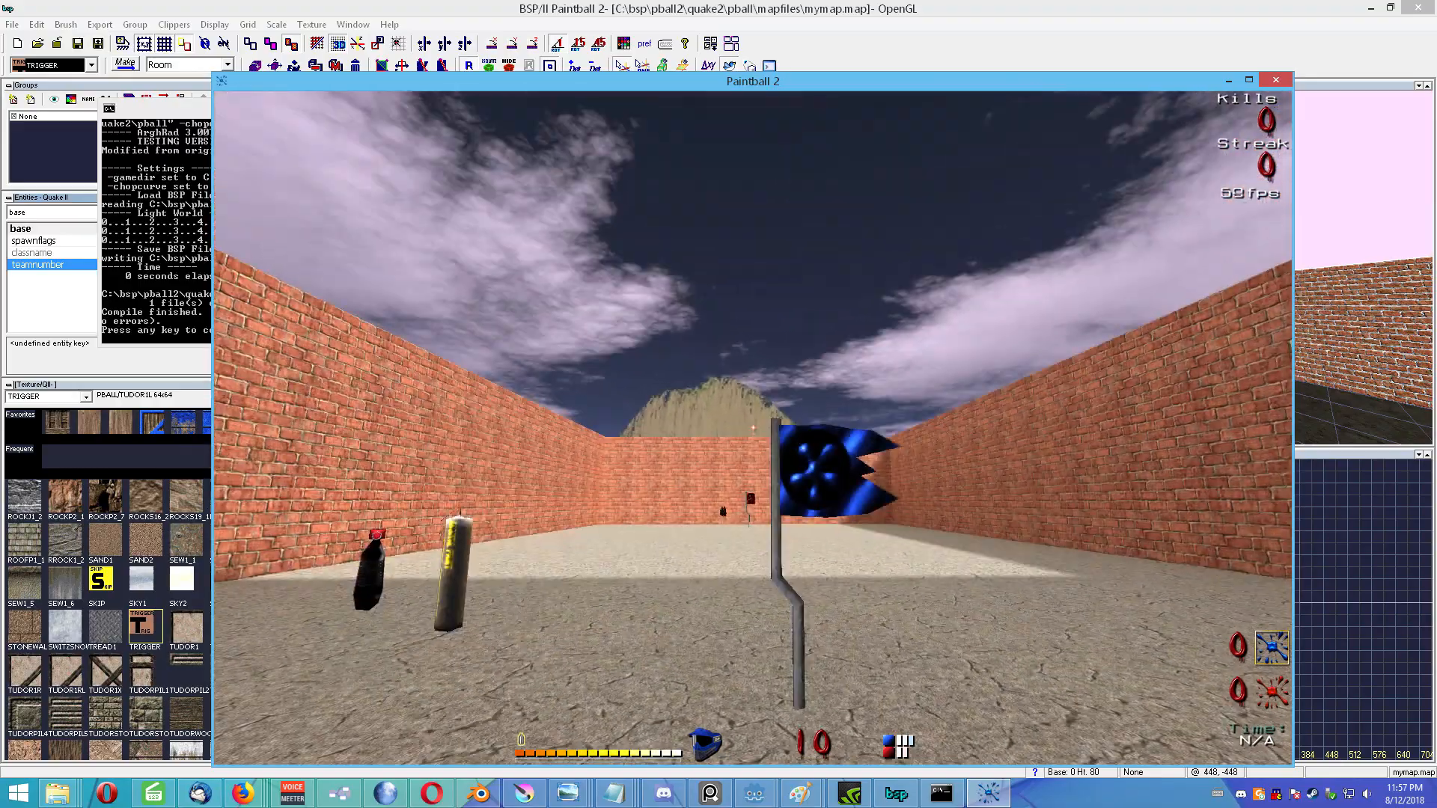
key("w")
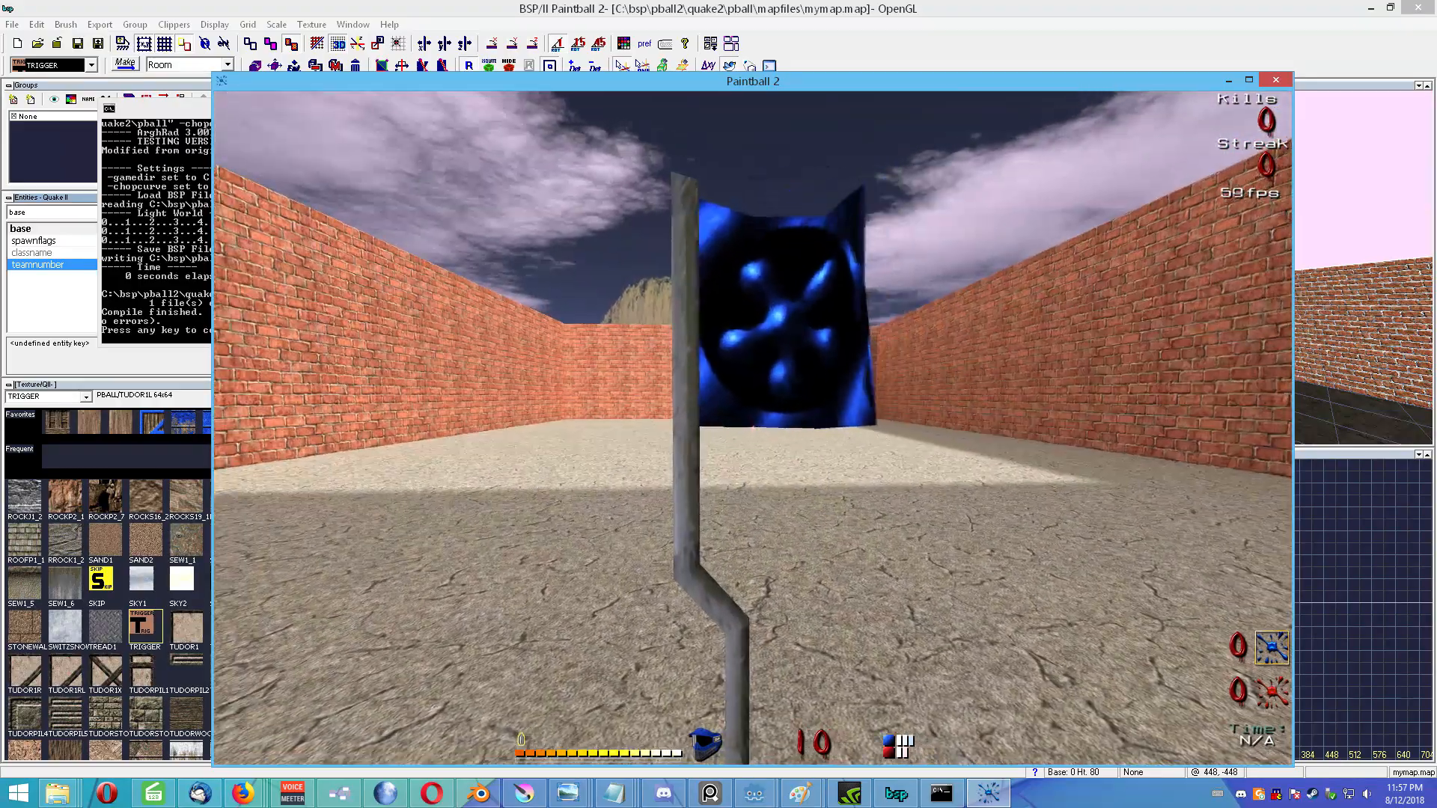
key("d")
key("s")
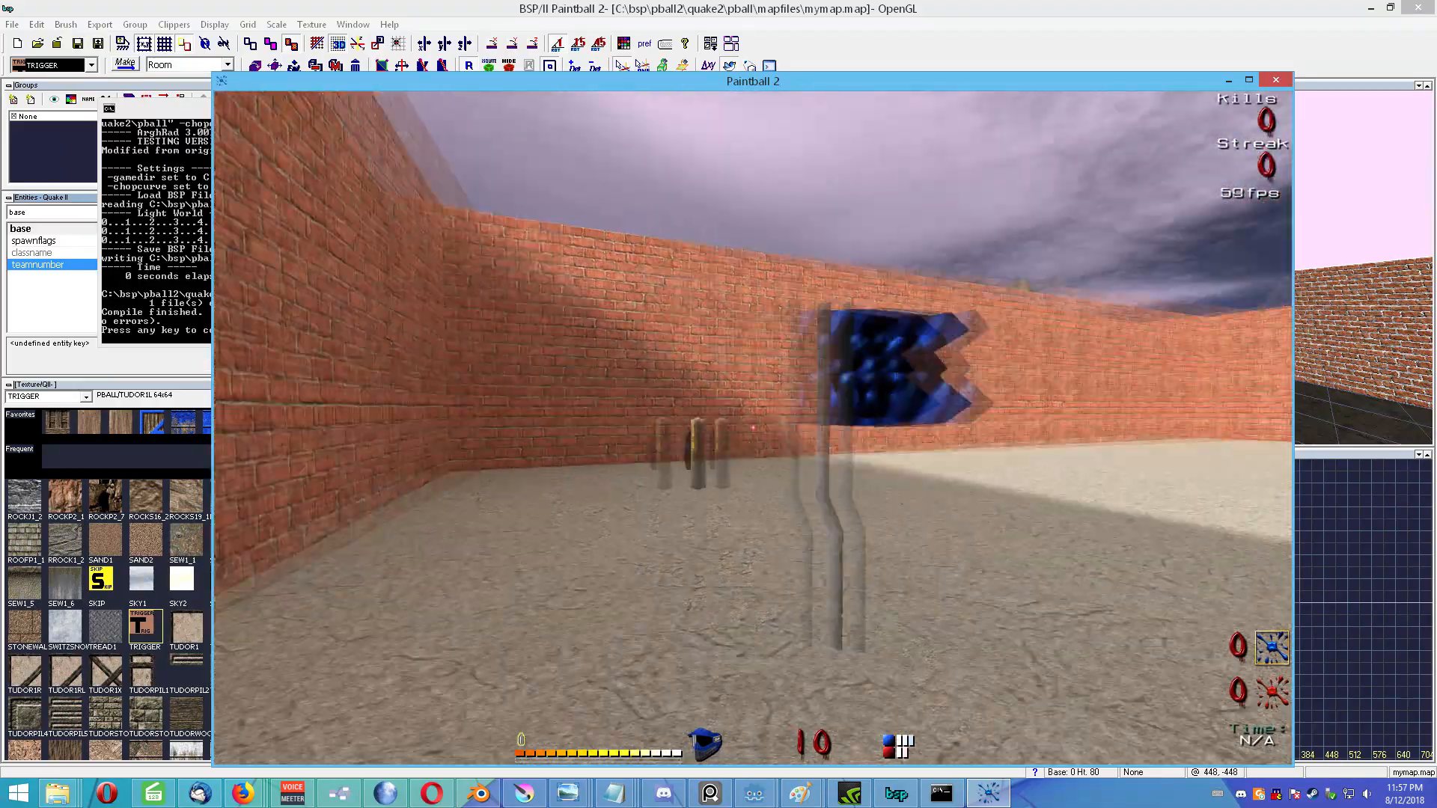
key("a")
key("d")
Step: Take the red flag and carry it back to the blue base to test the capture trigger
key("w")
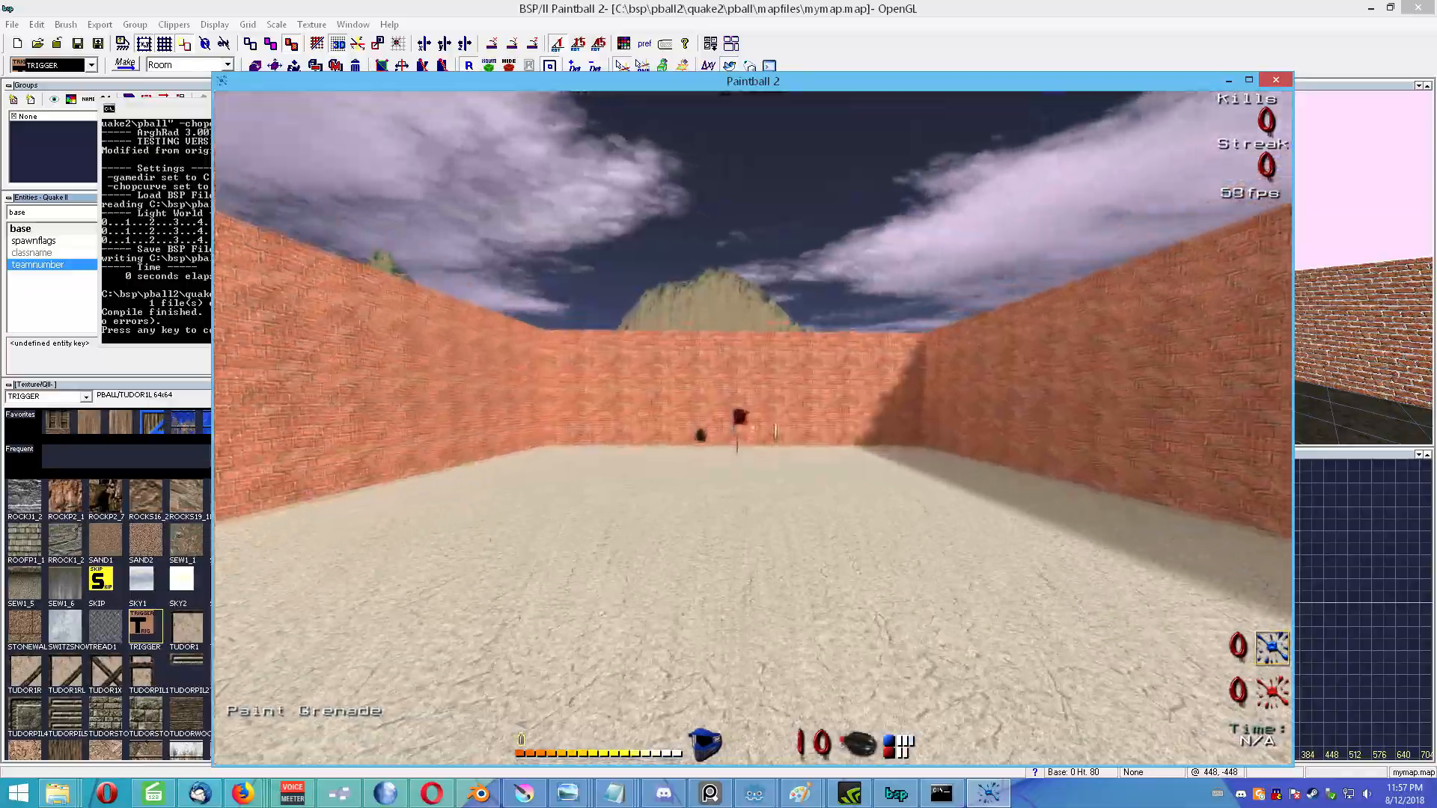
key("w")
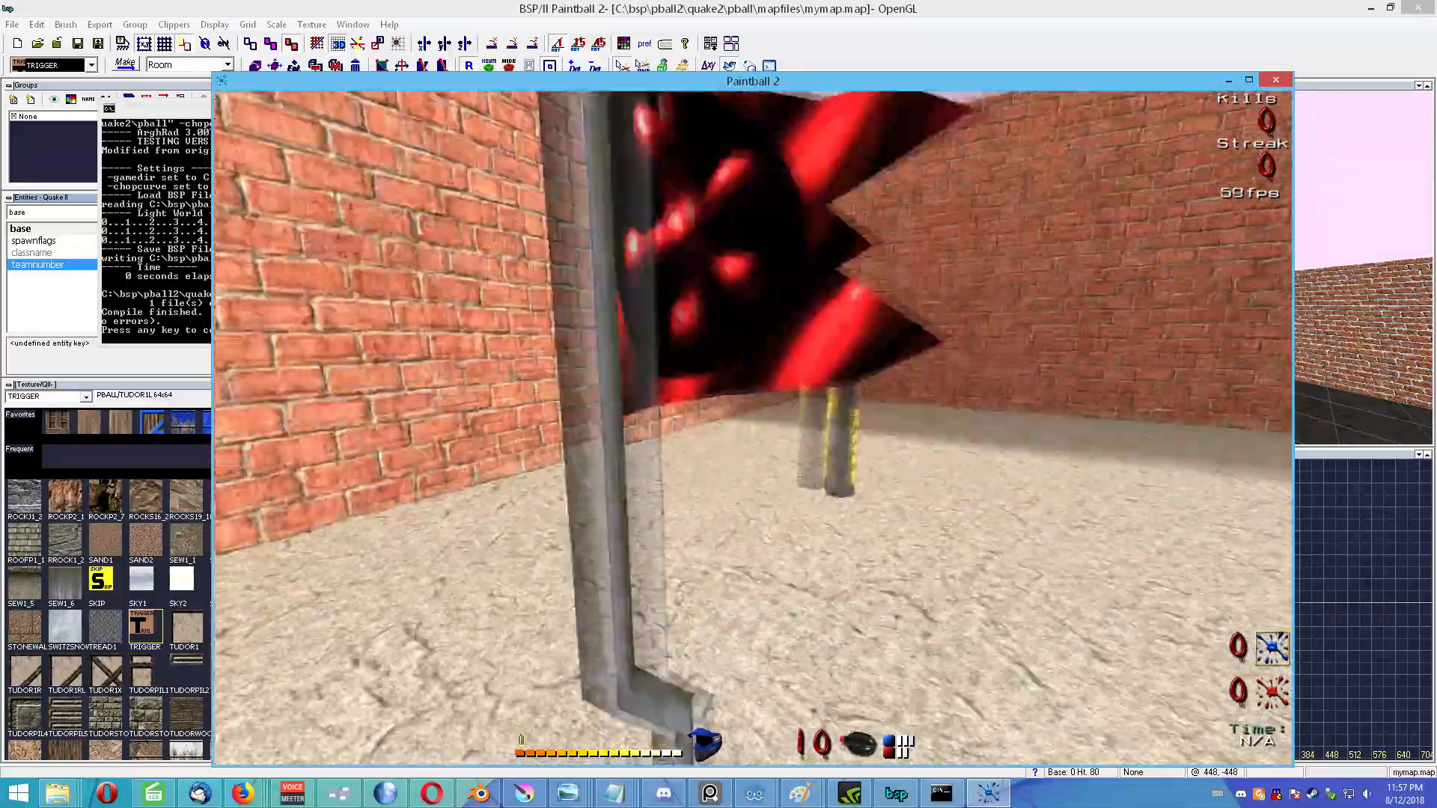
key("w")
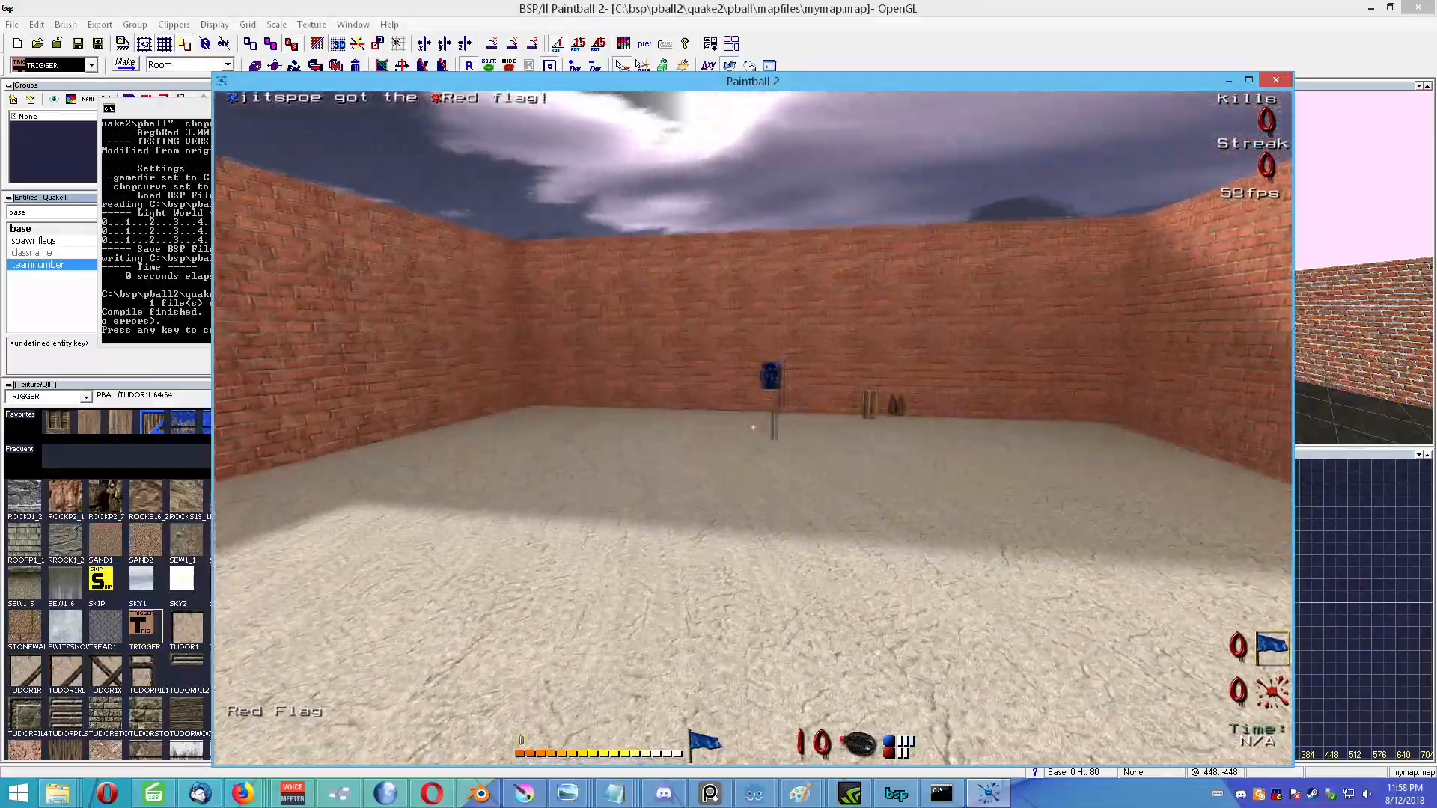
key("w")
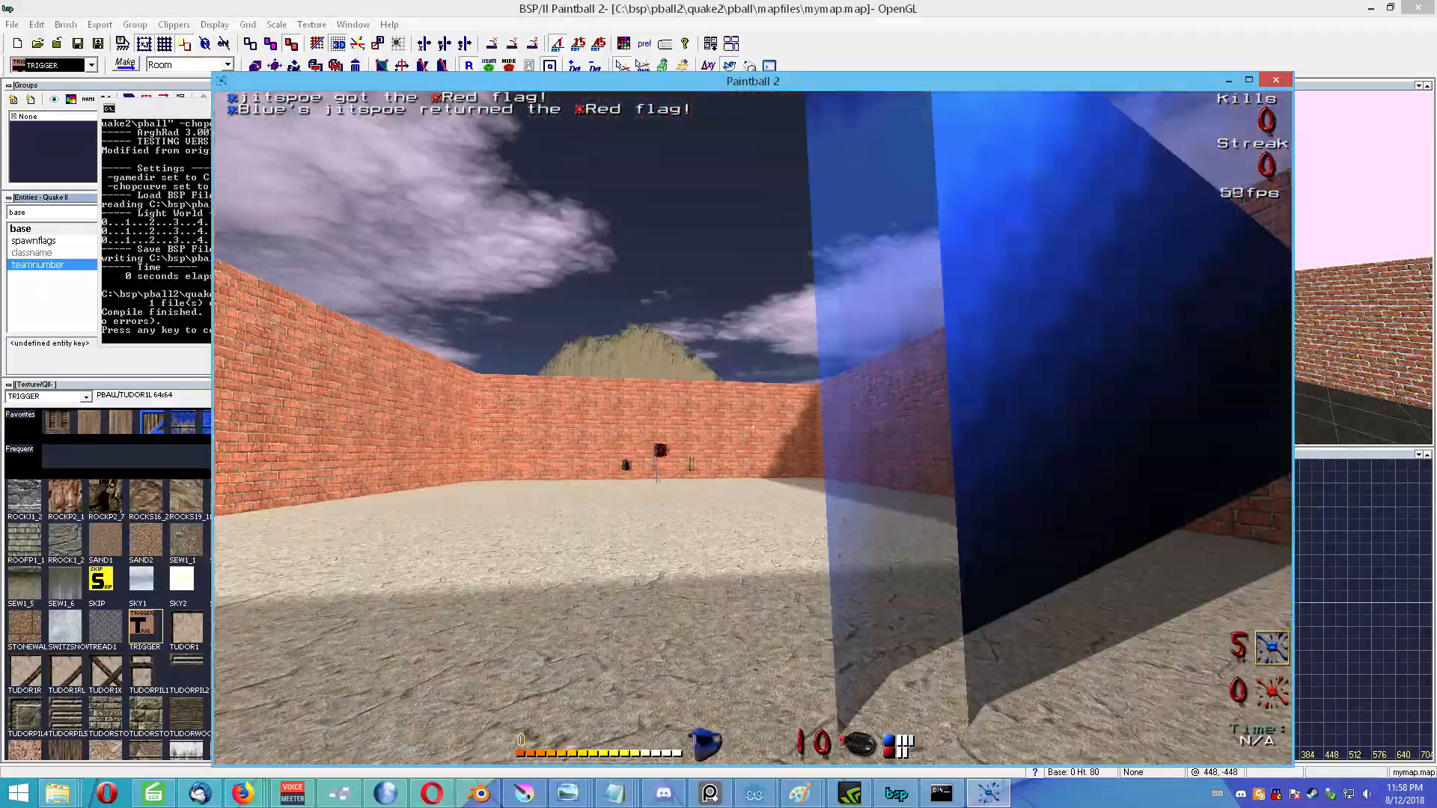
key("w")
key("s")
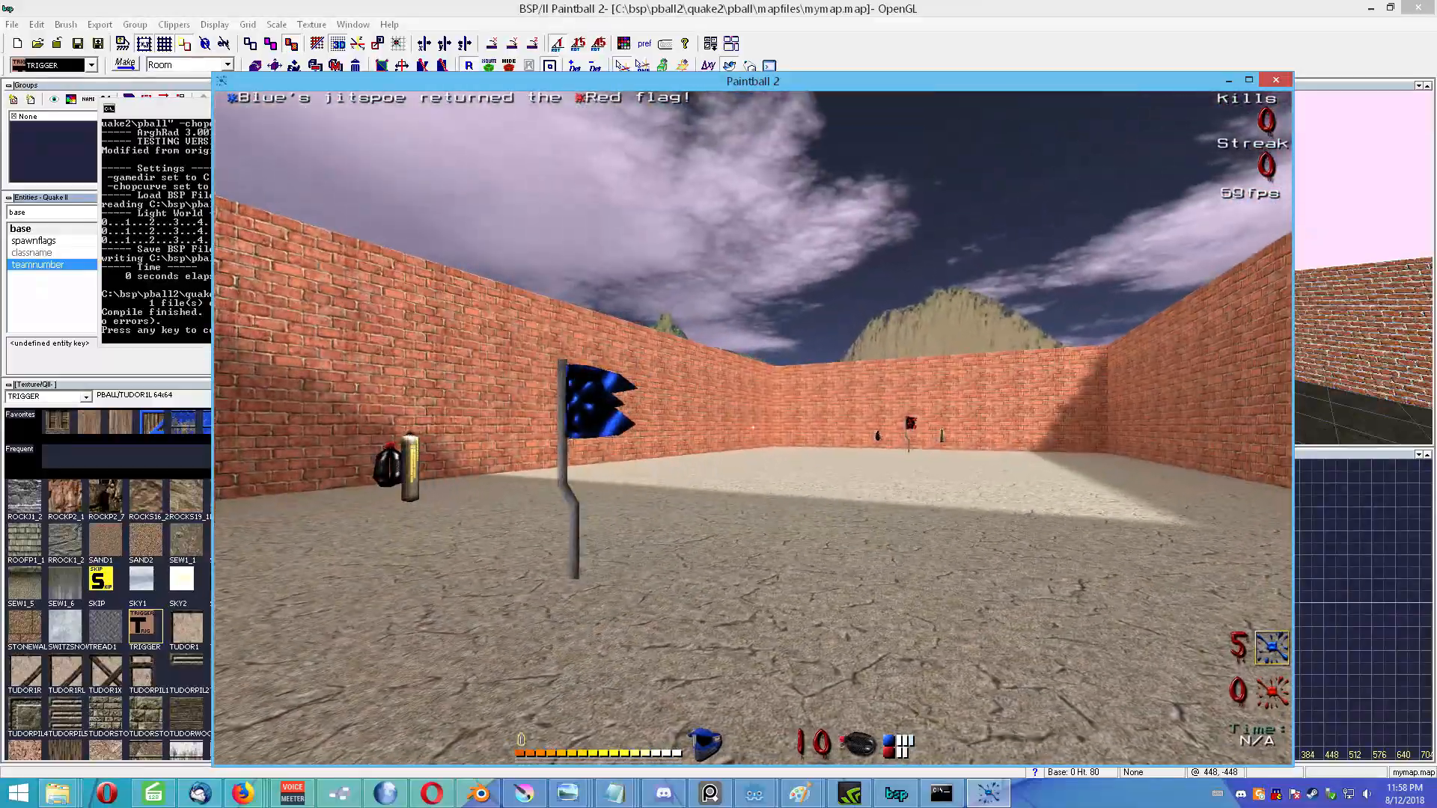